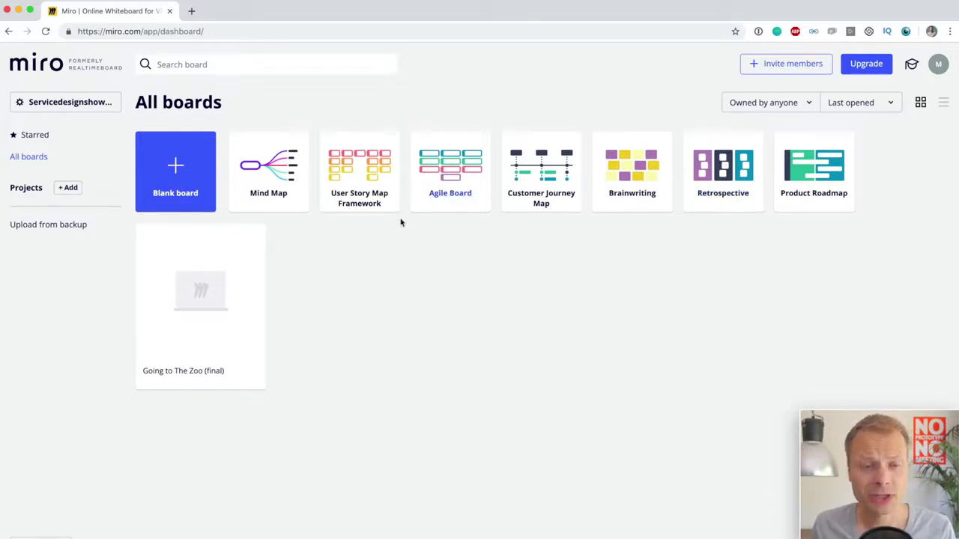
Step: View the Going to The Zoo (final) board, return to the dashboard, and create a blank board without a template
click(196, 297)
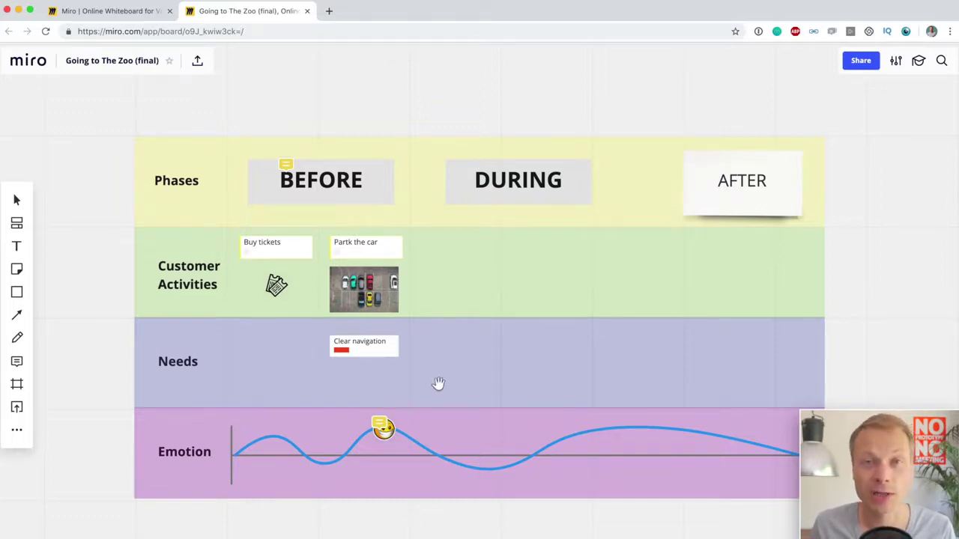
key(ctrl+shift+Tab)
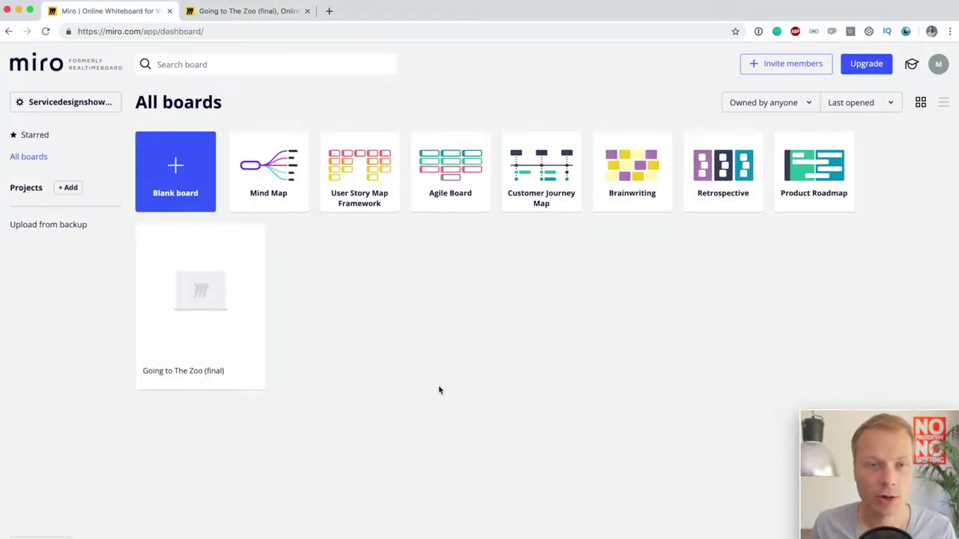
click(180, 174)
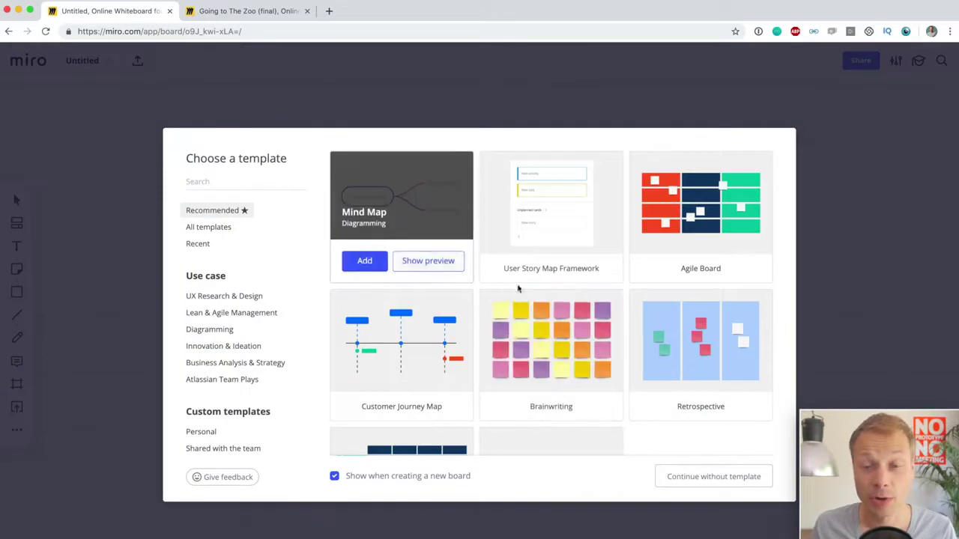
click(720, 483)
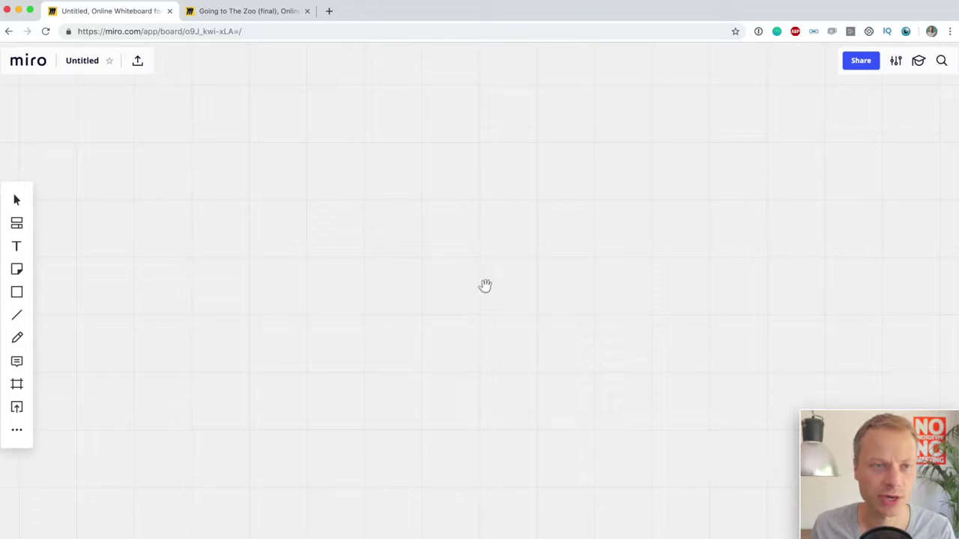
Step: Rename the new board as Going to the Zoo and look over its sharing options
click(80, 61)
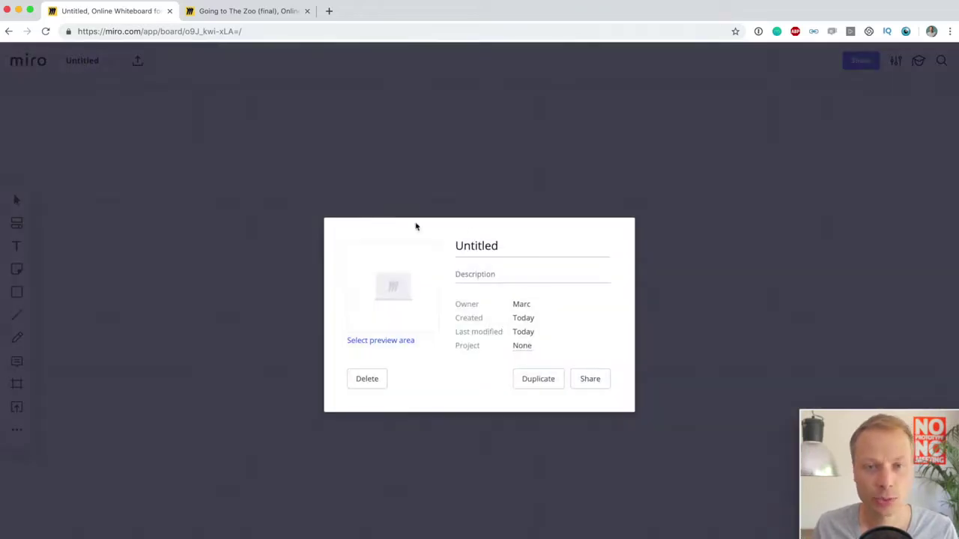
click(500, 234)
double_click(504, 240)
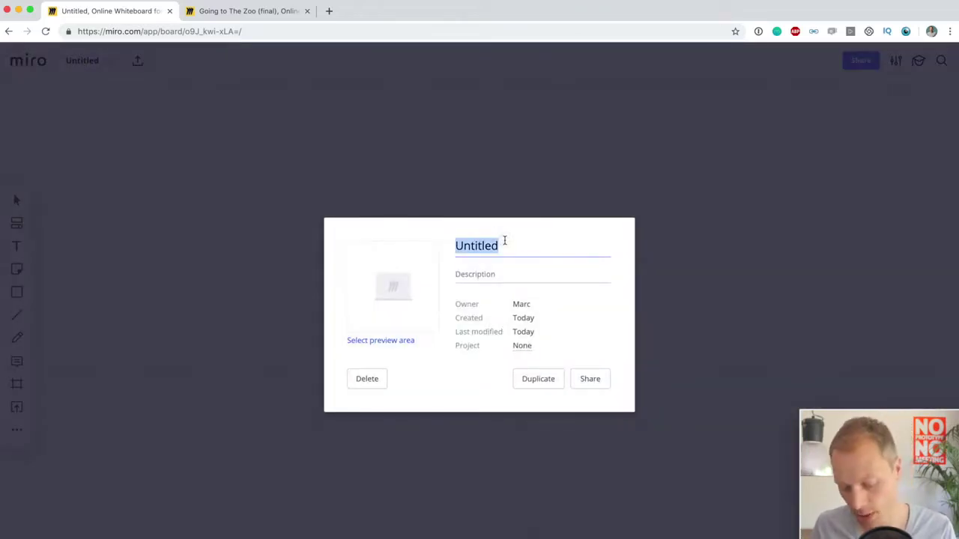
text(Going to the Zoo)
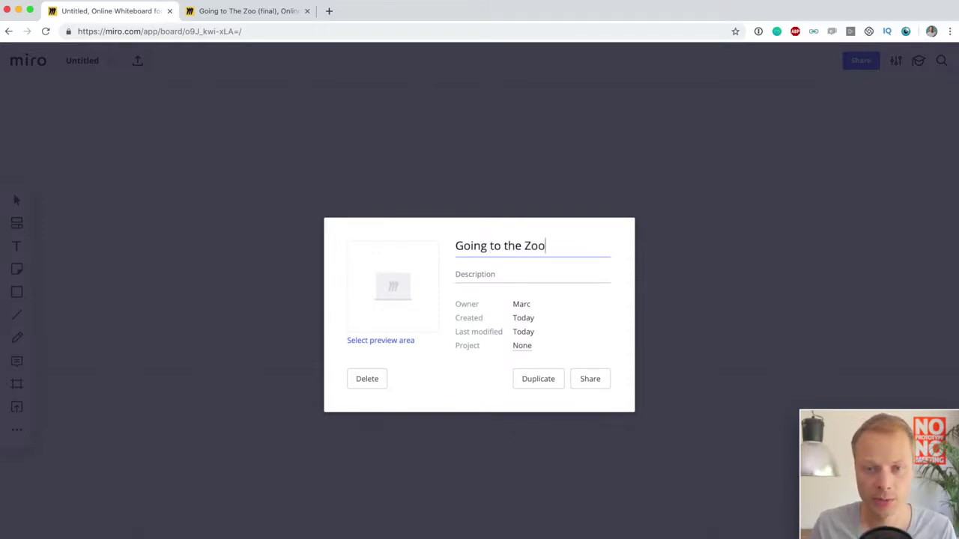
click(590, 378)
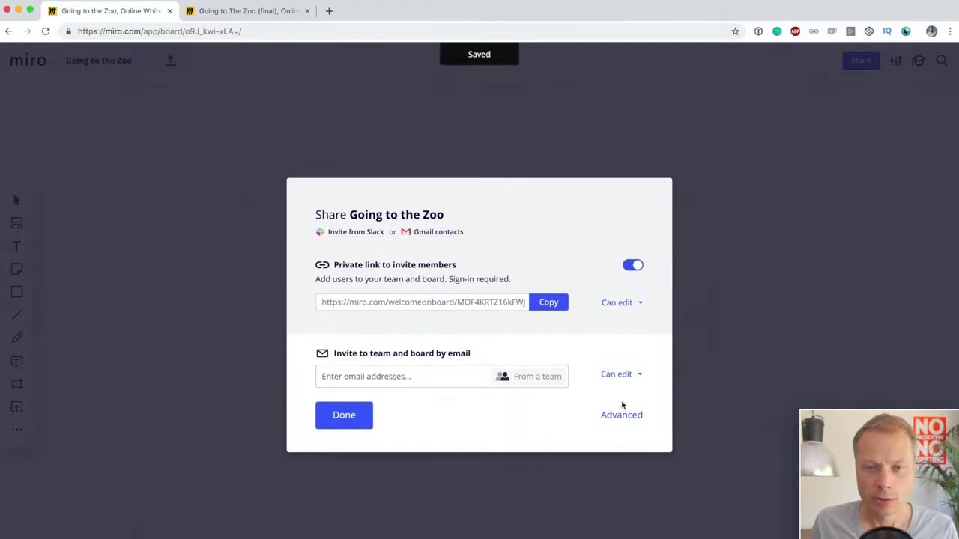
click(343, 423)
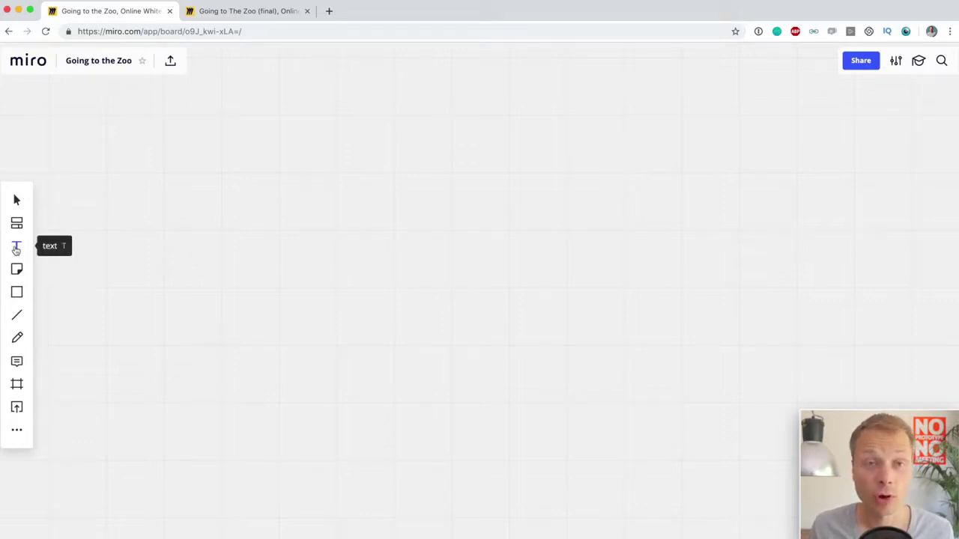
Step: Check the finished example board, and add a Phases text label in the upper-left area of the new board
key(ctrl+Tab)
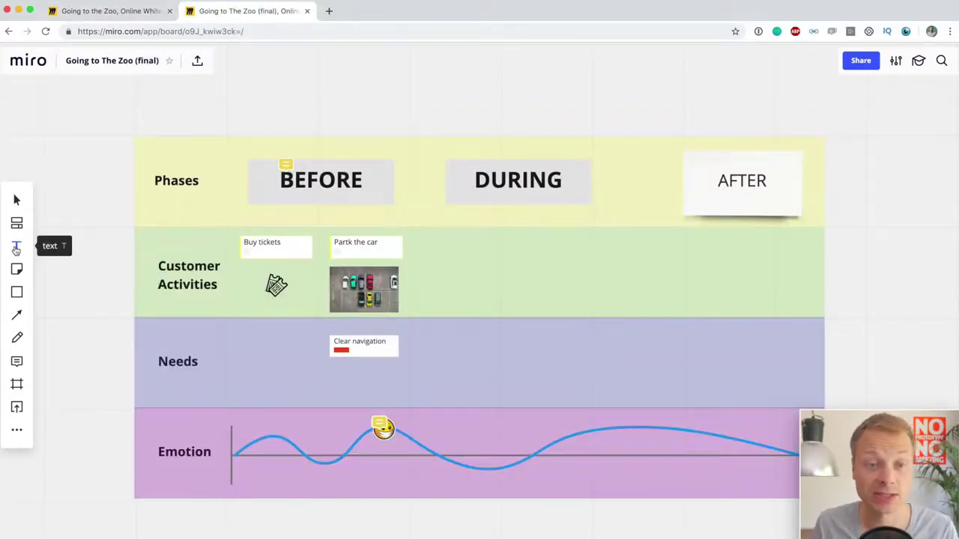
key(ctrl+shift+Tab)
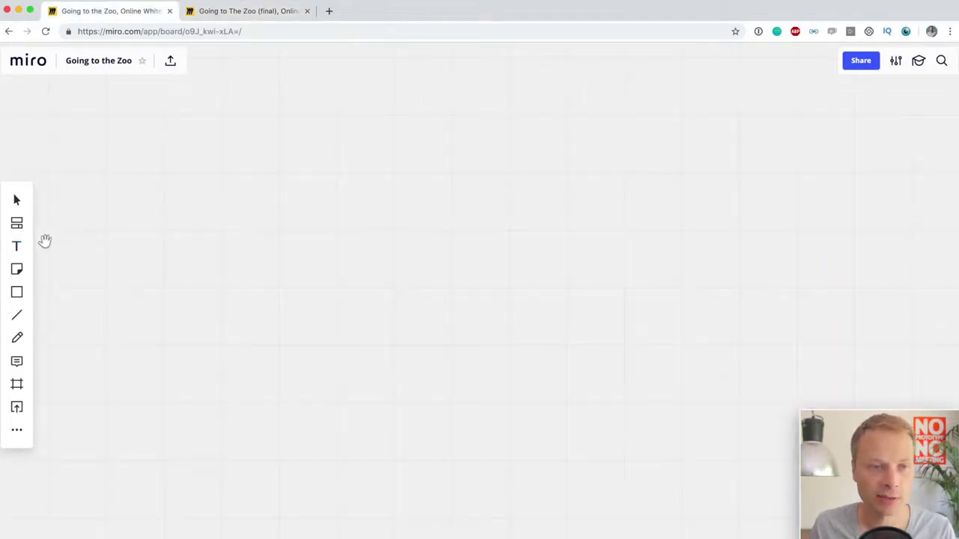
click(17, 251)
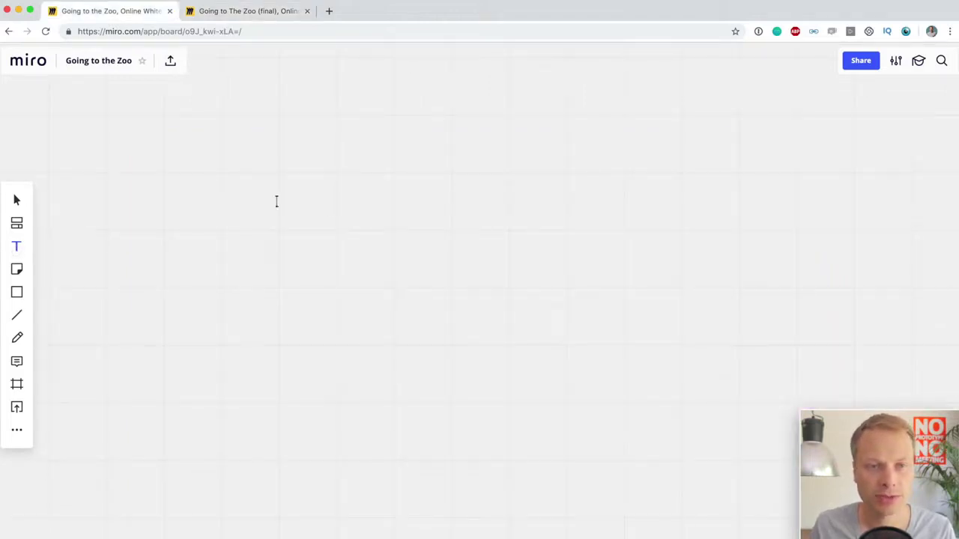
click(237, 200)
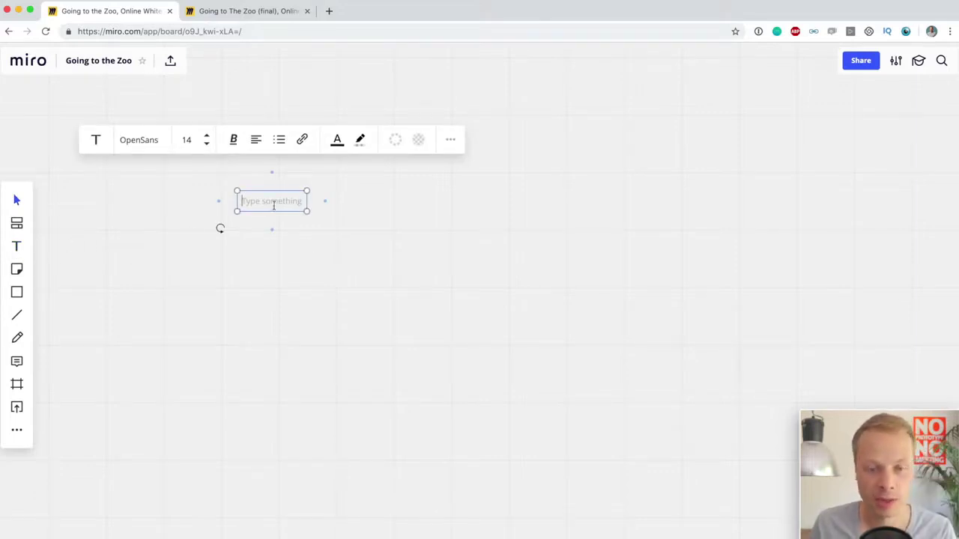
text(P(h)
text(ases)
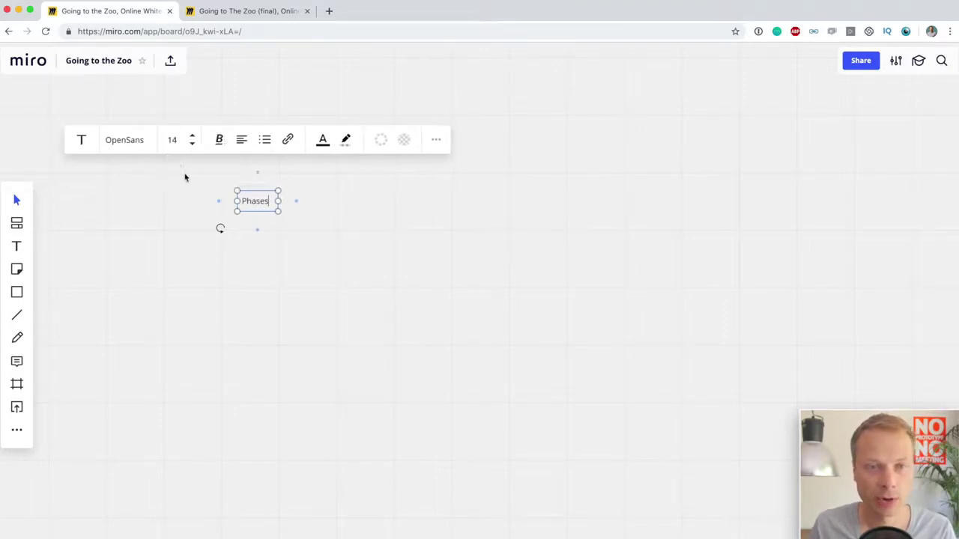
Step: Make the Phases label bold at font size 18 and shift it slightly left
key(super+a)
mouse_move(220, 152)
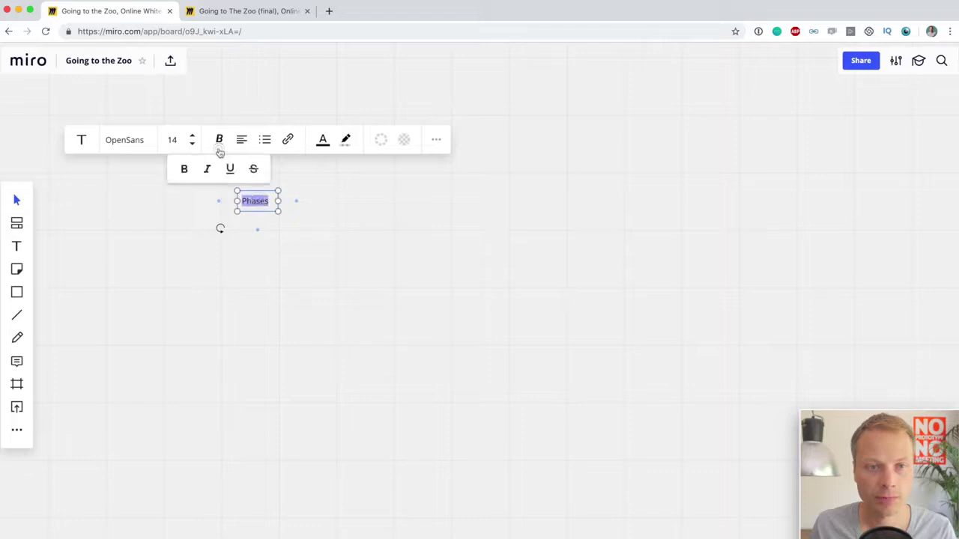
click(184, 169)
click(270, 224)
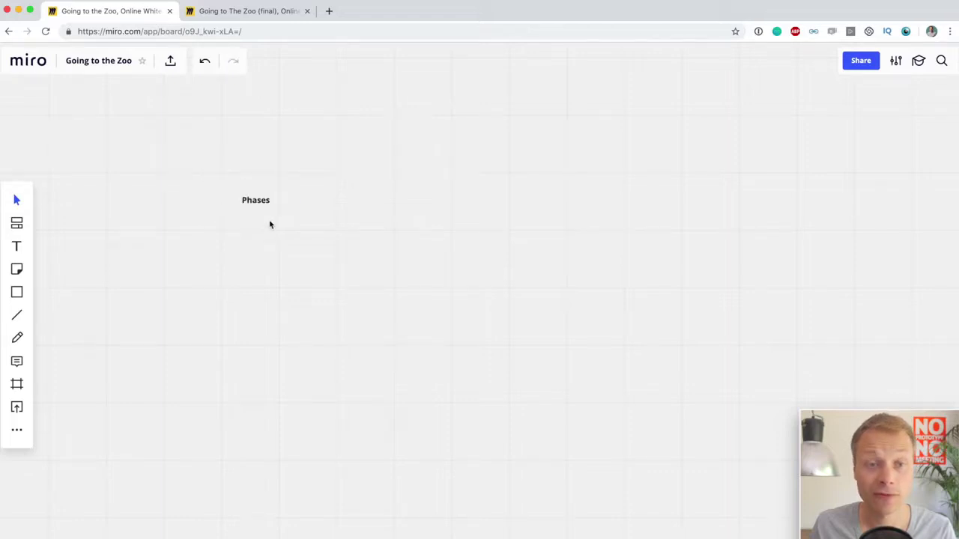
drag(254, 198, 246, 201)
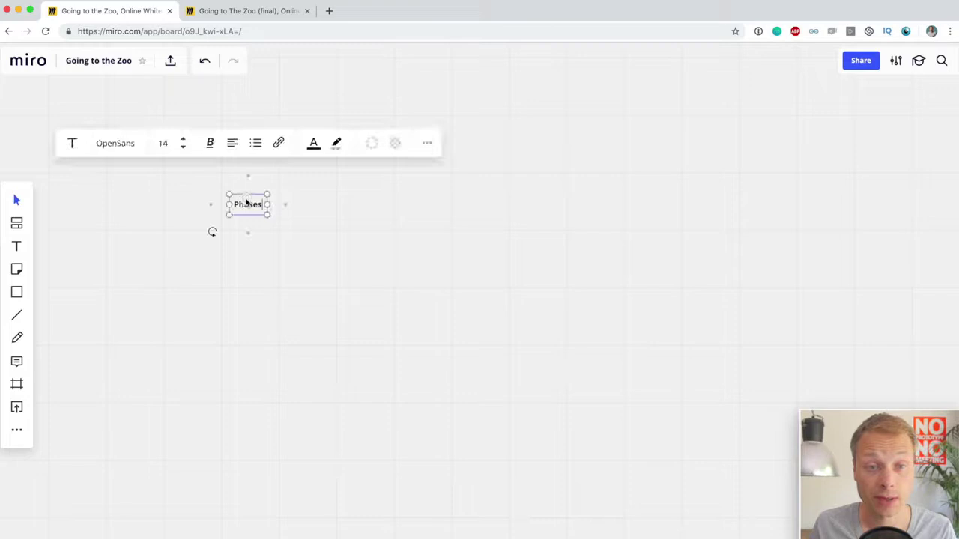
click(164, 143)
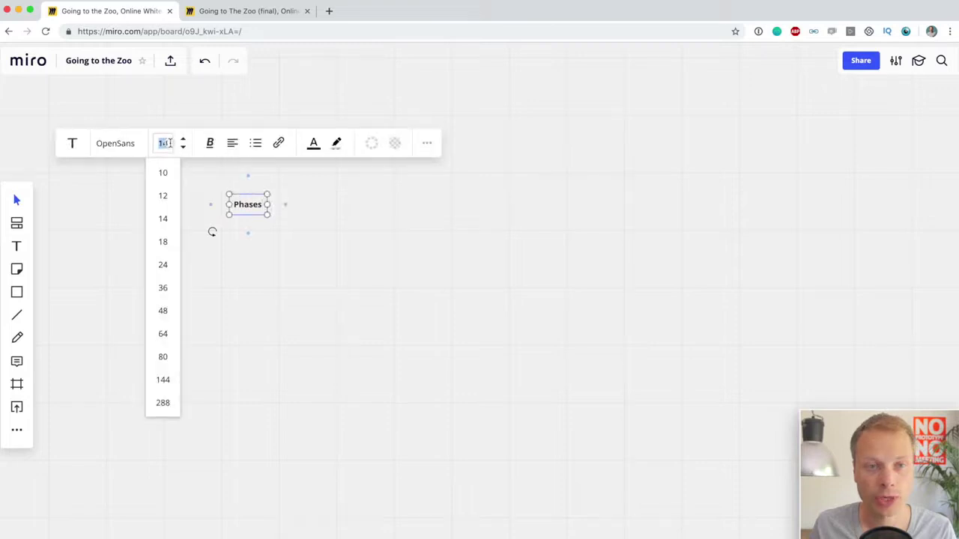
click(165, 242)
click(299, 304)
drag(250, 203, 253, 202)
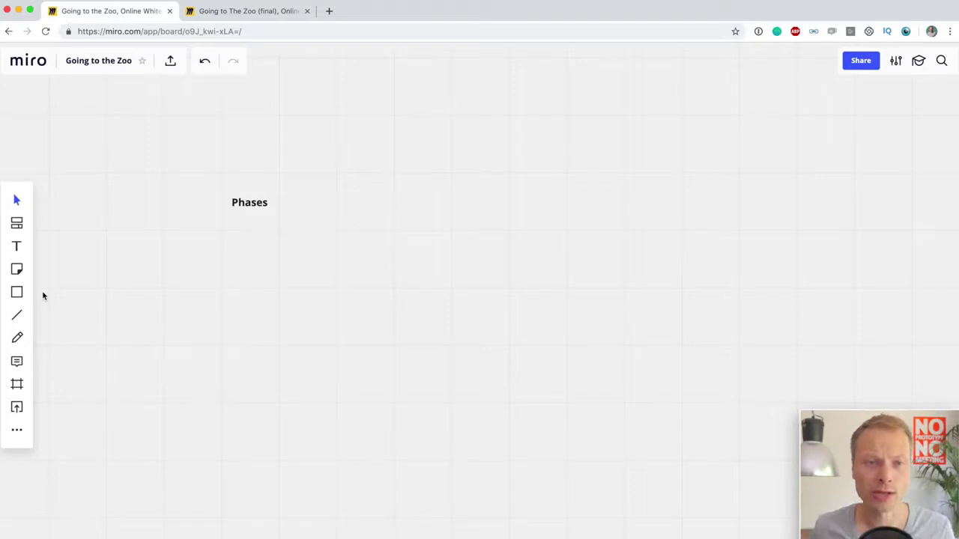
Step: Draw a wide rectangle about 12 grid squares by 1 around the Phases label, extending to its right
click(17, 293)
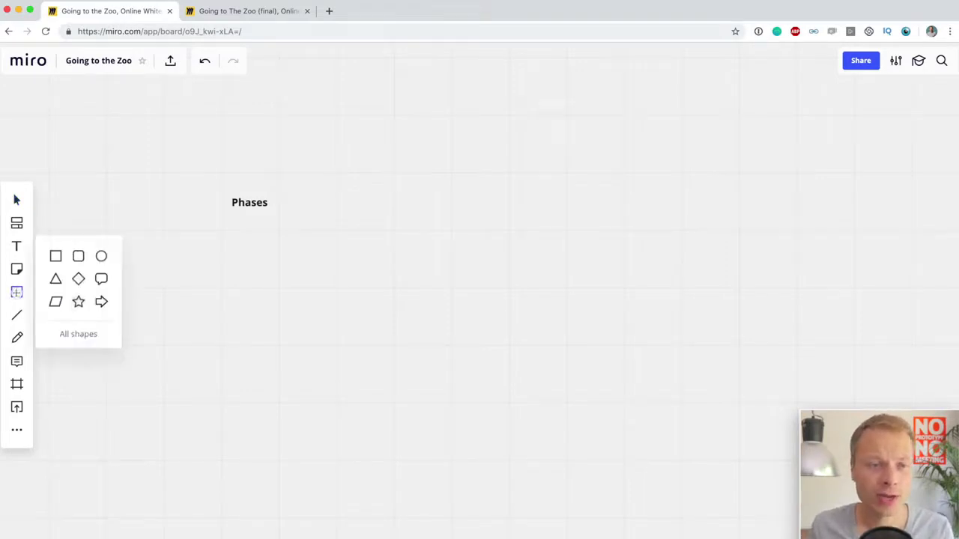
click(53, 258)
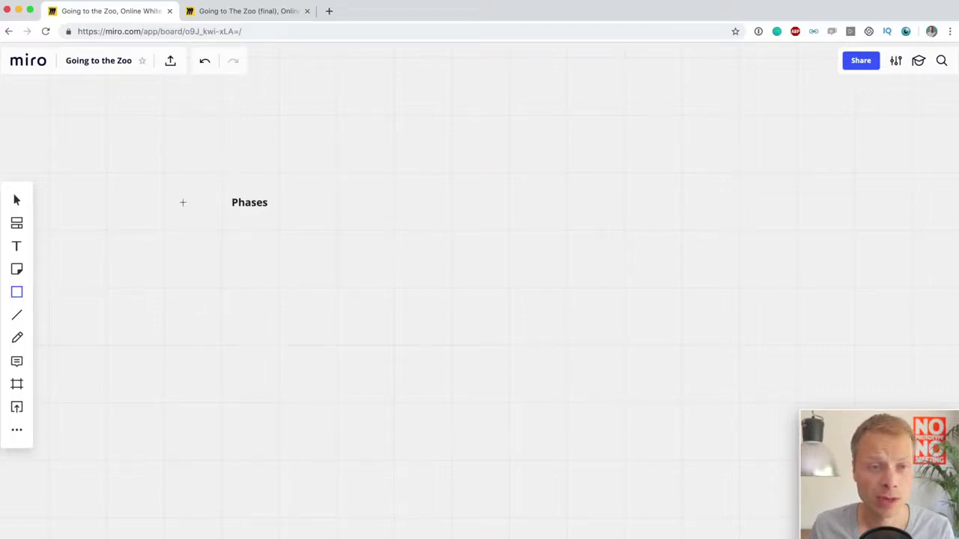
drag(222, 177, 913, 231)
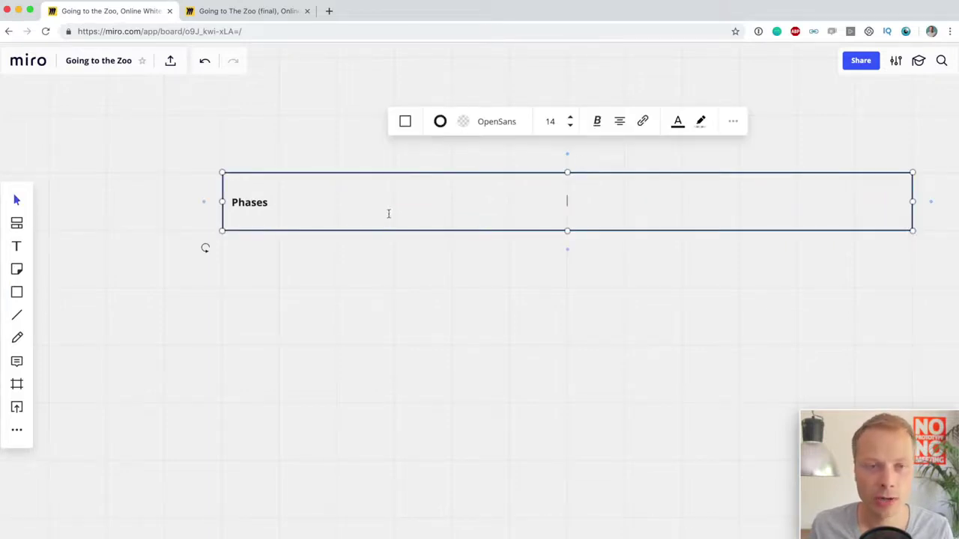
Step: Remove the rectangle's border and fill it with yellow at 25% opacity
click(440, 122)
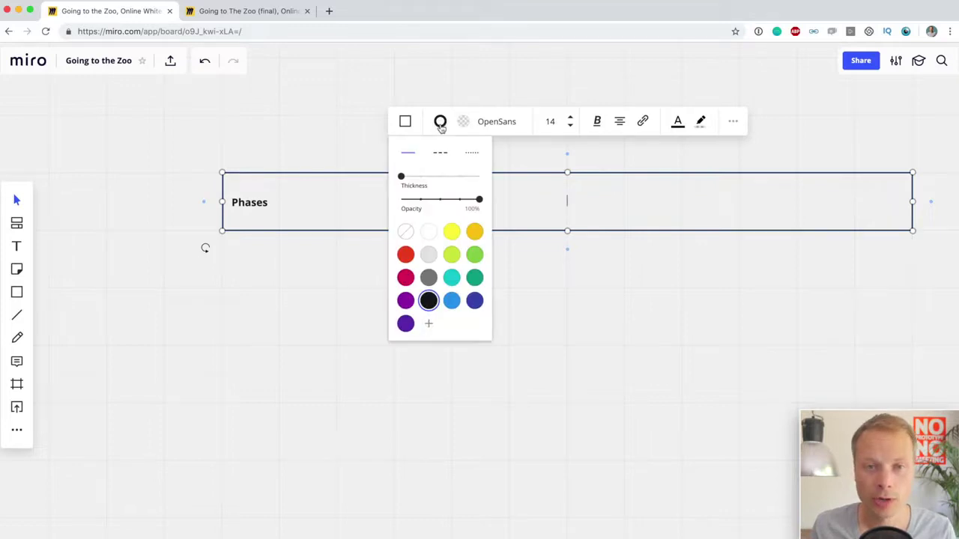
click(405, 232)
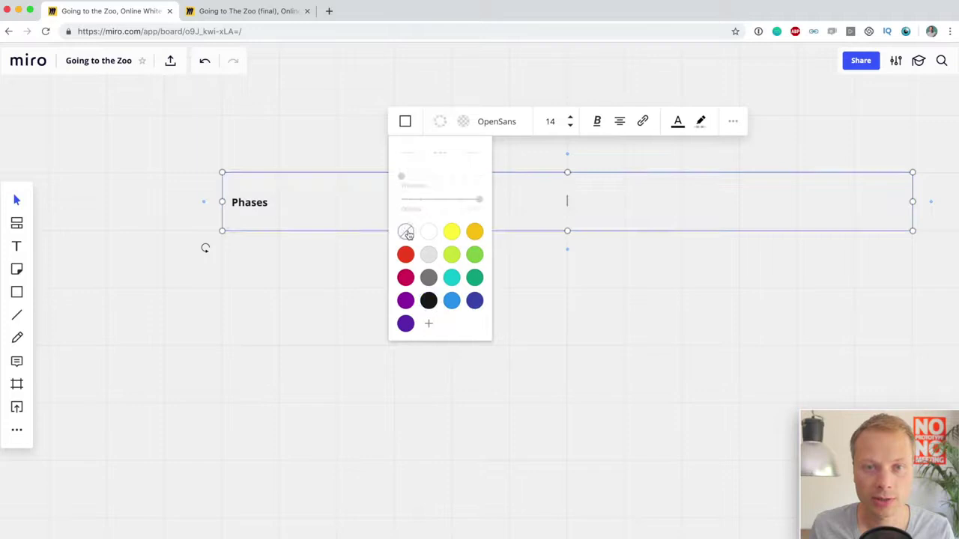
click(464, 124)
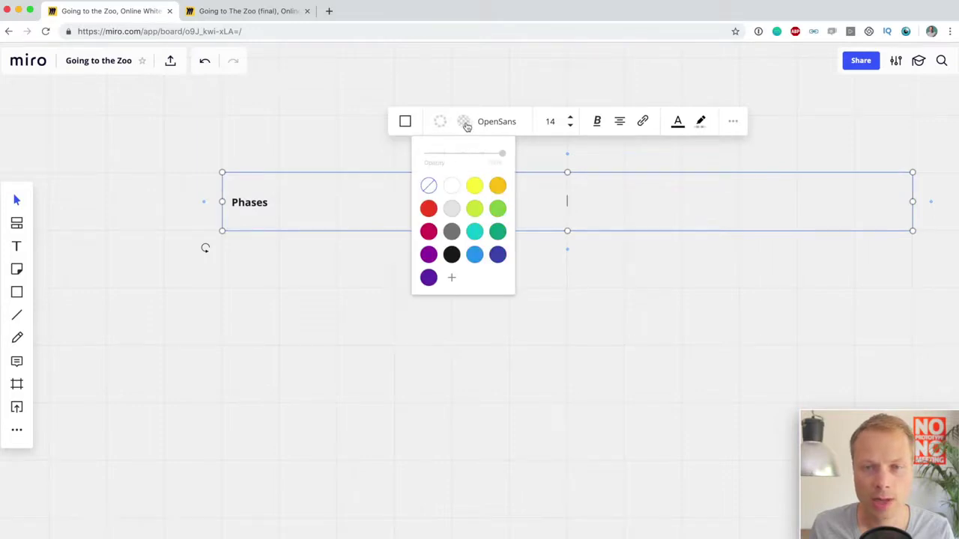
click(476, 188)
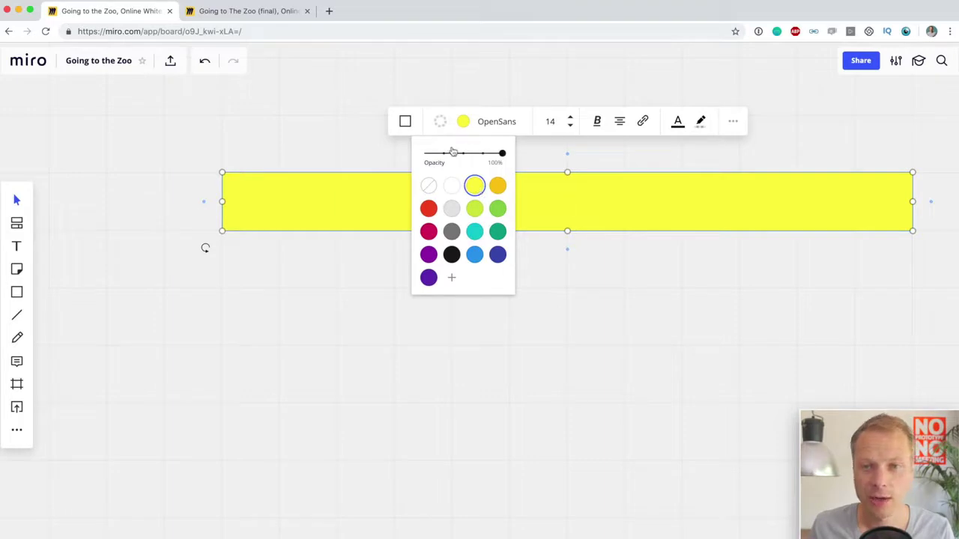
drag(504, 157, 443, 155)
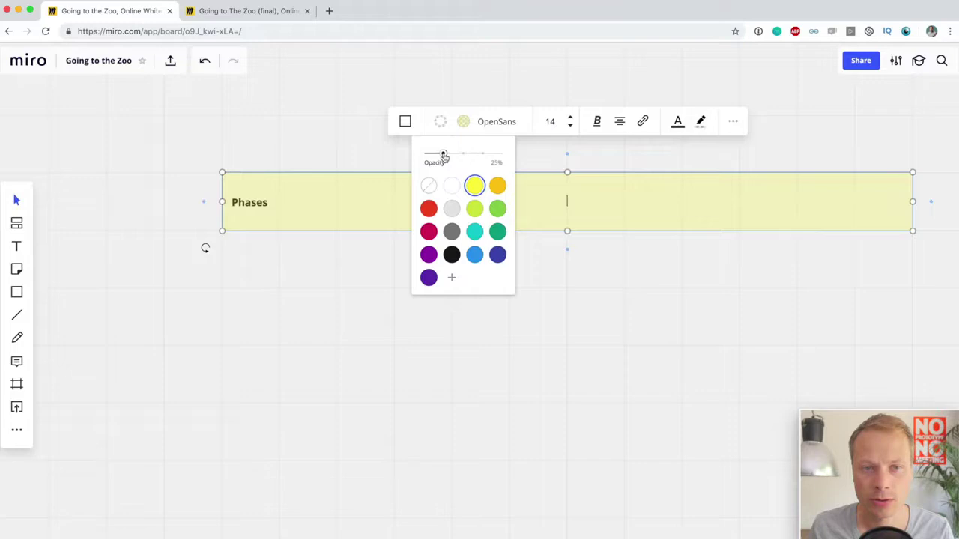
click(548, 308)
Step: Bring the Phases label forward, in front of the yellow rectangle
click(240, 210)
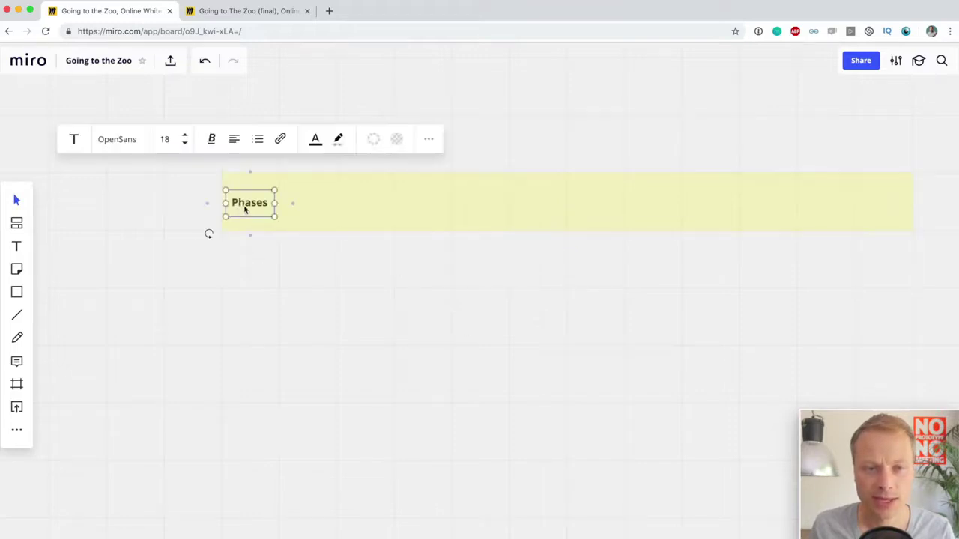
right_click(244, 209)
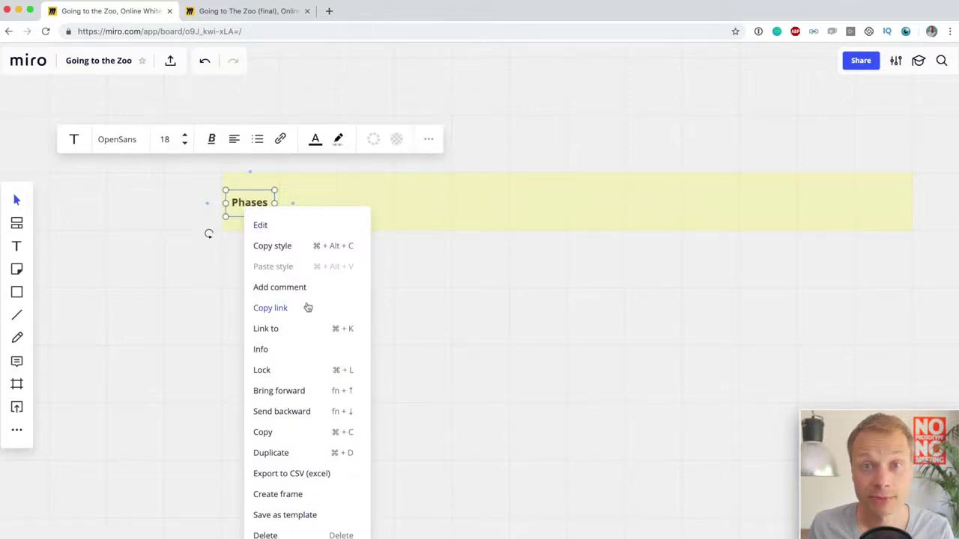
click(305, 399)
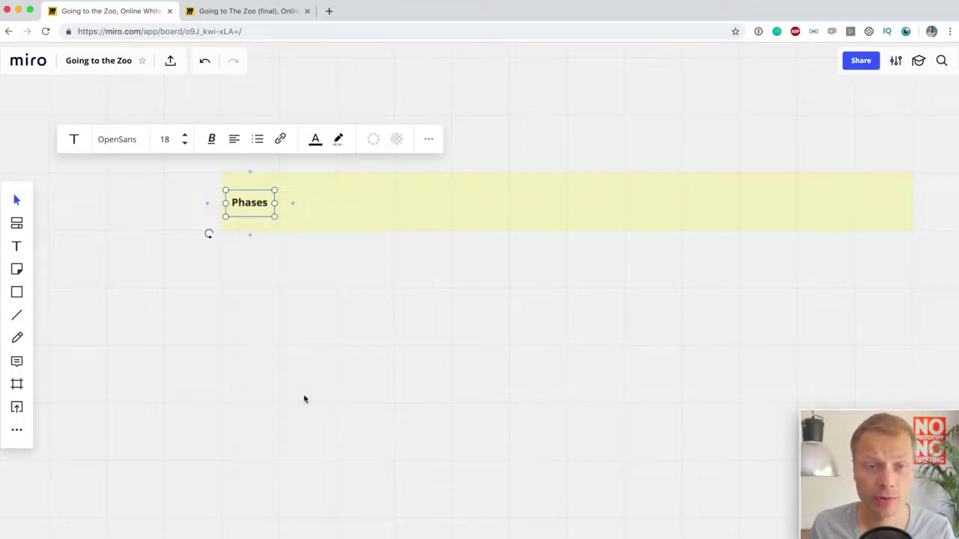
click(334, 331)
Step: Duplicate the Phases label together with its yellow band three times, stacking the copies directly below the original
scroll(335, 331, up, 1)
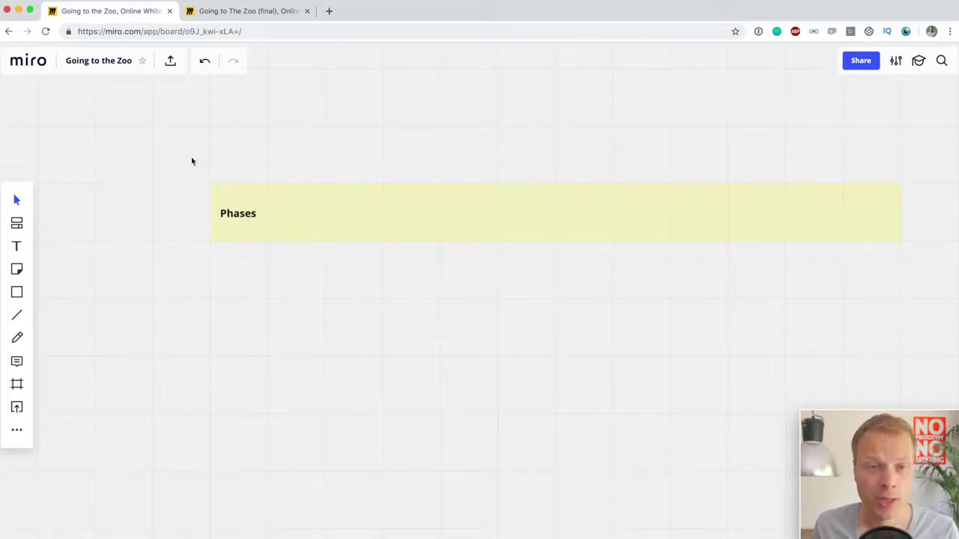
drag(173, 159, 332, 292)
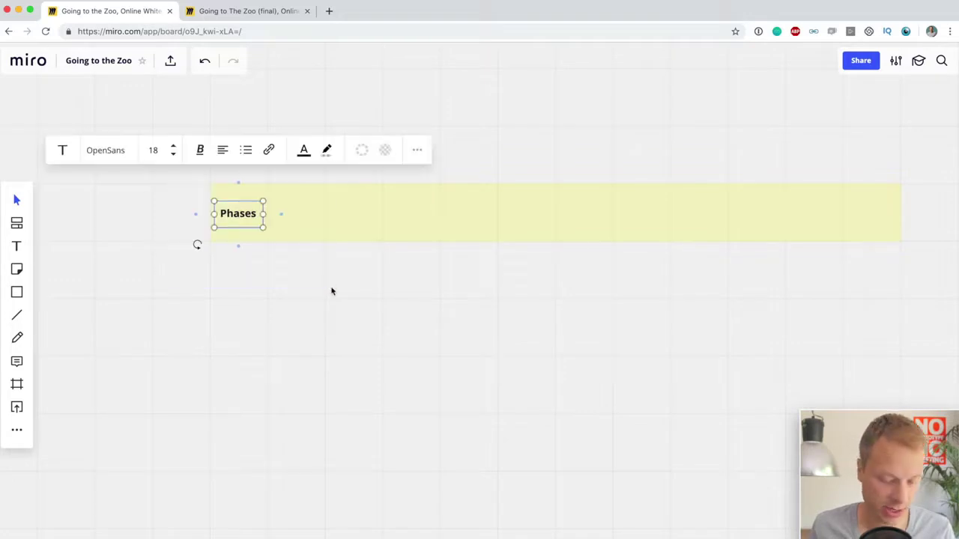
click(492, 208)
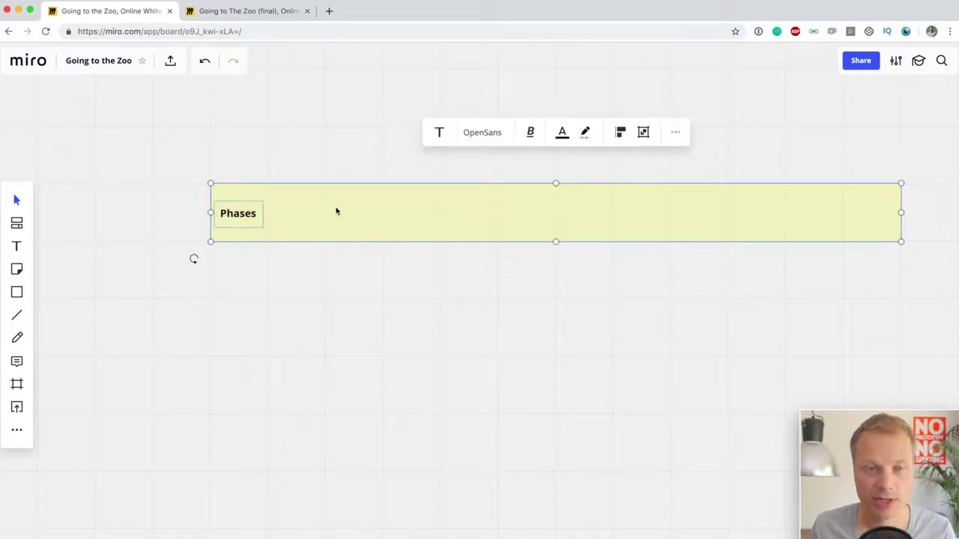
drag(326, 222, 363, 409)
click(142, 242)
drag(164, 252, 324, 272)
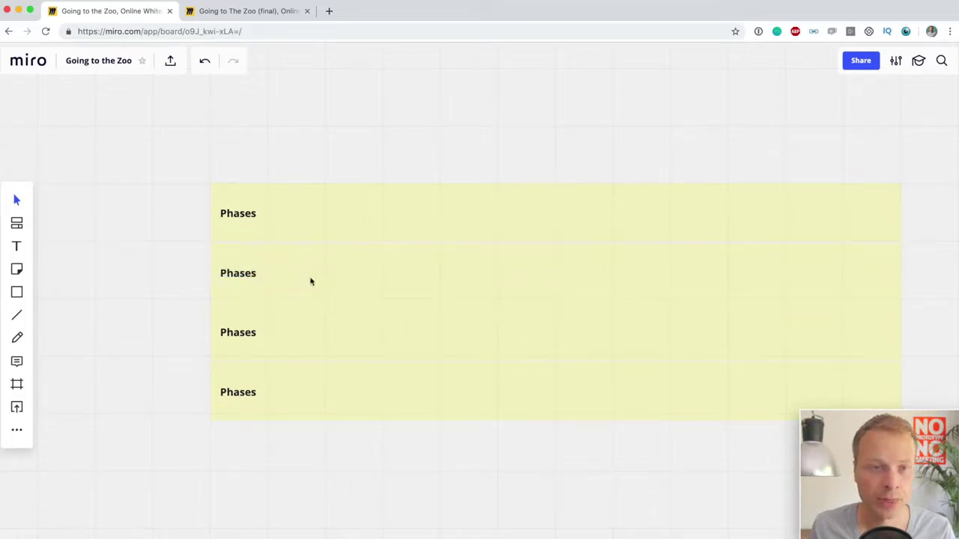
Step: Recolour the second band from the top green
click(402, 280)
right_click(402, 280)
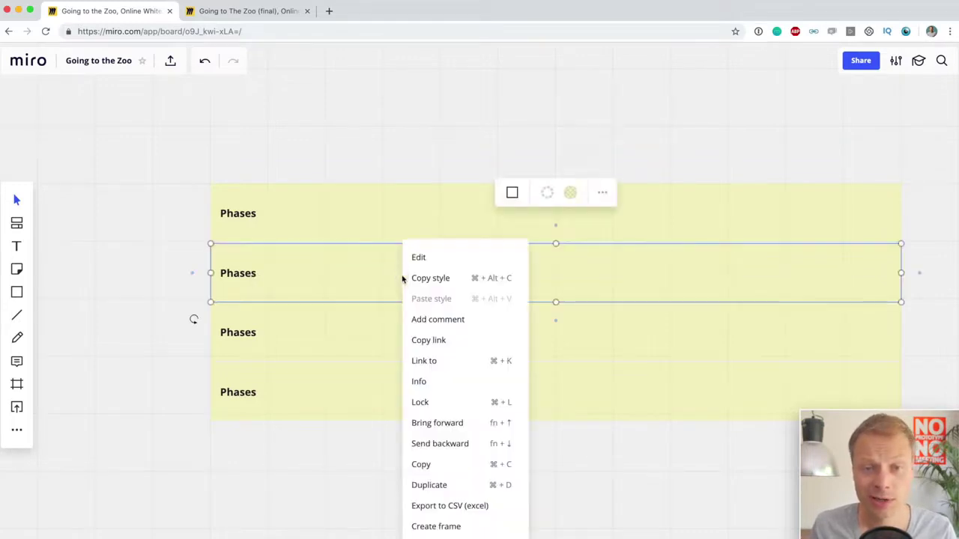
click(579, 202)
click(579, 203)
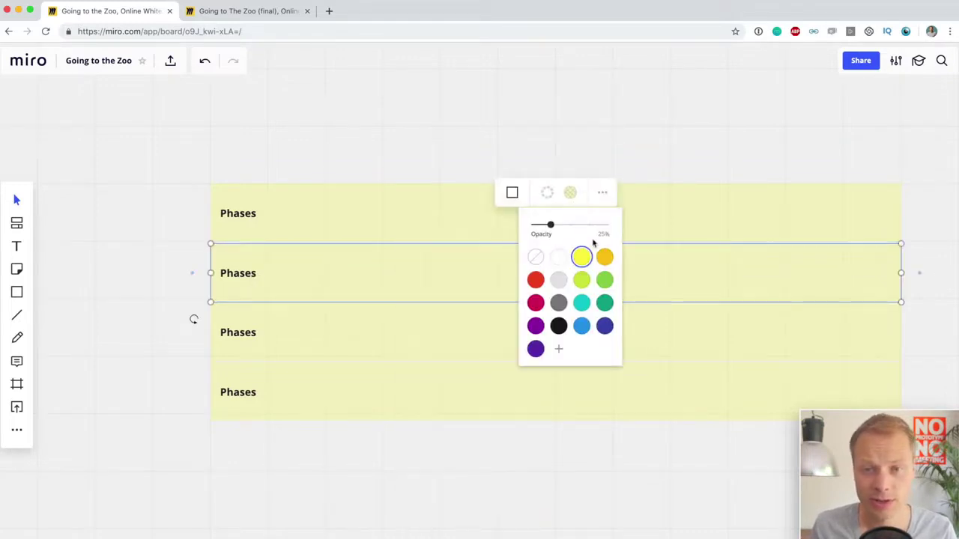
click(605, 280)
Step: Recolour the third band dark blue and the lowest band purple
click(465, 325)
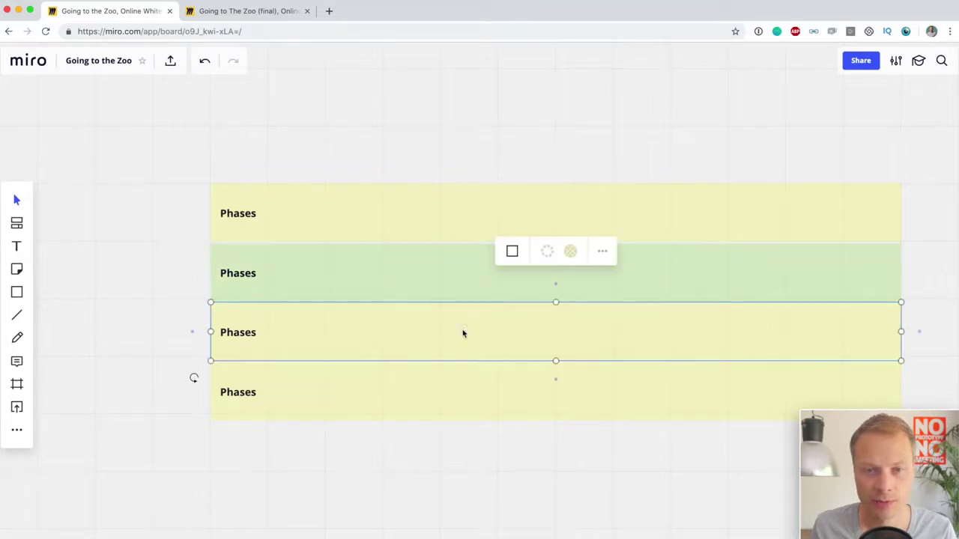
click(571, 253)
click(605, 384)
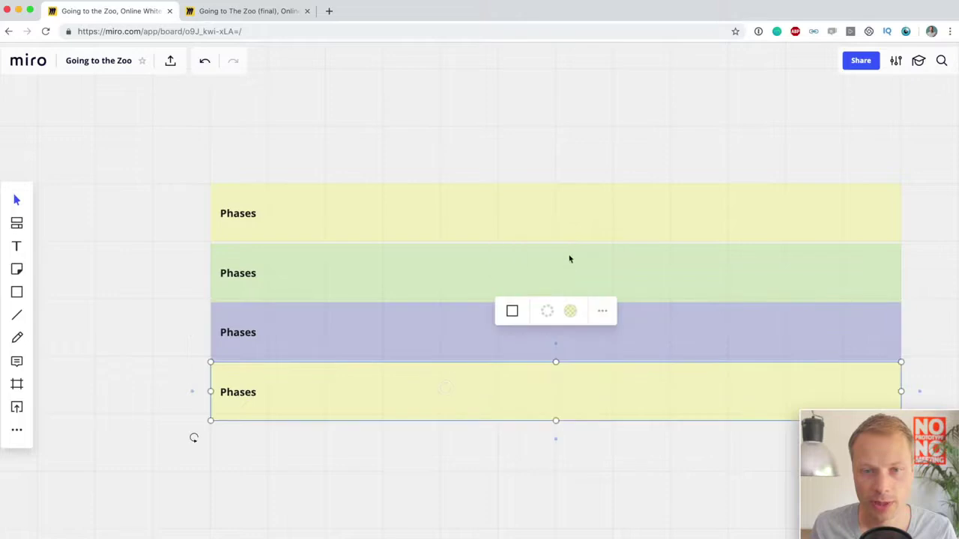
click(570, 310)
click(533, 445)
click(385, 520)
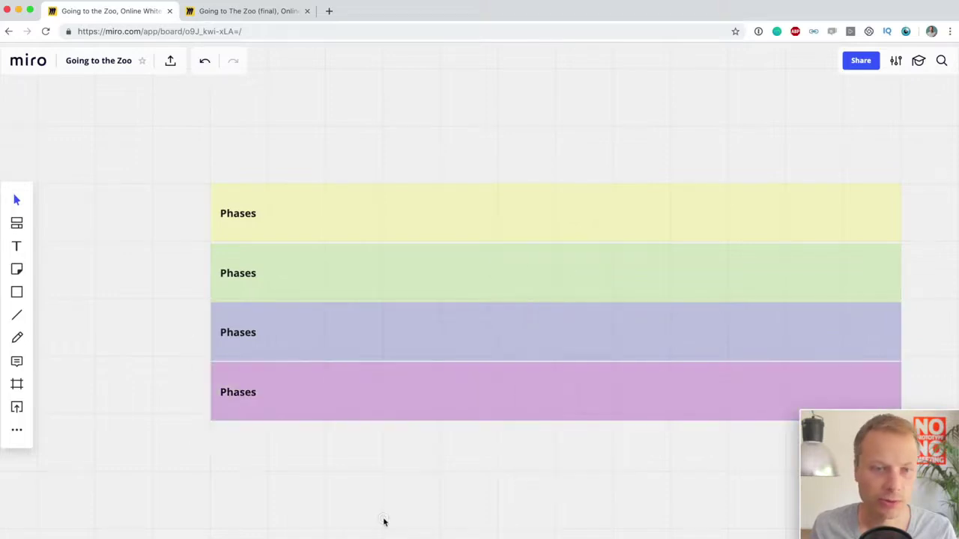
Step: Change the label in the green band to Customer Activities, split over two lines
double_click(240, 271)
key(super+a)
text(Customer)
key(Return)
text(ACtiv)
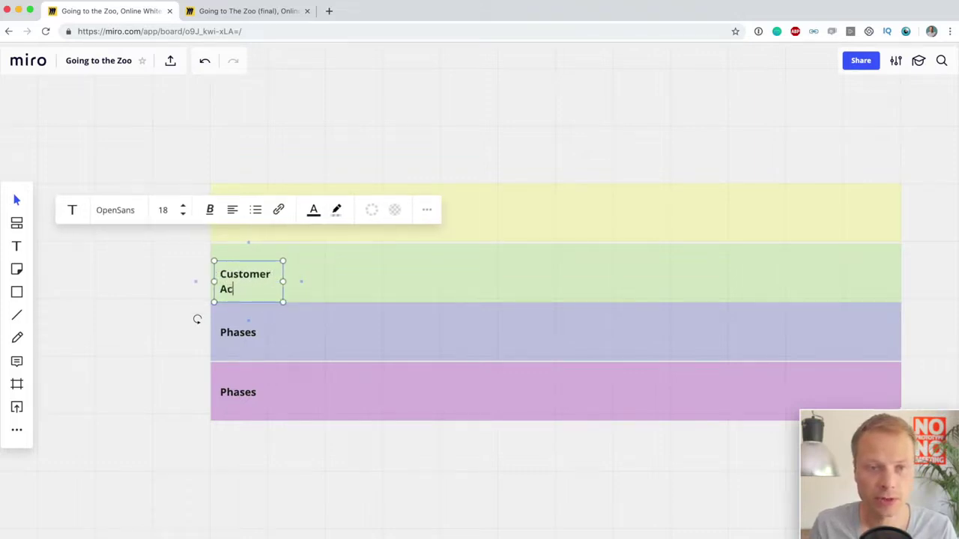
key(BackSpace)
key(BackSpace)
text(tivities)
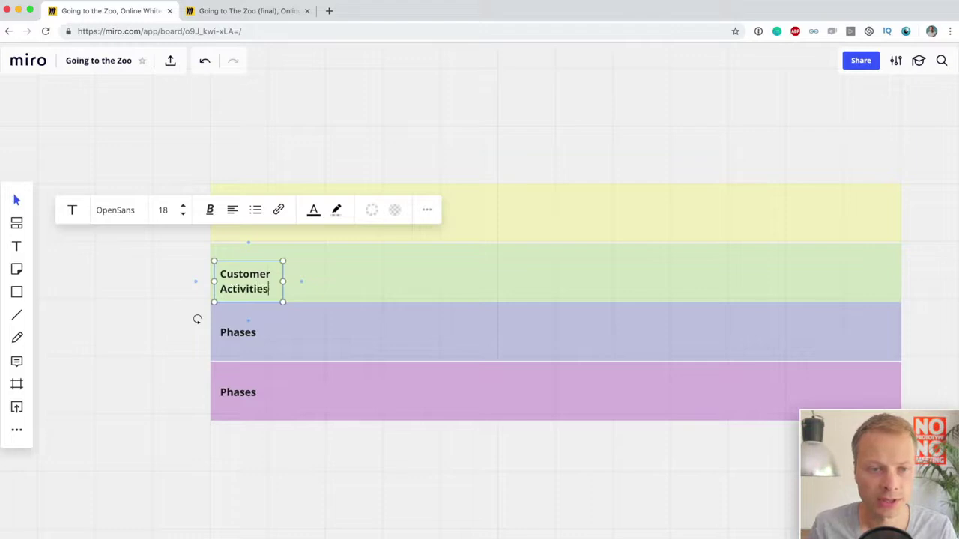
Step: Change the label in the blue band to Need
double_click(236, 337)
text(N)
key(BackSpace)
text(Need)
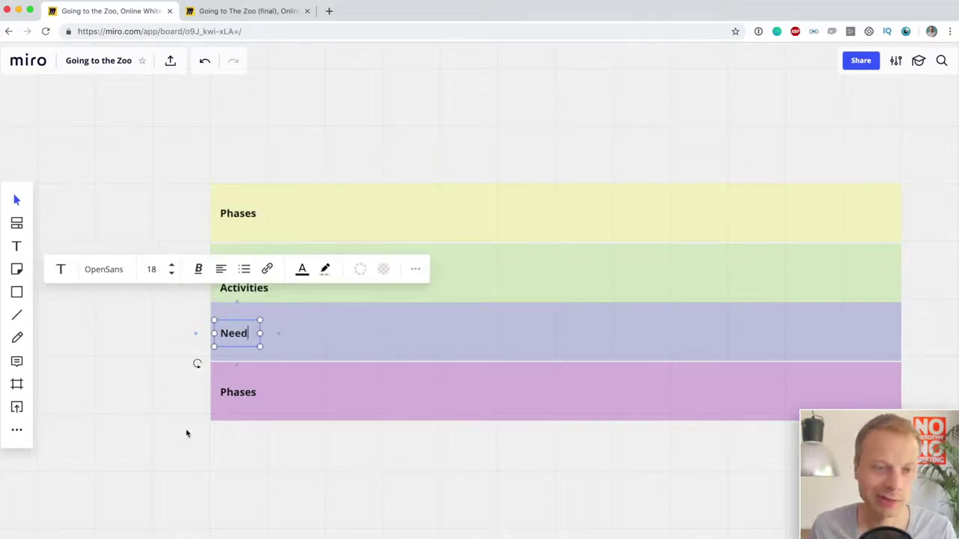
click(168, 439)
Step: Change the label in the purple band to Emotions
double_click(244, 386)
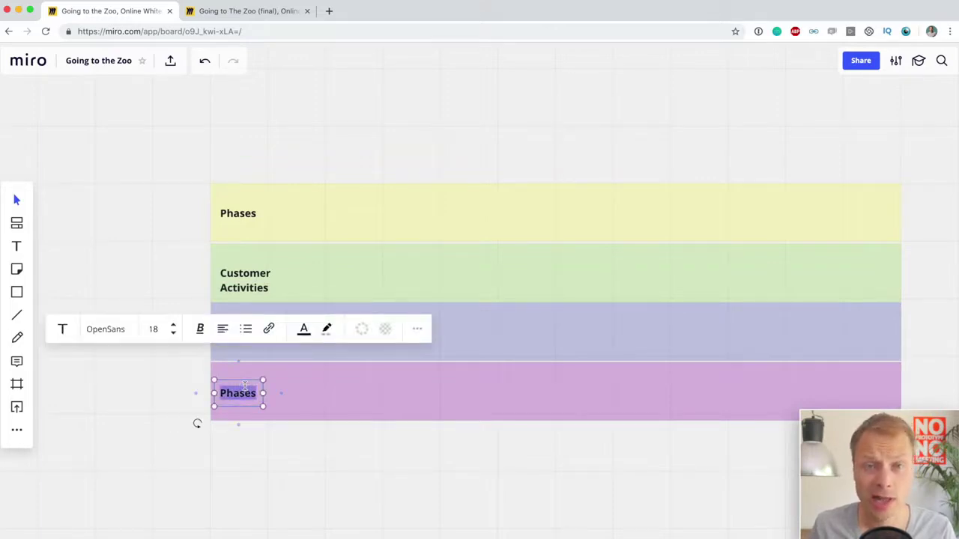
text(Em)
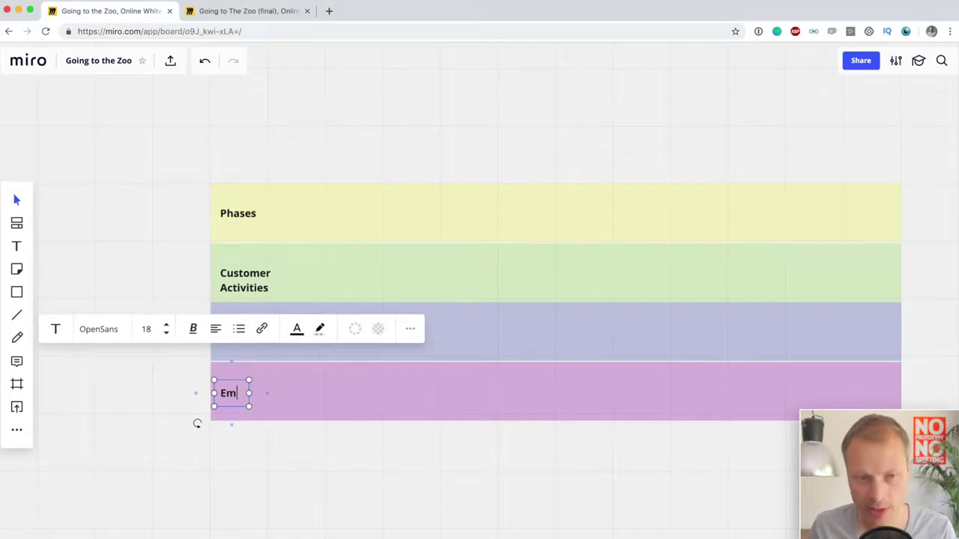
text(otion)
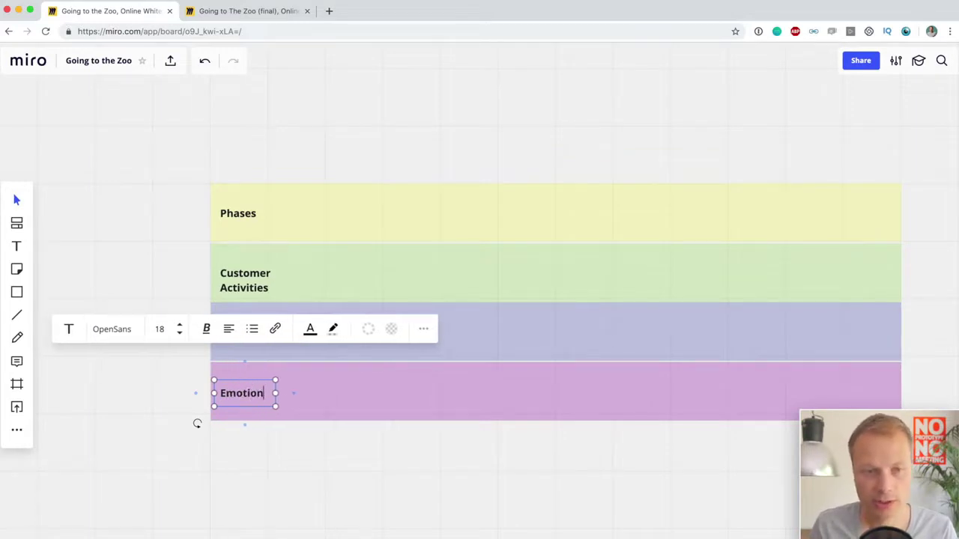
text(s)
click(252, 459)
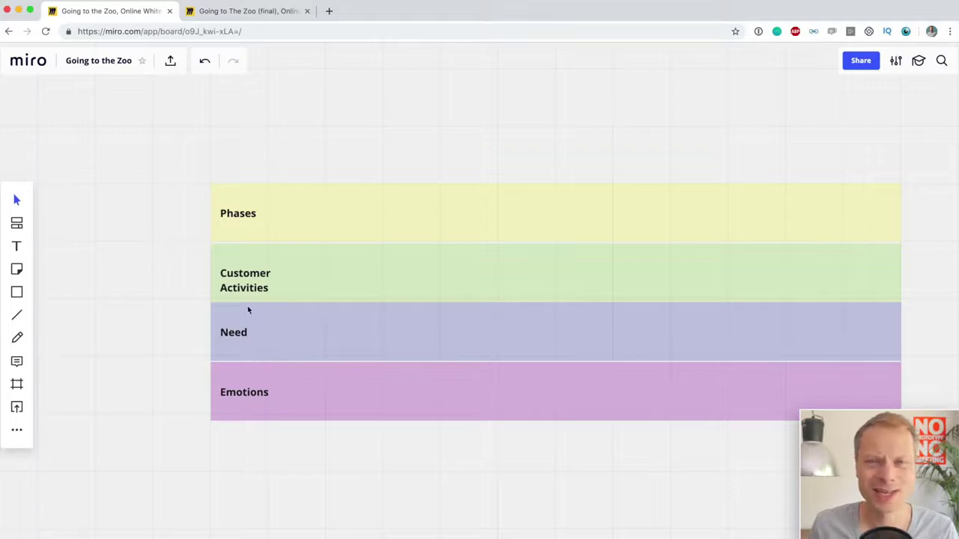
drag(166, 256, 244, 300)
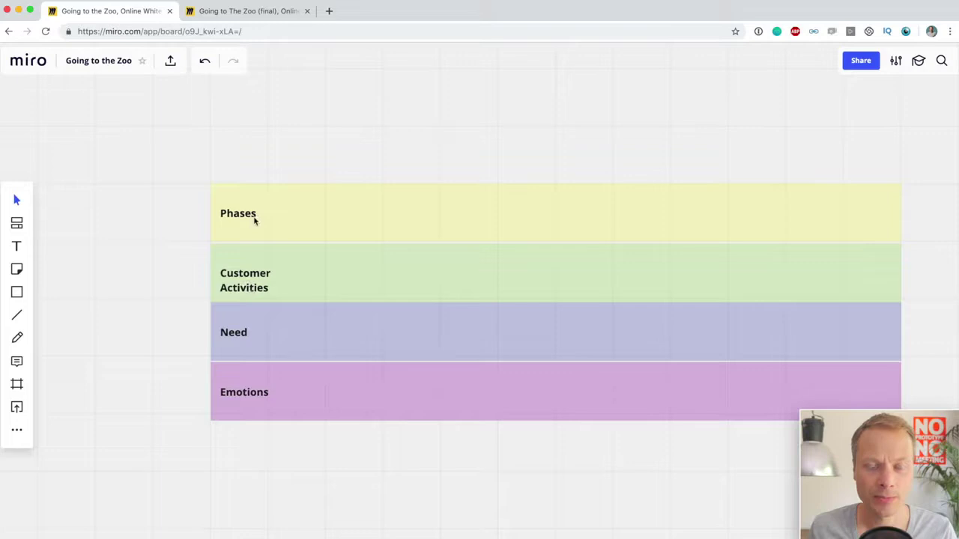
click(292, 341)
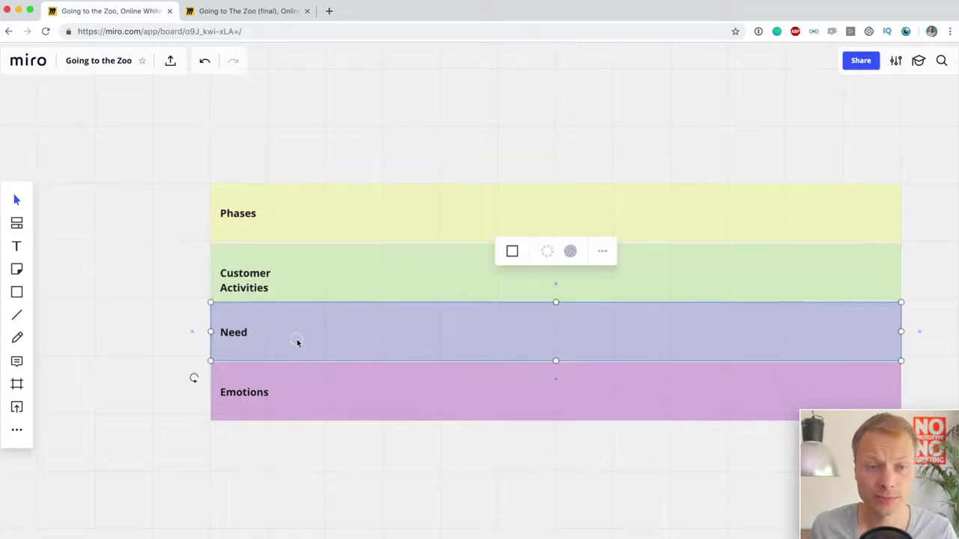
click(182, 327)
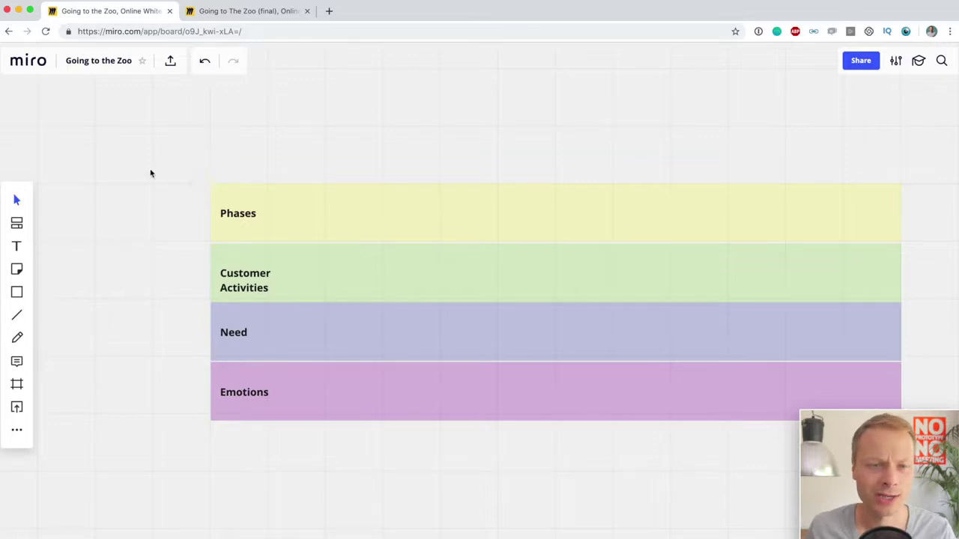
drag(192, 165, 249, 227)
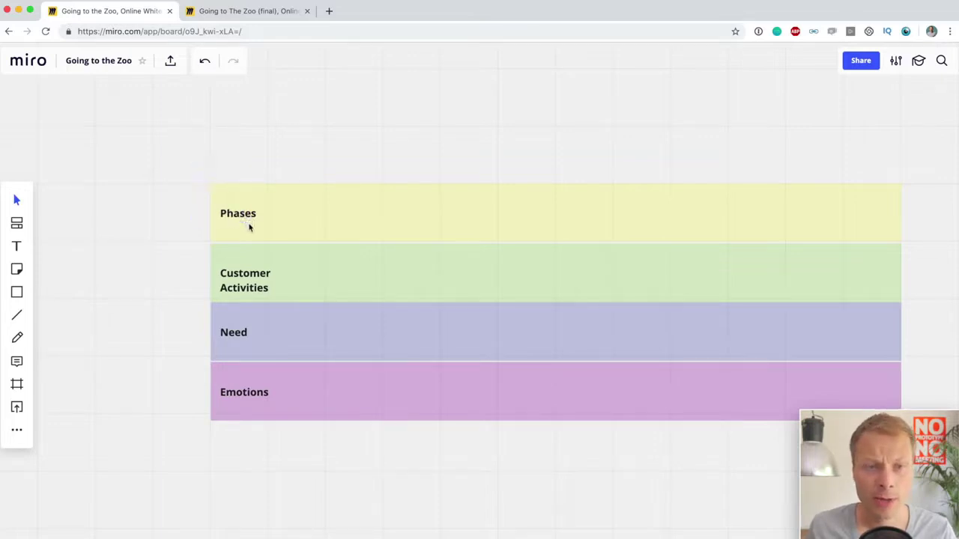
Step: Select all four labels together with their coloured bands and lock them in place
drag(154, 194, 353, 484)
shift+click(500, 193)
shift+click(484, 262)
shift+click(455, 347)
shift+click(460, 395)
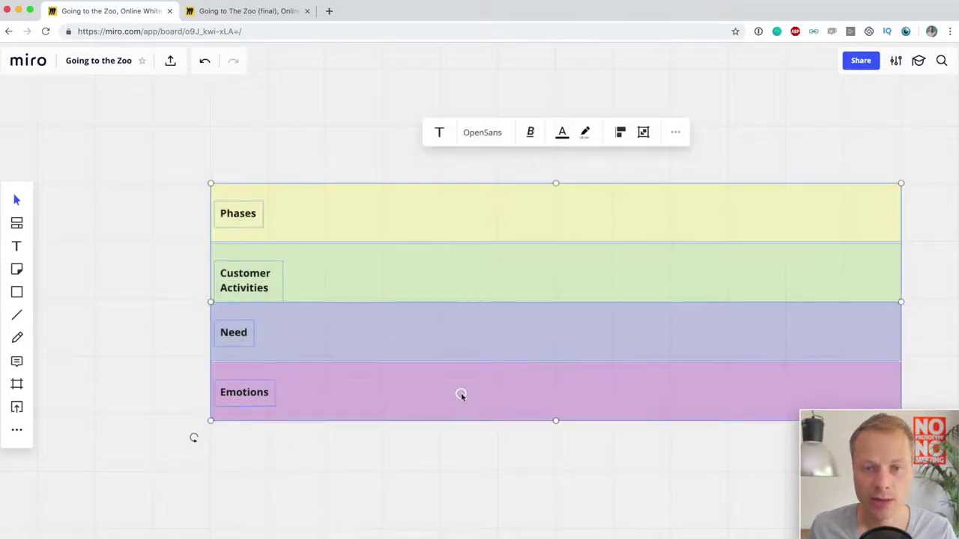
right_click(461, 397)
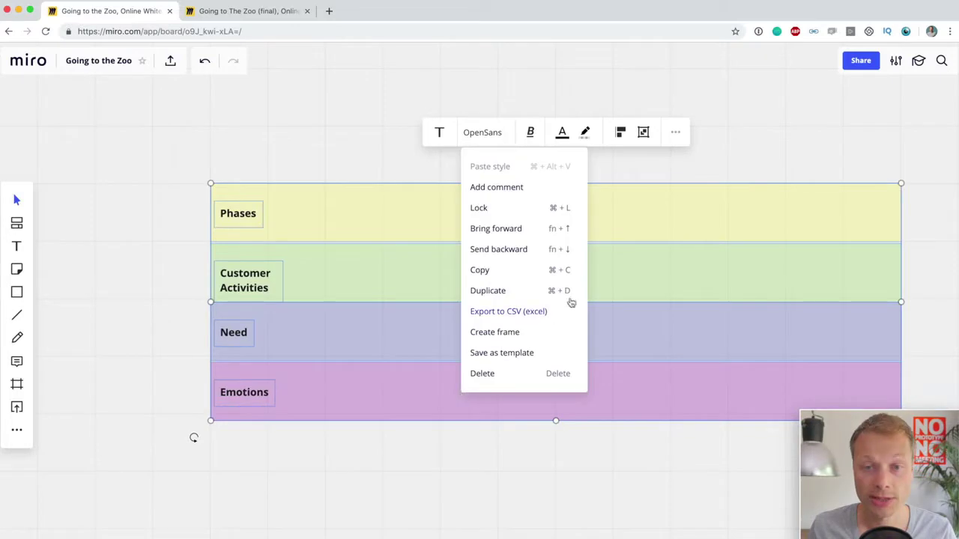
click(514, 216)
click(358, 486)
Step: Test the lock by trying to select and move the lanes and their labels
drag(164, 161, 517, 499)
drag(645, 405, 323, 319)
mouse_move(484, 171)
mouse_down()
mouse_move(202, 33)
mouse_move(393, 439)
mouse_up()
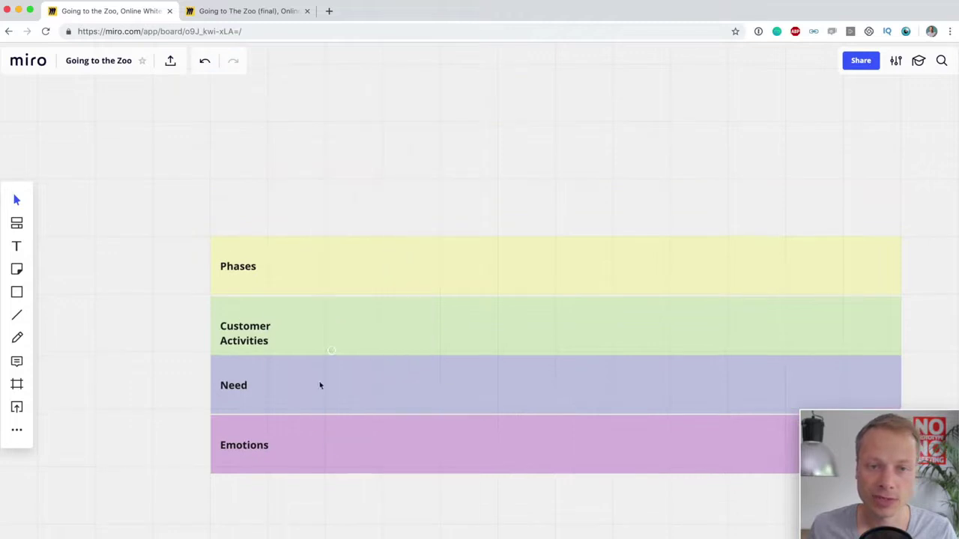
Step: Add a white sticky note reading BEFORE to the Phases lane, just to the right of its label
scroll(347, 320, down, 1)
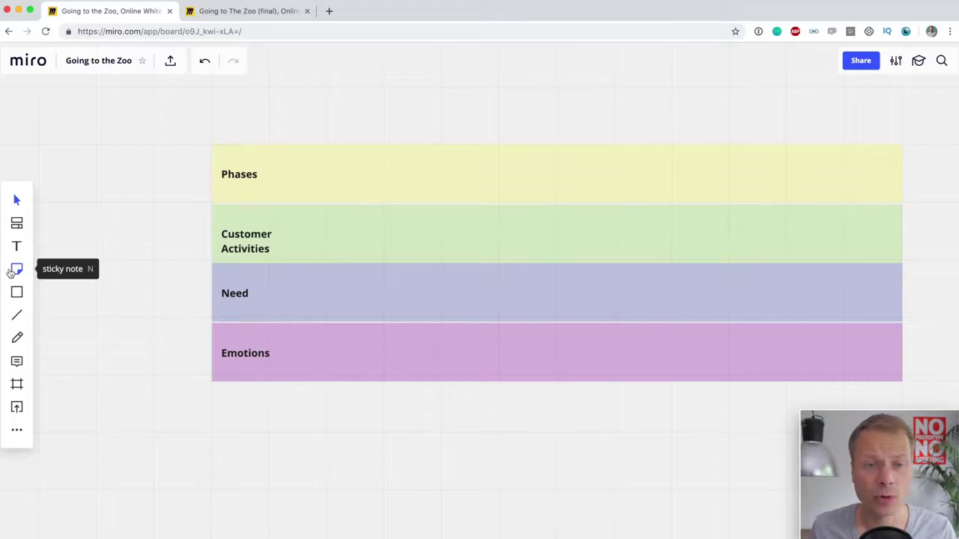
scroll(302, 242, up, 2)
scroll(302, 242, right, 2)
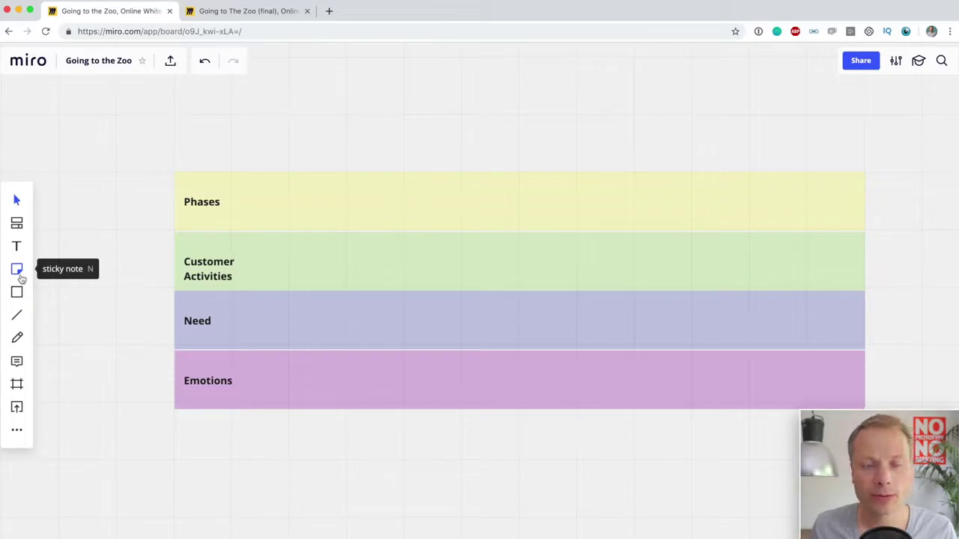
click(21, 279)
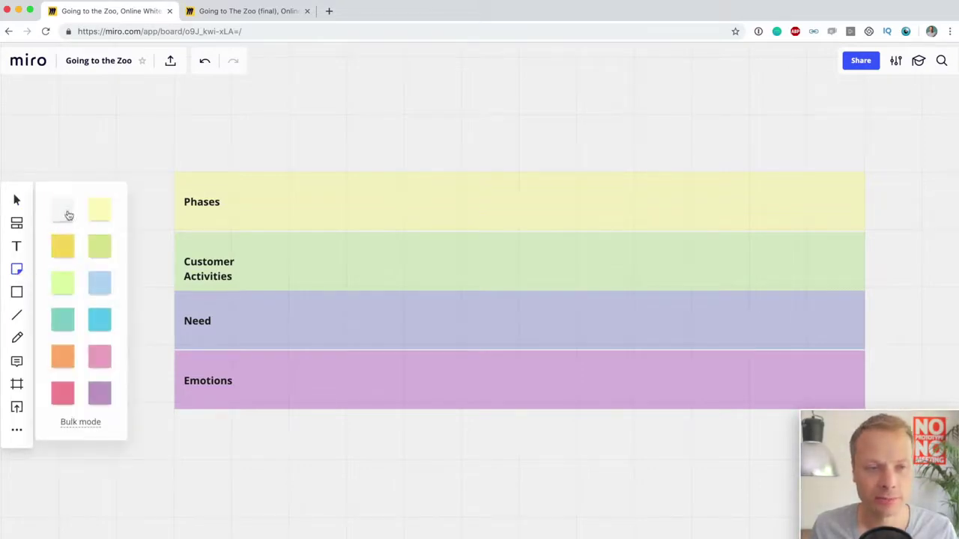
click(70, 212)
drag(259, 188, 317, 213)
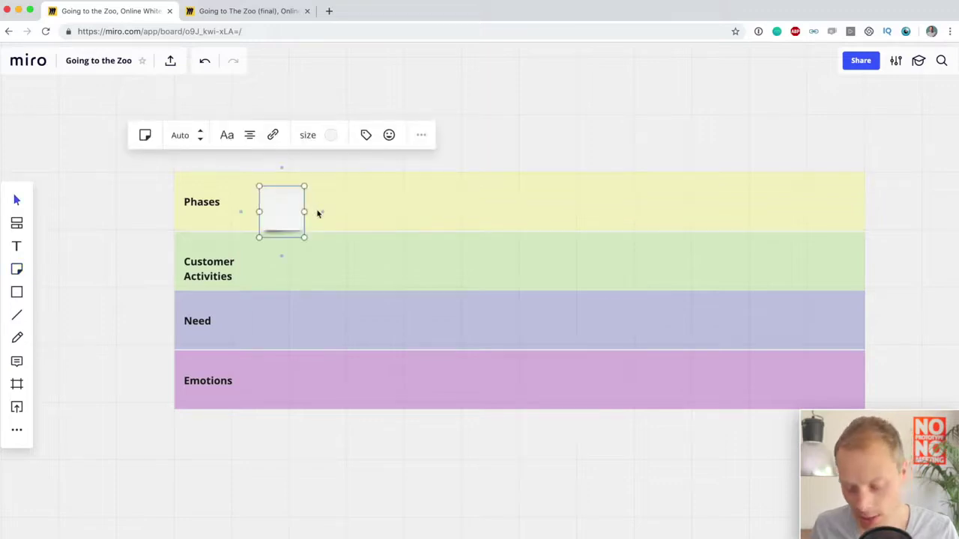
text(BEFOTE)
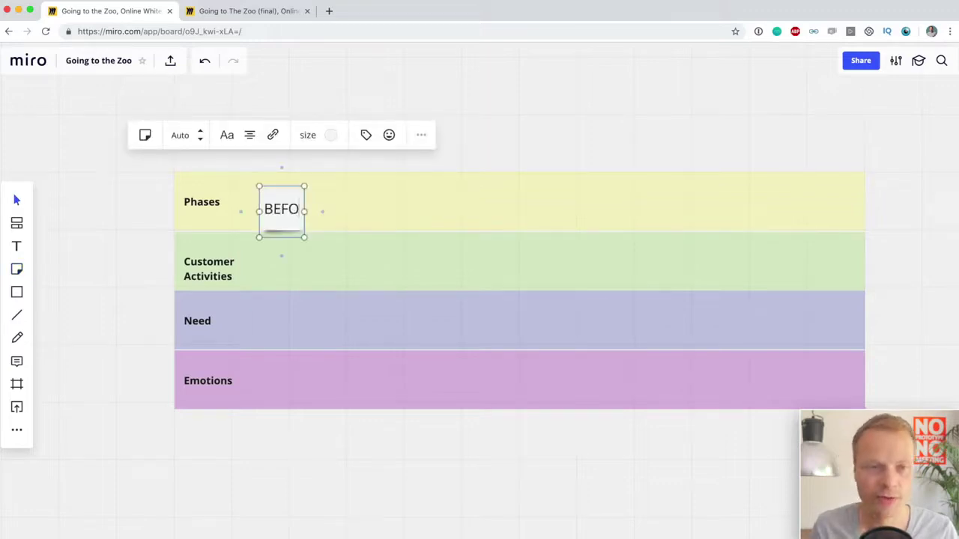
key(BackSpace)
key(BackSpace)
text(RE)
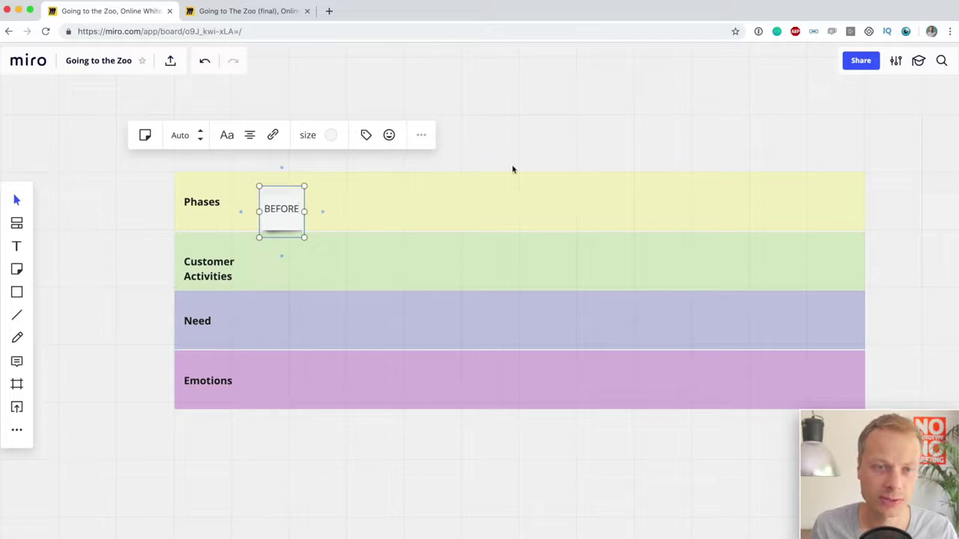
Step: Add a second white sticky note reading DURING further along the Phases lane, about three grid squares right of BEFORE
click(488, 145)
drag(276, 212, 451, 200)
text(DURING)
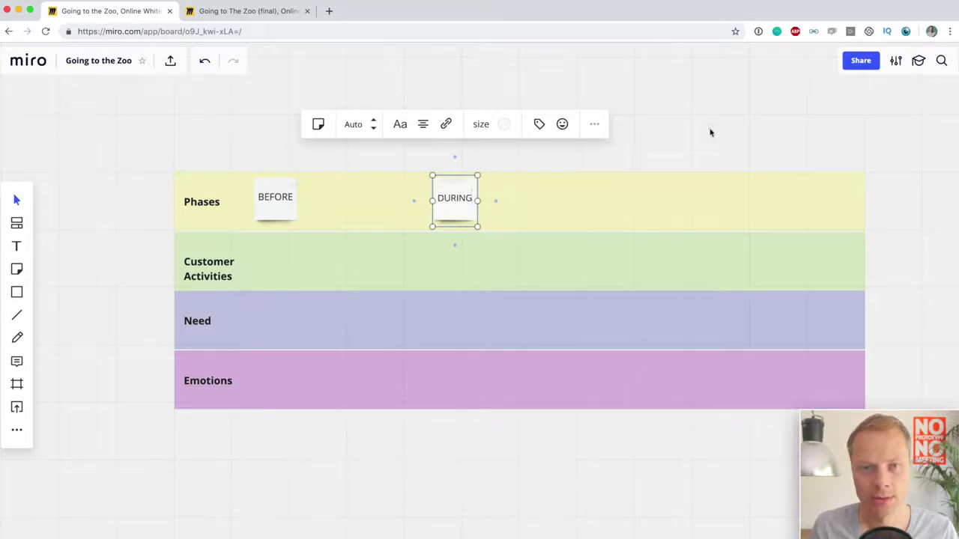
Step: Add a third white sticky note reading AFTER near the right end of the Phases lane
text(n)
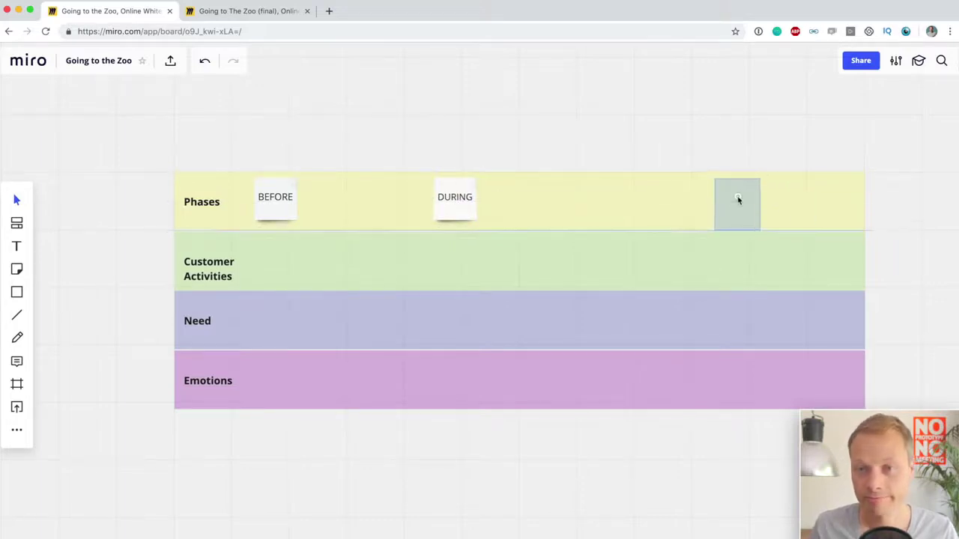
click(737, 199)
text(A)
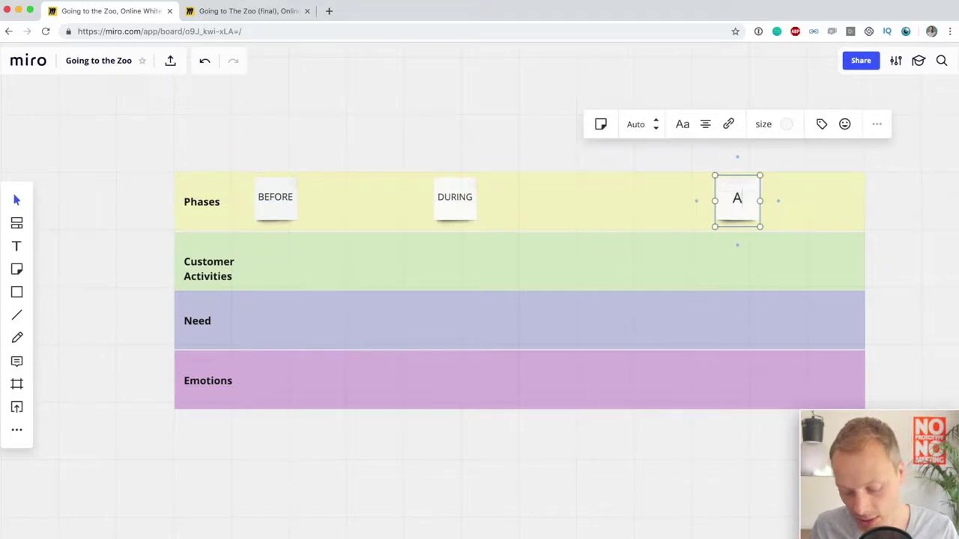
text(FTER)
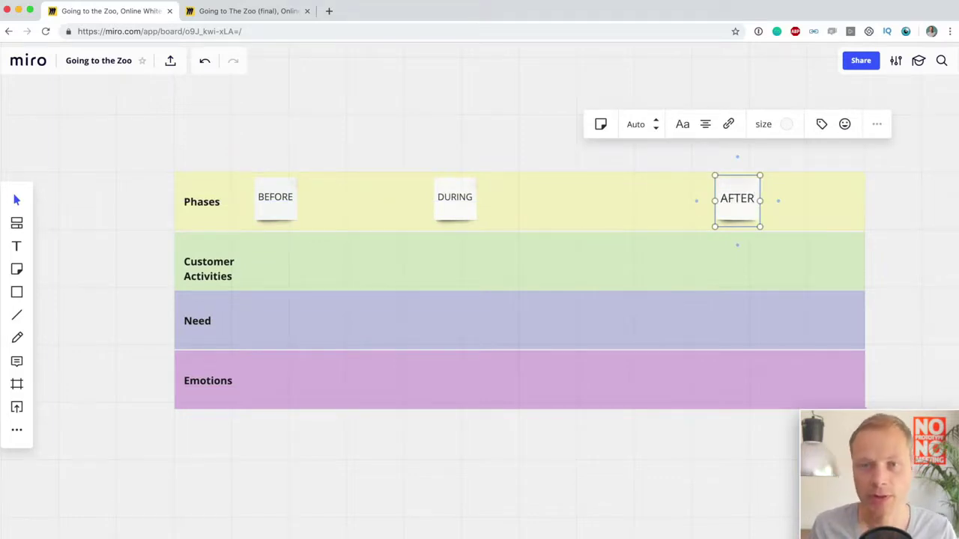
Step: Shift the DURING note right, about midway between BEFORE and AFTER, and nudge the BEFORE note slightly right
click(437, 137)
drag(460, 193, 510, 196)
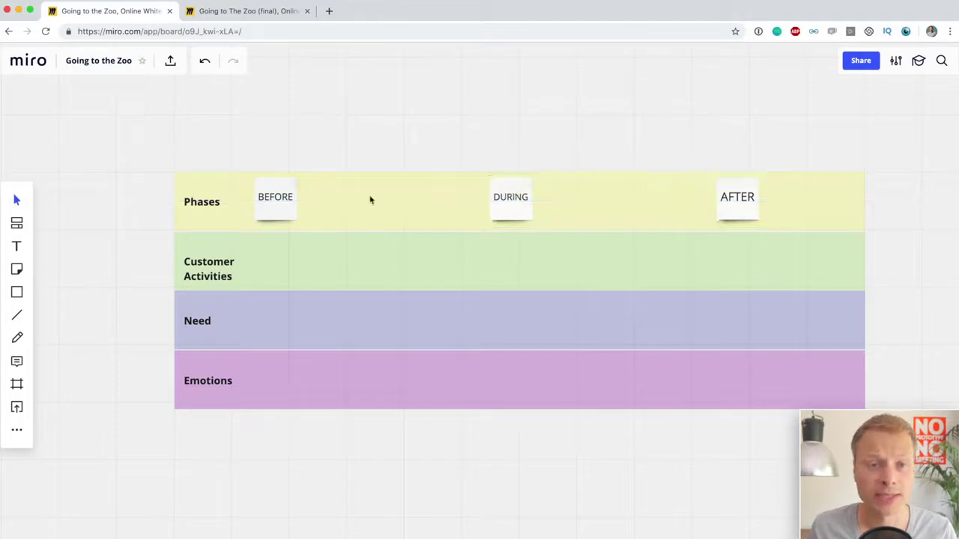
drag(266, 202, 301, 206)
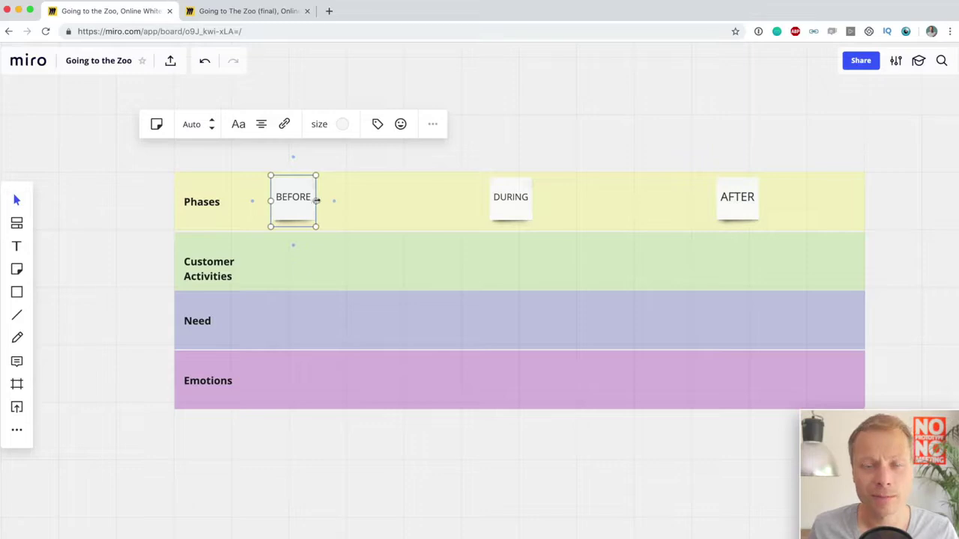
Step: Widen the BEFORE note into a rectangle about 1.5 times as wide as it is tall and reposition it within the Phases lane
drag(316, 201, 683, 199)
drag(349, 207, 483, 208)
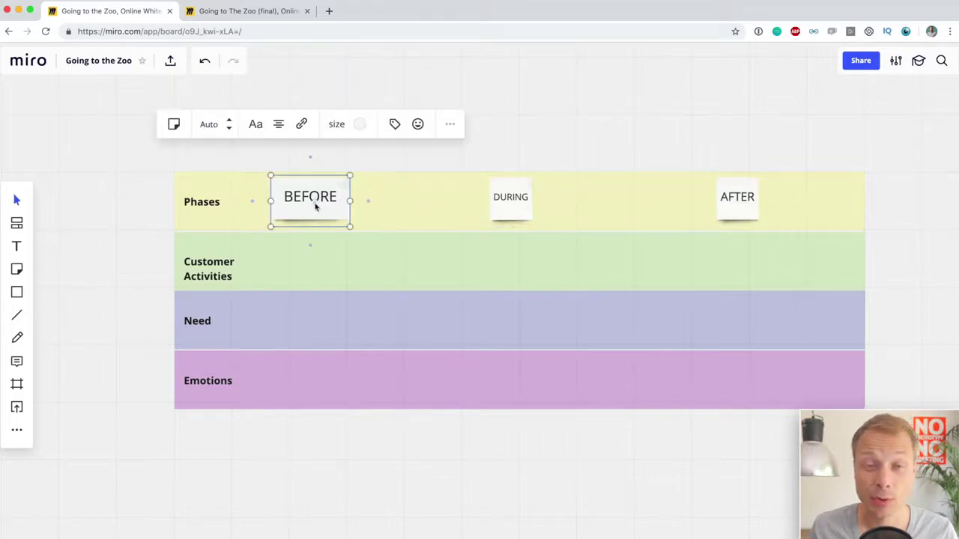
key(Escape)
drag(314, 210, 306, 221)
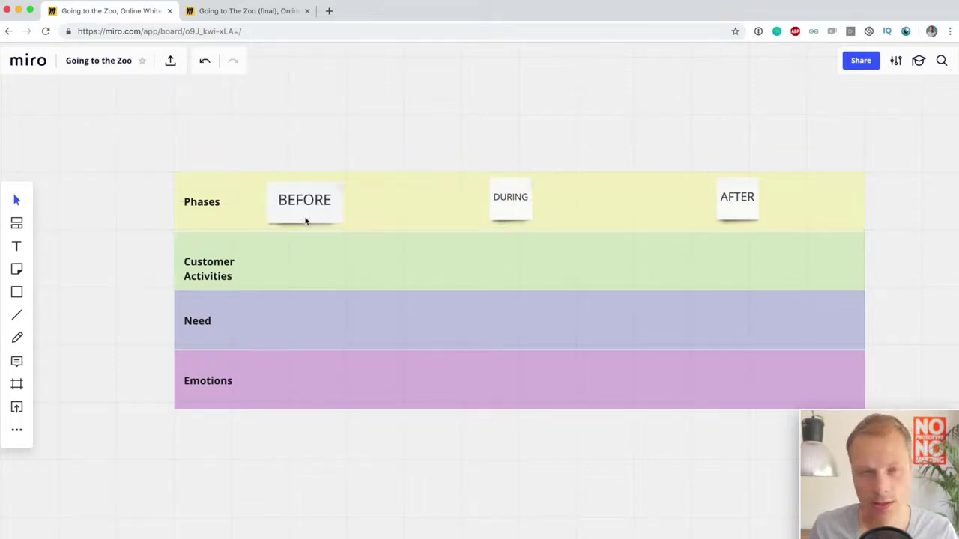
Step: Delete the BEFORE and DURING notes from the Phases lane
click(323, 213)
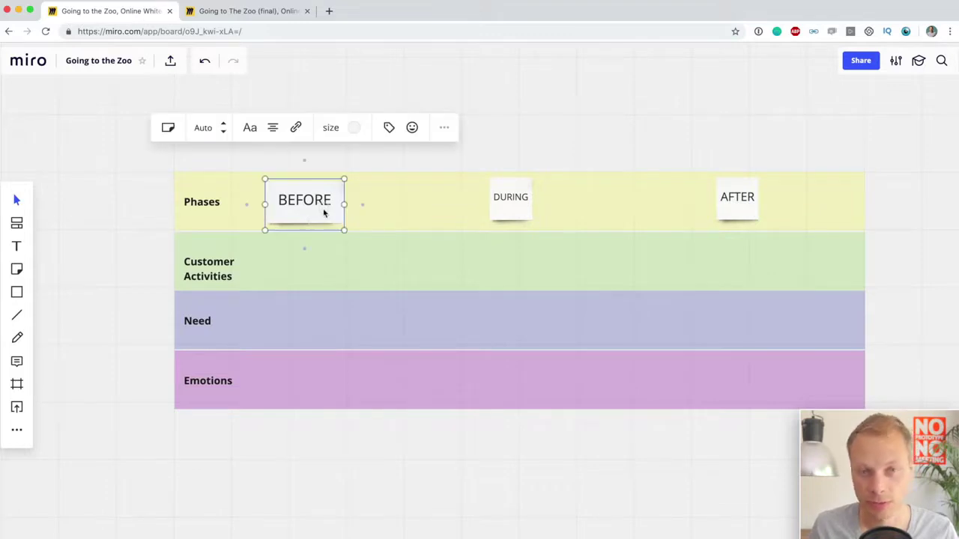
key(Delete)
click(507, 215)
key(Delete)
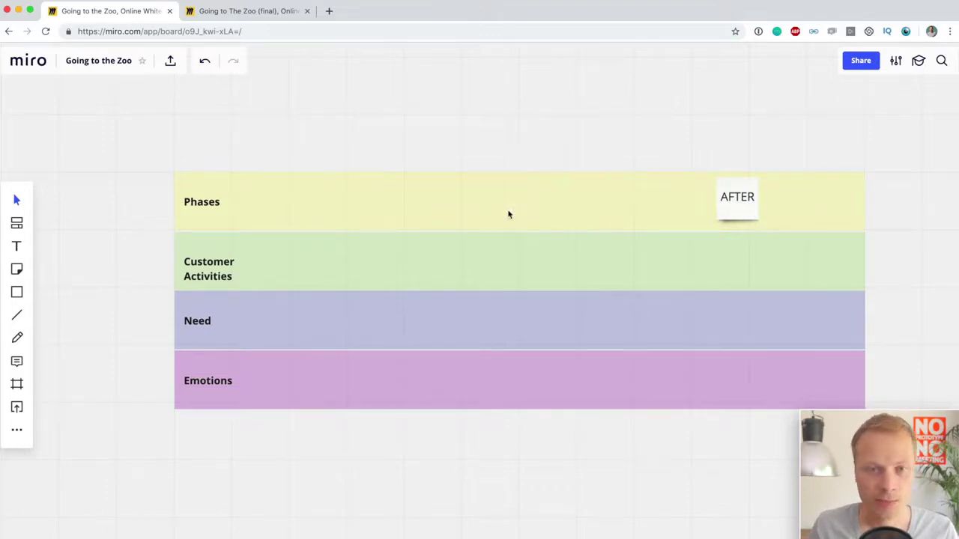
Step: Draw a rectangle about four times as wide as tall beside the Phases label and enter BEFORE as its text
click(17, 292)
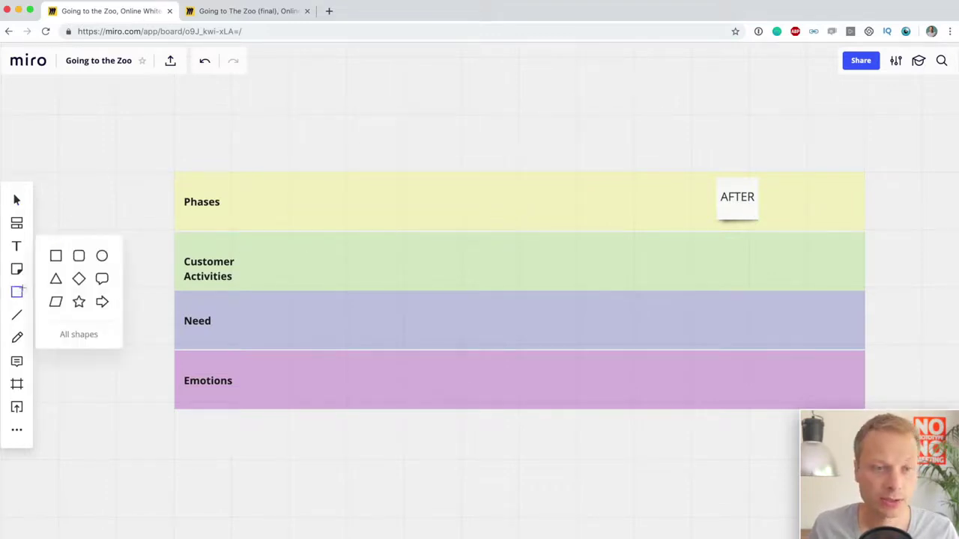
click(55, 255)
drag(253, 187, 399, 221)
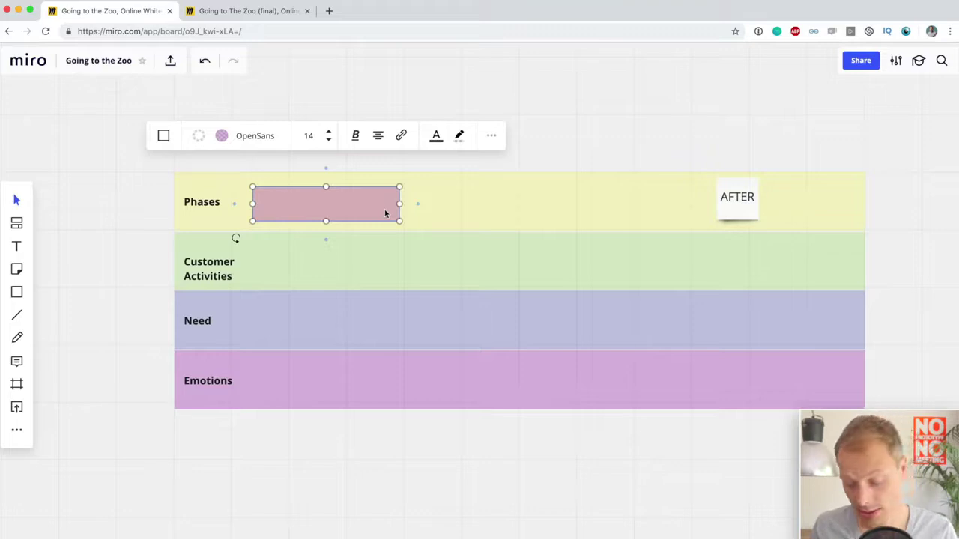
text(BEFORE)
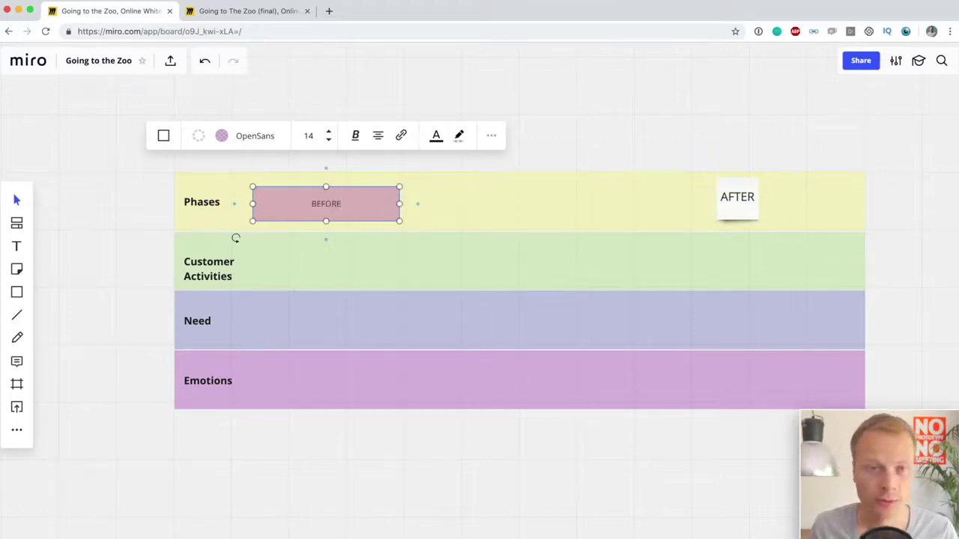
Step: Give the BEFORE rectangle a light grey fill at 100% opacity and set its text size to 24
key(super+a)
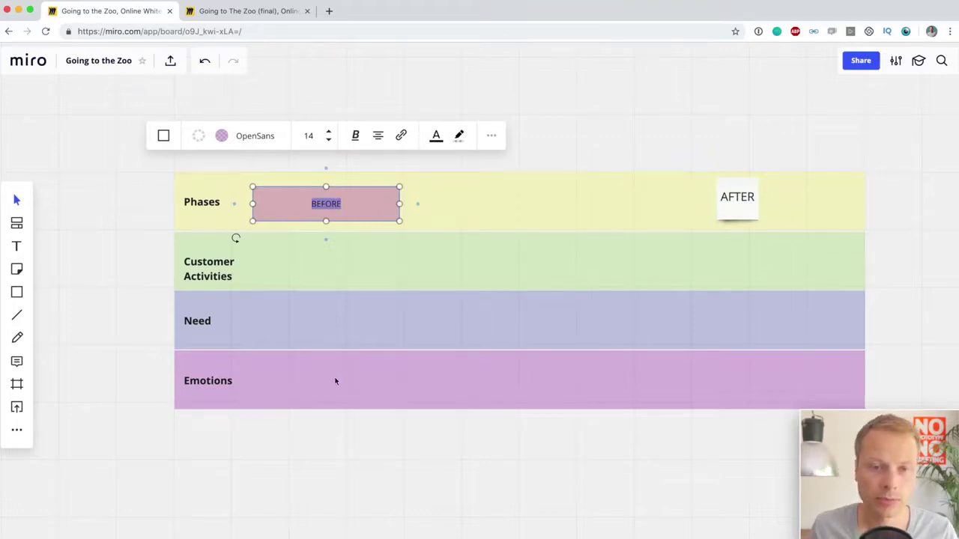
click(238, 142)
click(222, 136)
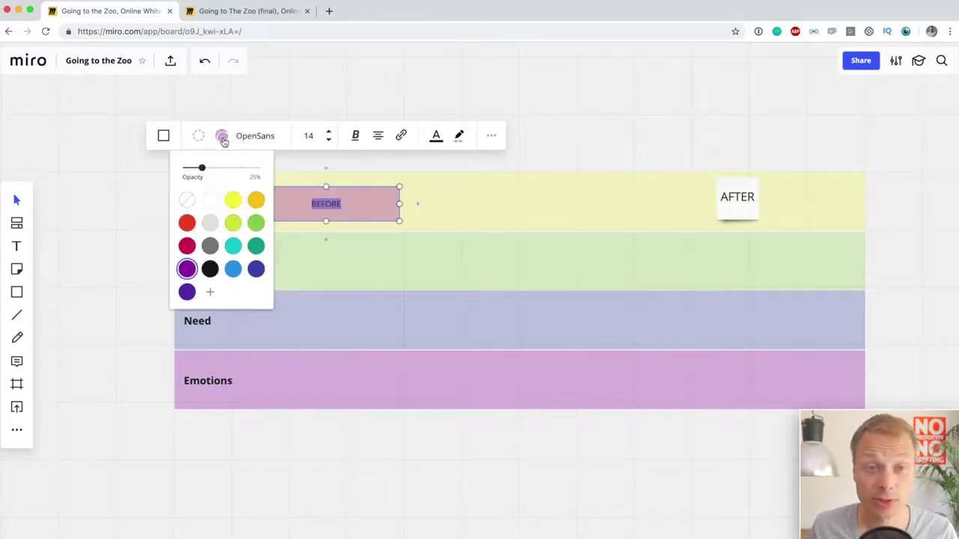
click(210, 244)
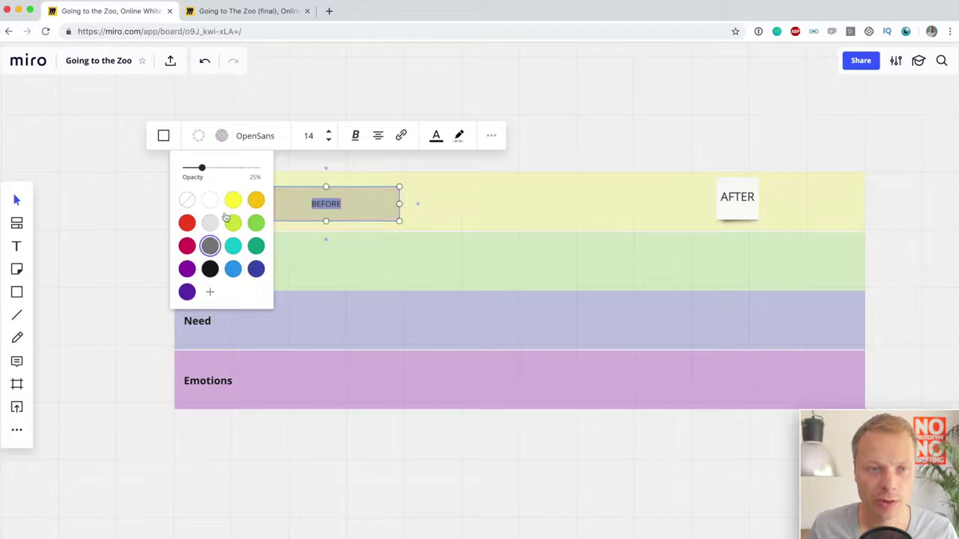
drag(201, 168, 281, 170)
click(211, 224)
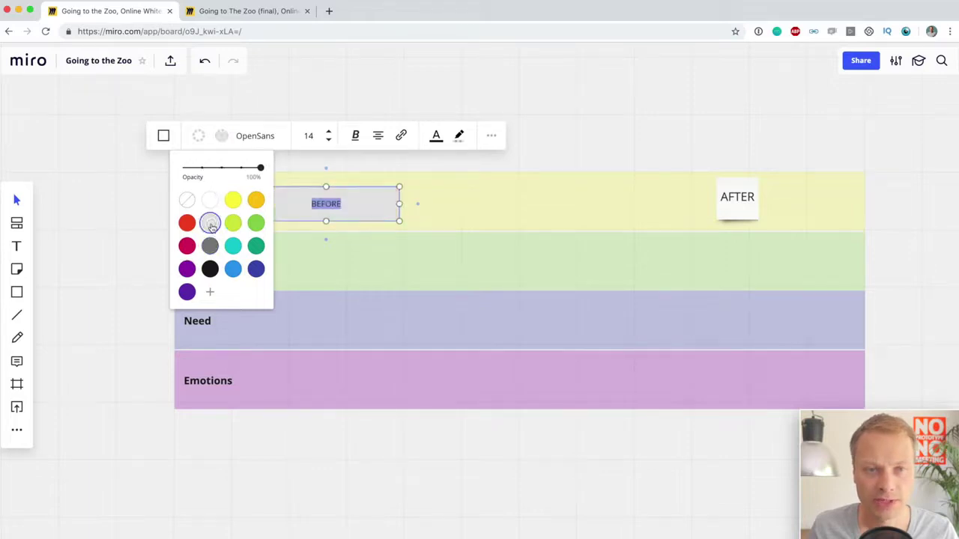
click(313, 137)
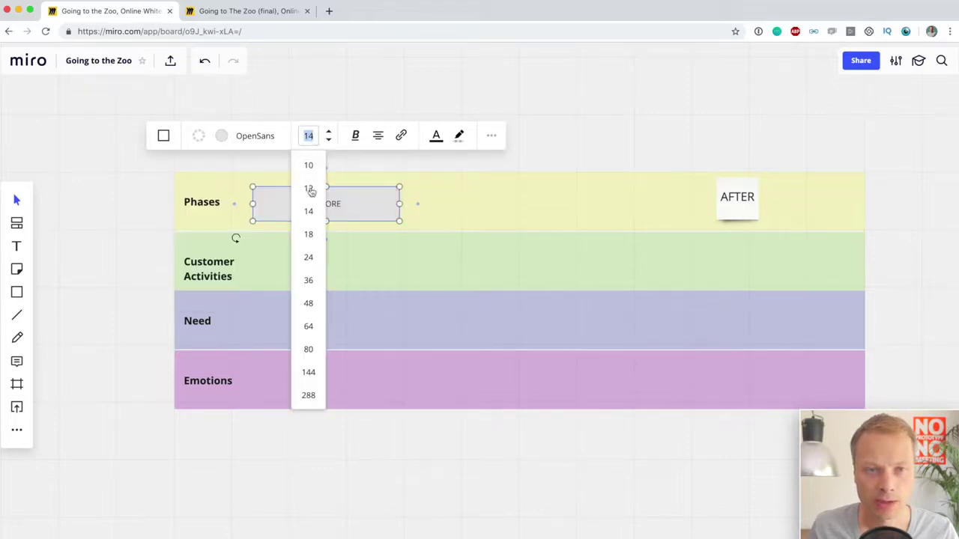
click(309, 256)
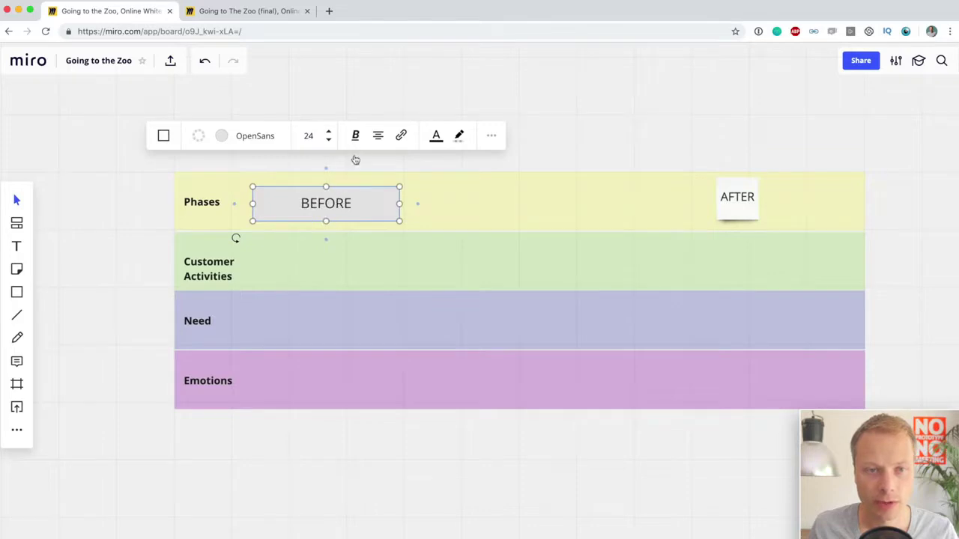
click(482, 87)
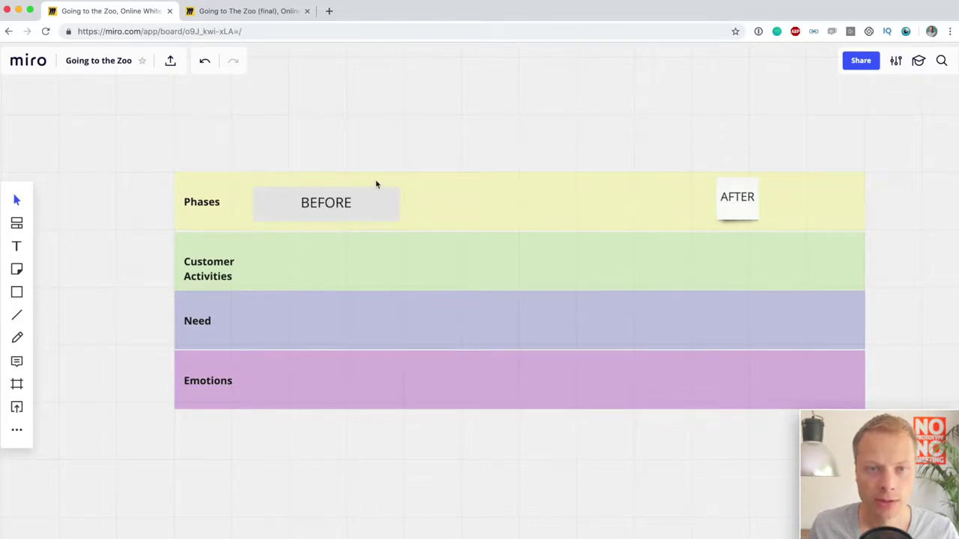
Step: Duplicate the BEFORE rectangle to its right in the Phases lane and change the copy's text to DURING
drag(358, 206, 528, 203)
double_click(527, 203)
text(DURING)
click(720, 126)
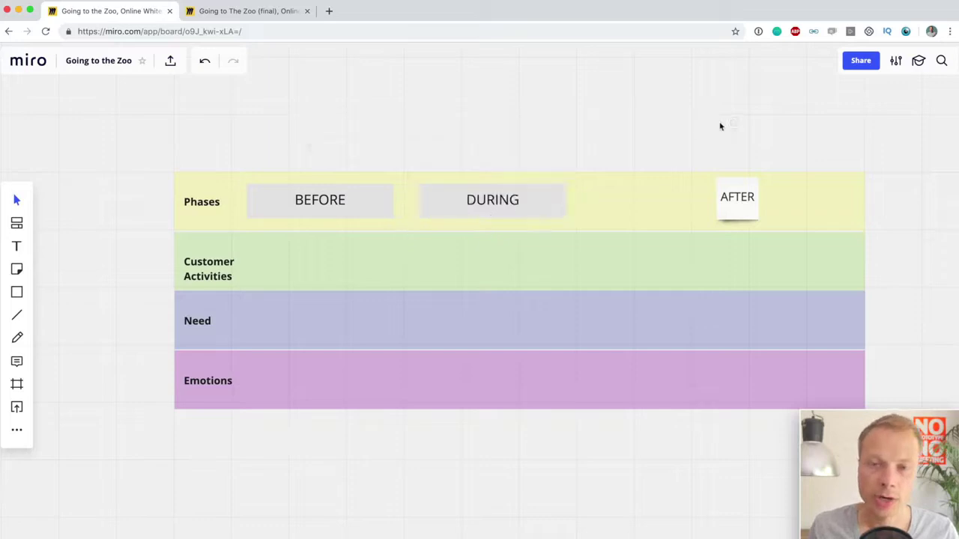
Step: Move the AFTER sticky note further right, closer to the end of the Phases lane
click(473, 200)
drag(725, 209, 786, 209)
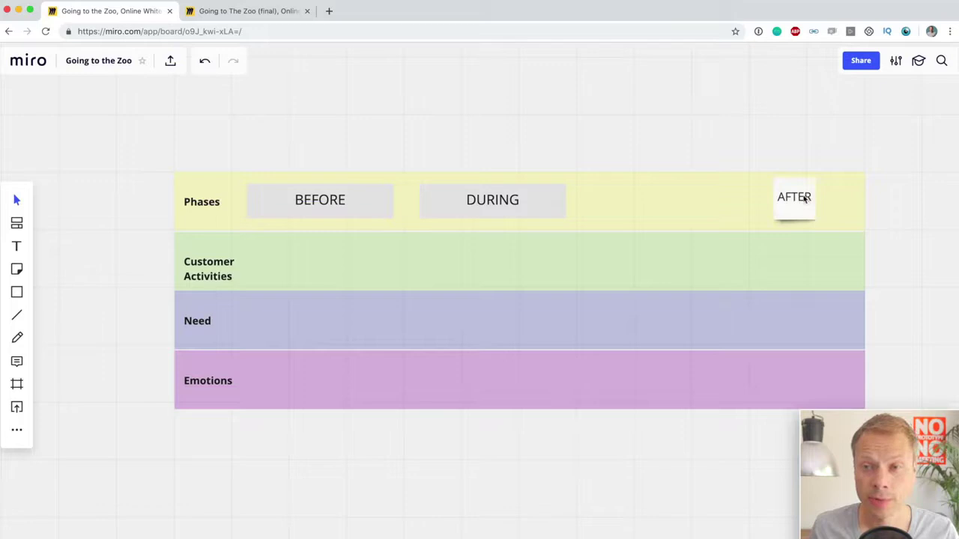
click(801, 216)
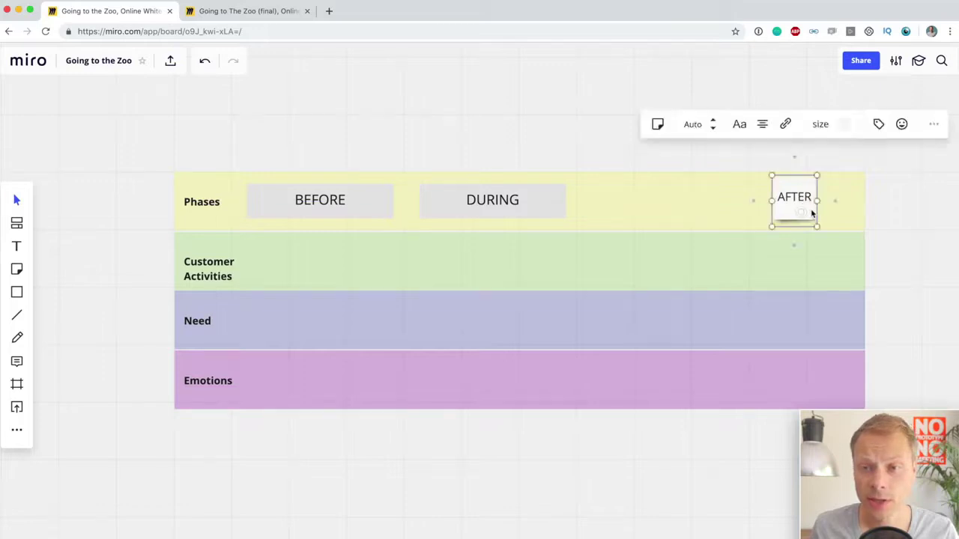
Step: Widen the DURING rectangle to about 1.7 times the BEFORE rectangle's width and shift both right to space out the phases
click(537, 203)
drag(569, 203, 667, 195)
drag(550, 201, 589, 199)
drag(335, 211, 345, 210)
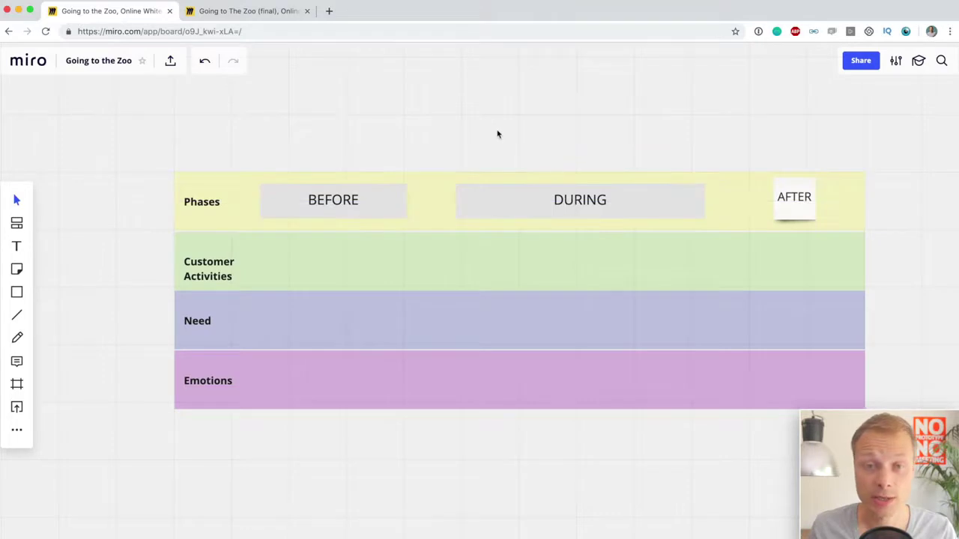
Step: Add a card reading Buy tickets at the start of the Customer Activities lane
scroll(497, 134, down, 2)
scroll(497, 134, right, 2)
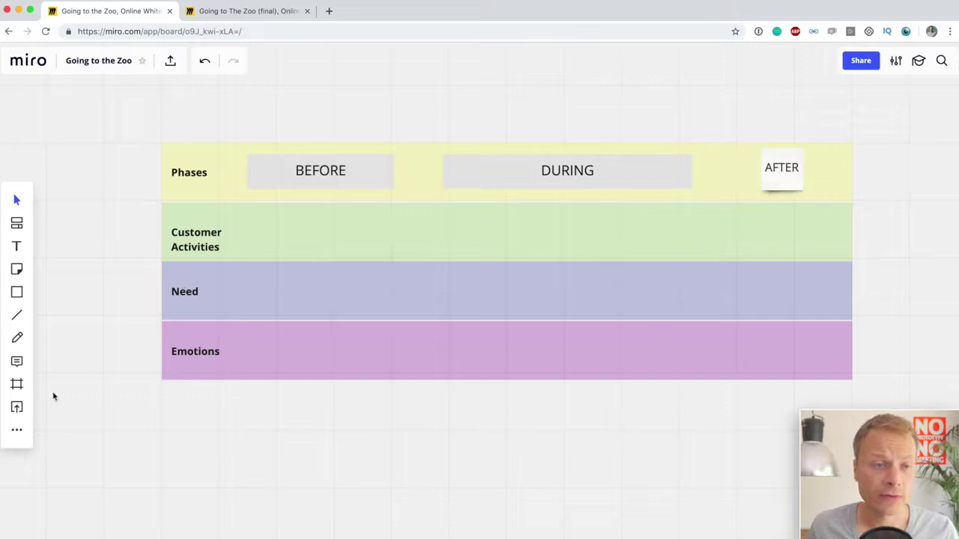
click(18, 439)
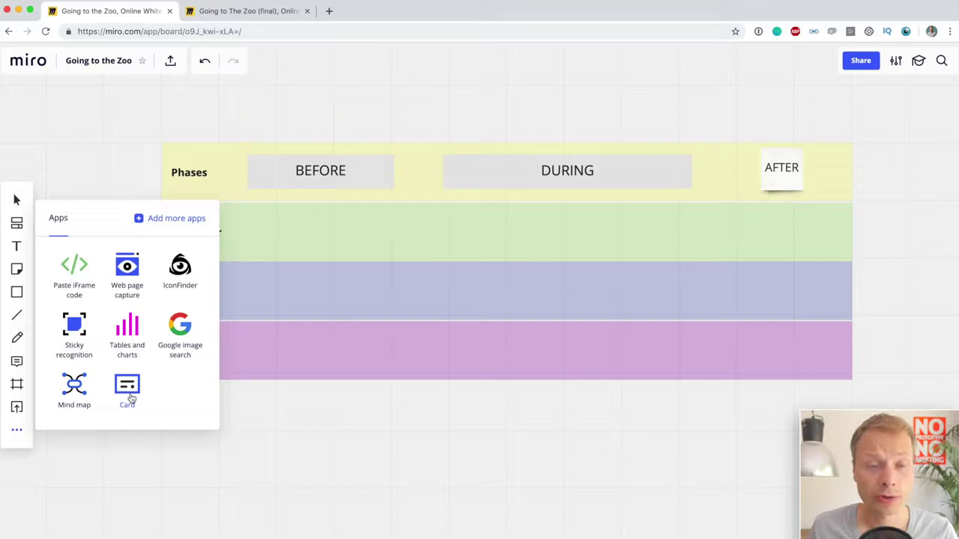
click(130, 397)
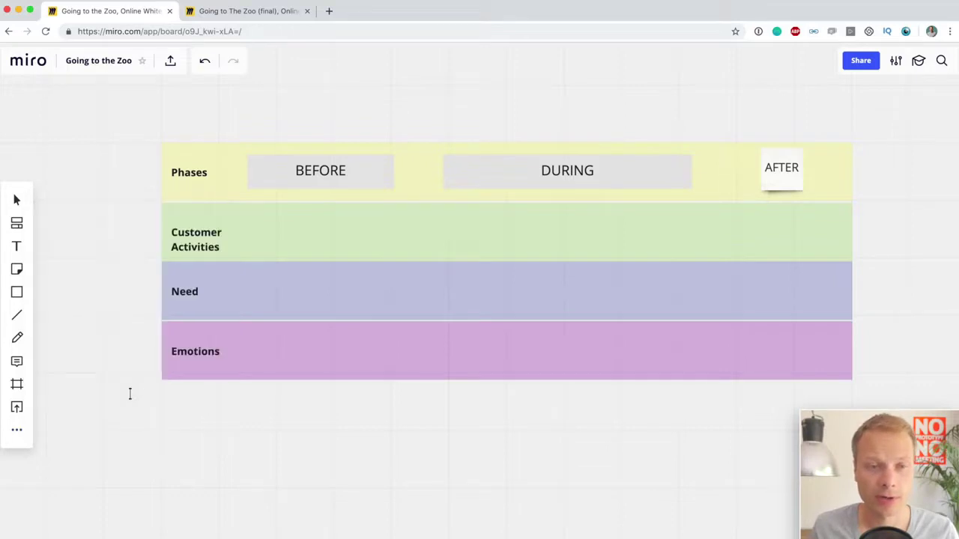
click(249, 232)
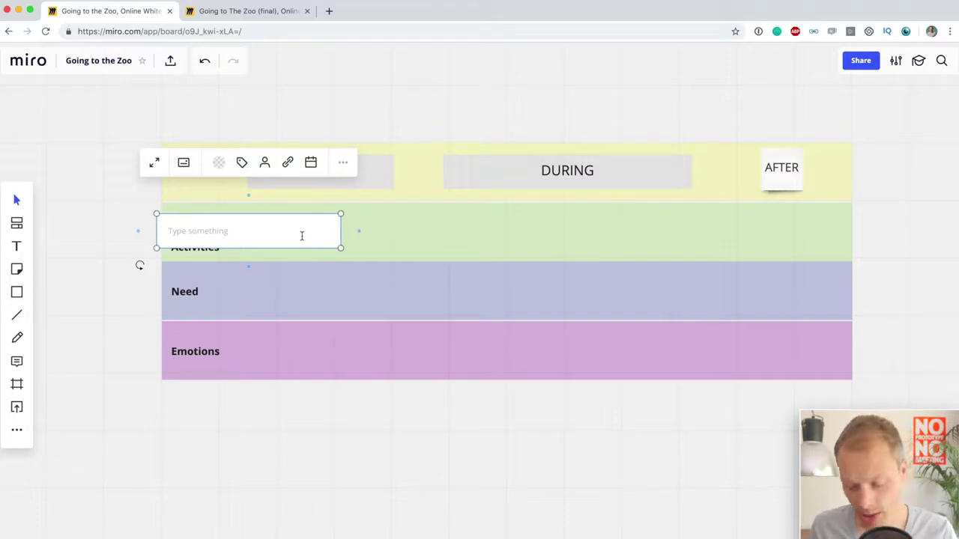
text(Buy tickets)
click(87, 324)
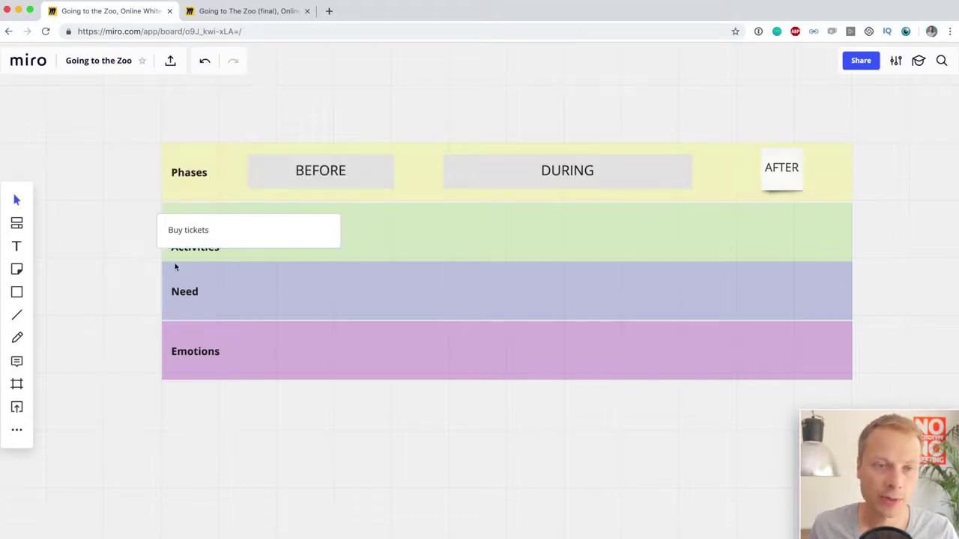
Step: Shrink the Buy tickets card to about half size and place it beneath the left part of the BEFORE rectangle
drag(178, 237, 257, 238)
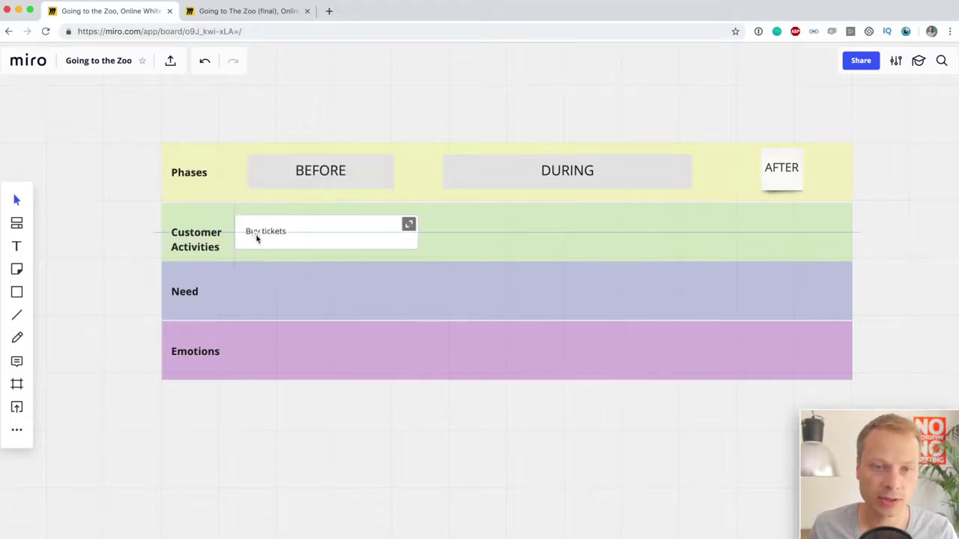
drag(418, 250, 323, 225)
click(259, 223)
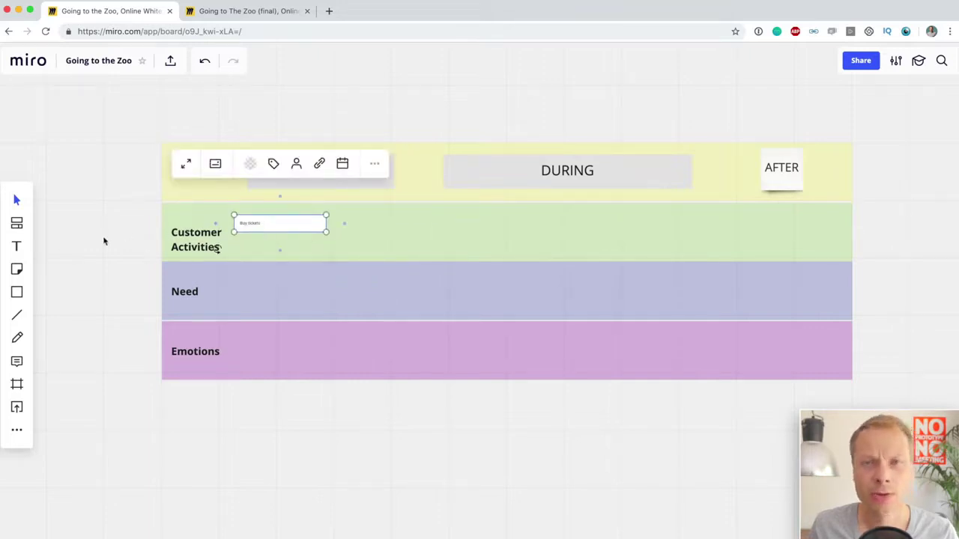
click(70, 267)
drag(252, 227, 264, 229)
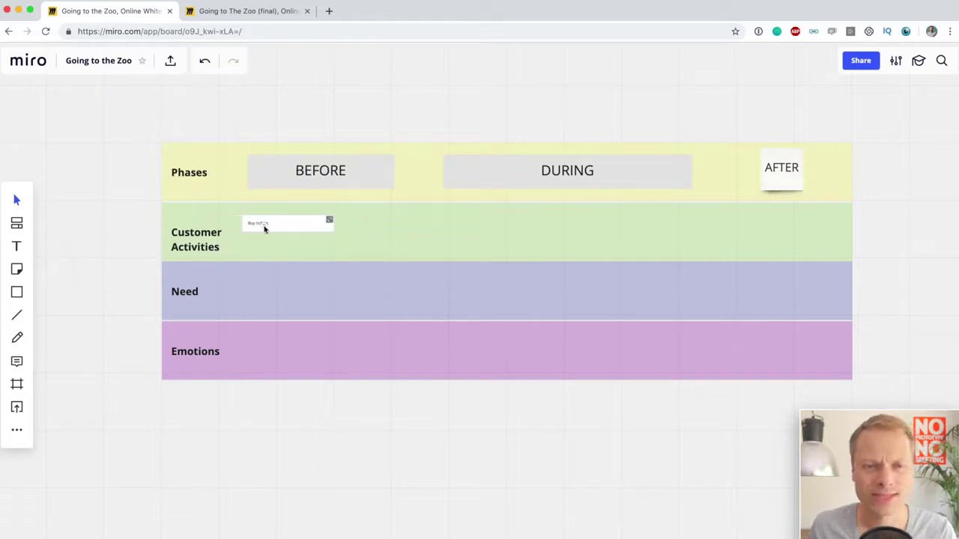
Step: Give the Buy tickets card a three-line description: "Here is our reseach data.", "Quotes from customers" and "Links to additional resources"
click(331, 222)
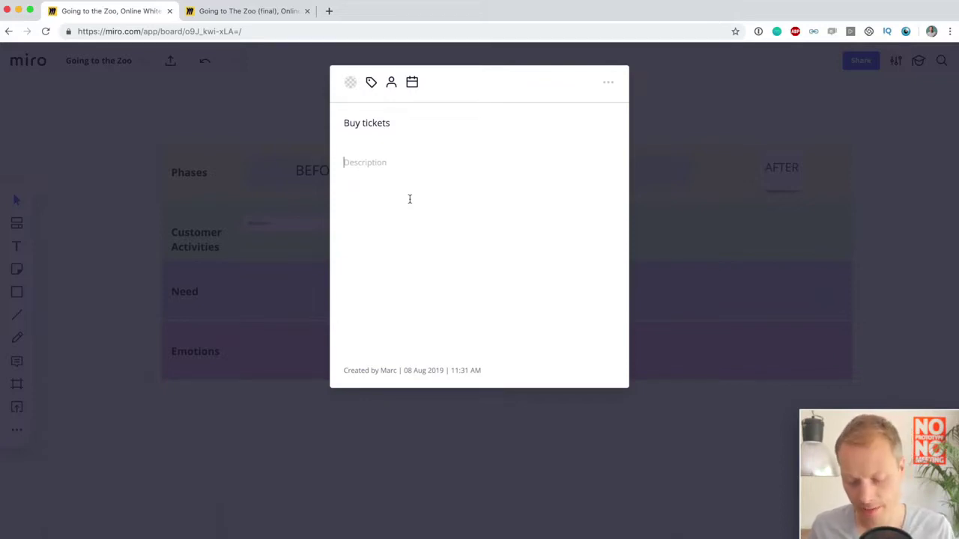
text(Here is ou)
text(r reser)
text(ch)
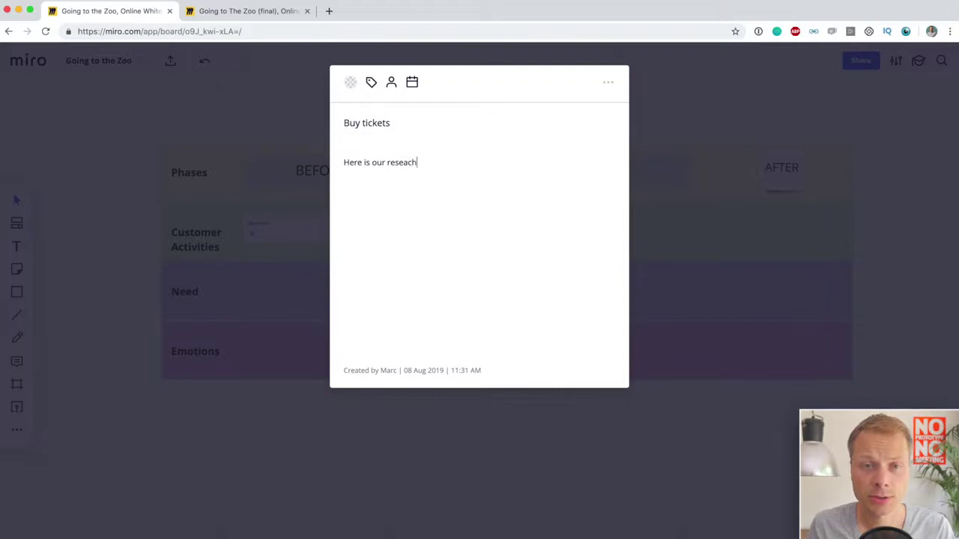
text( data.)
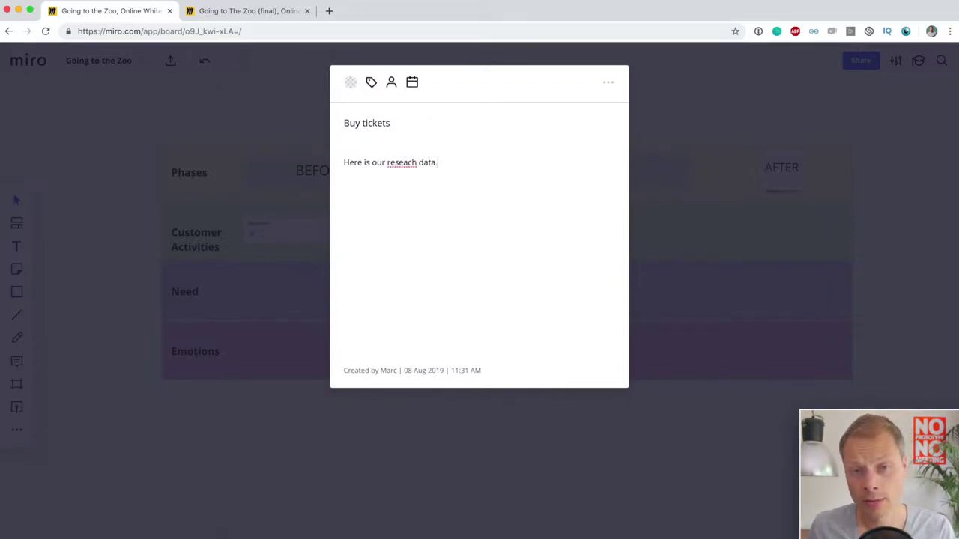
text(Quotes from customers)
key(Return)
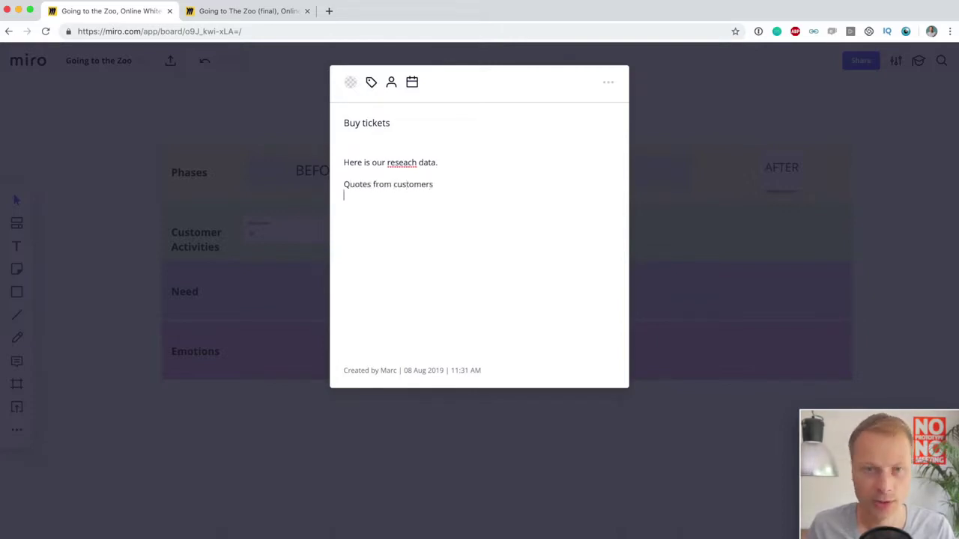
text(Links to )
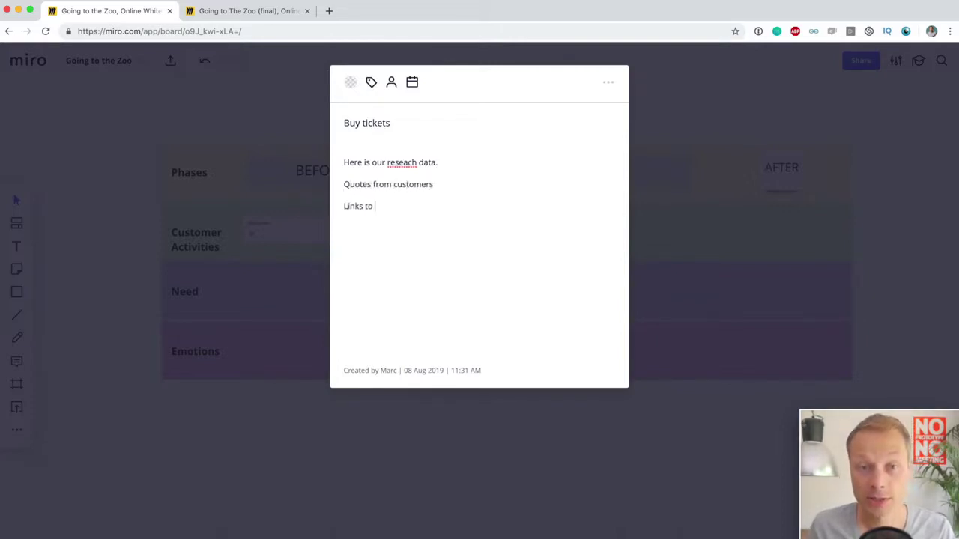
text(additional res)
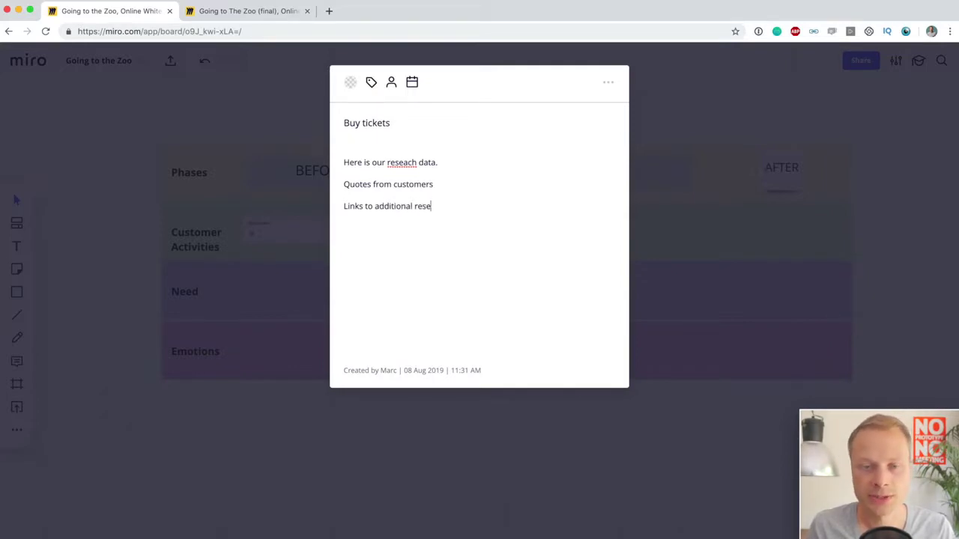
text(ourc)
key(BackSpace)
key(BackSpace)
key(BackSpace)
key(BackSpace)
key(BackSpace)
text(sournces)
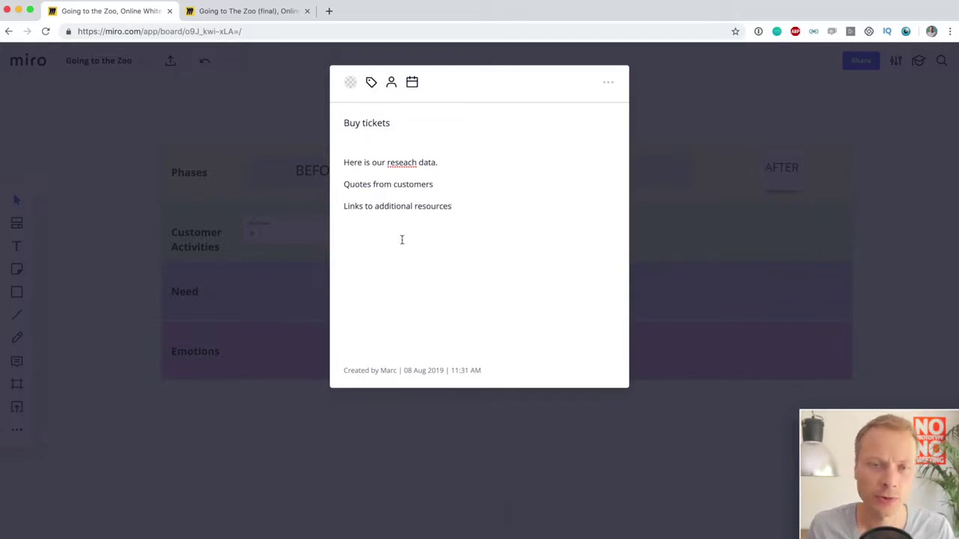
Step: Make the word "from" bold and the word "additional" italic in the card's description
double_click(382, 184)
key(super+b)
click(423, 184)
double_click(388, 208)
key(super+i)
click(424, 221)
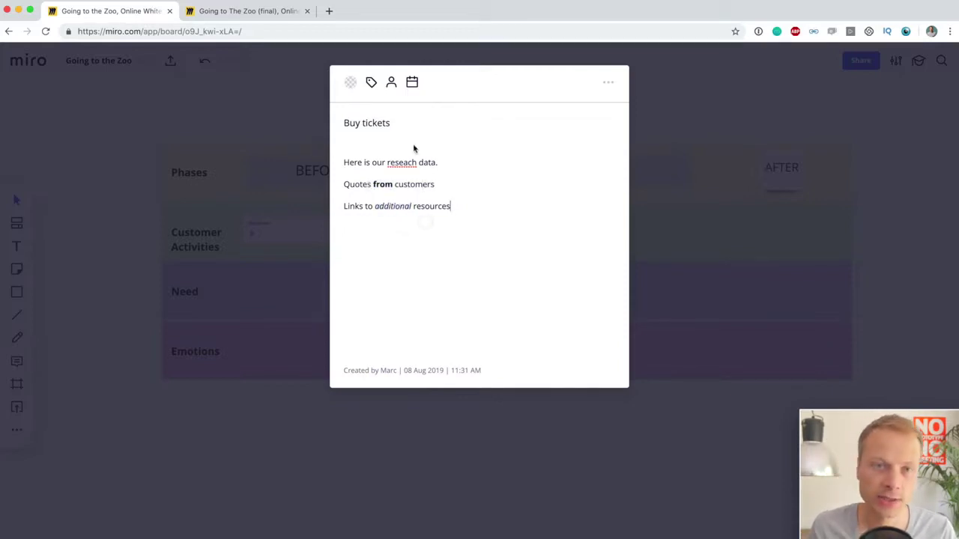
Step: Set the Buy tickets card's colour to red and close its details
click(349, 84)
click(357, 141)
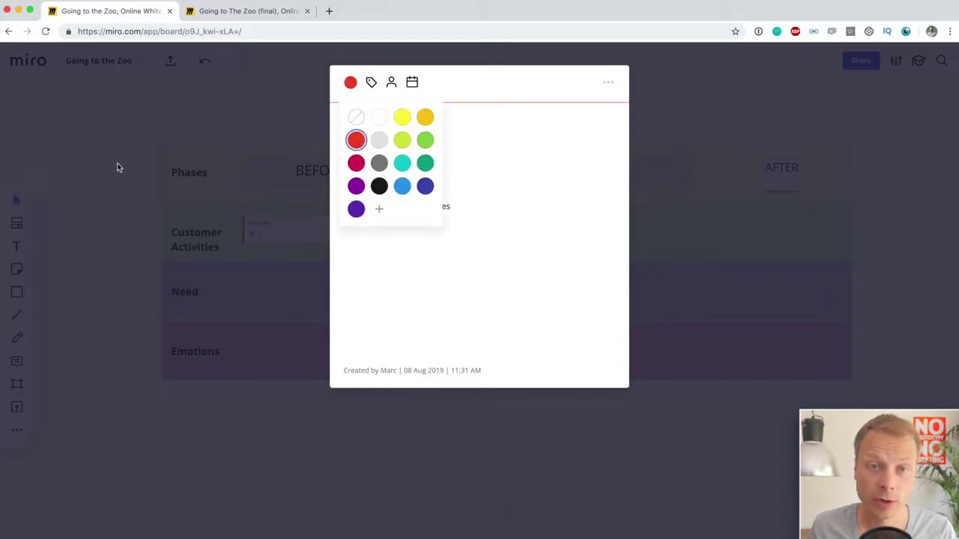
click(120, 202)
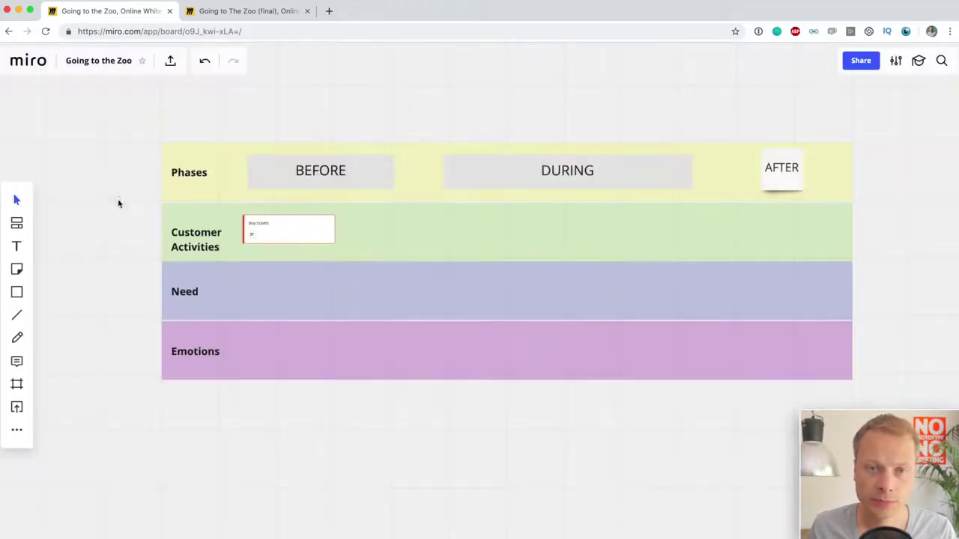
Step: Resize the Buy tickets card to a slightly narrower shape with larger text, and reopen its details
click(289, 225)
drag(296, 236, 334, 242)
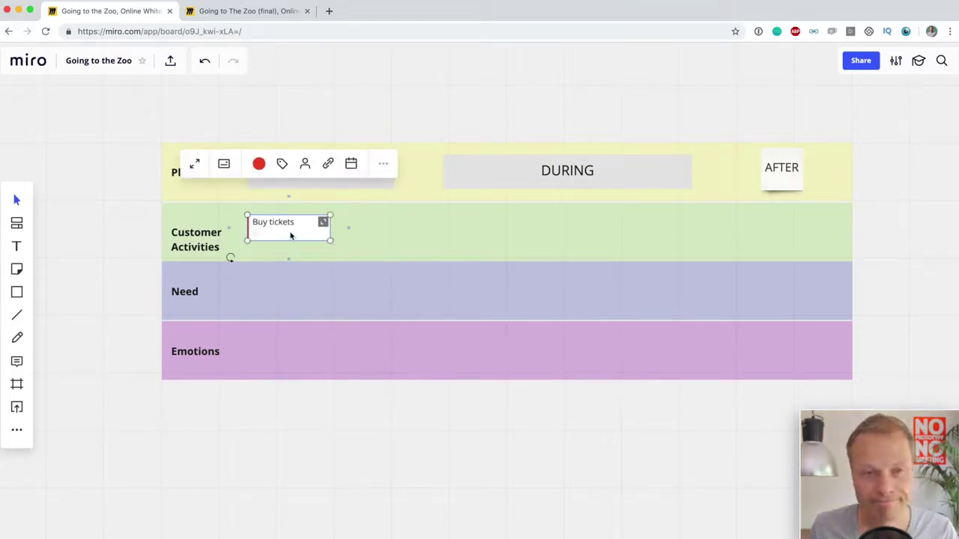
click(153, 229)
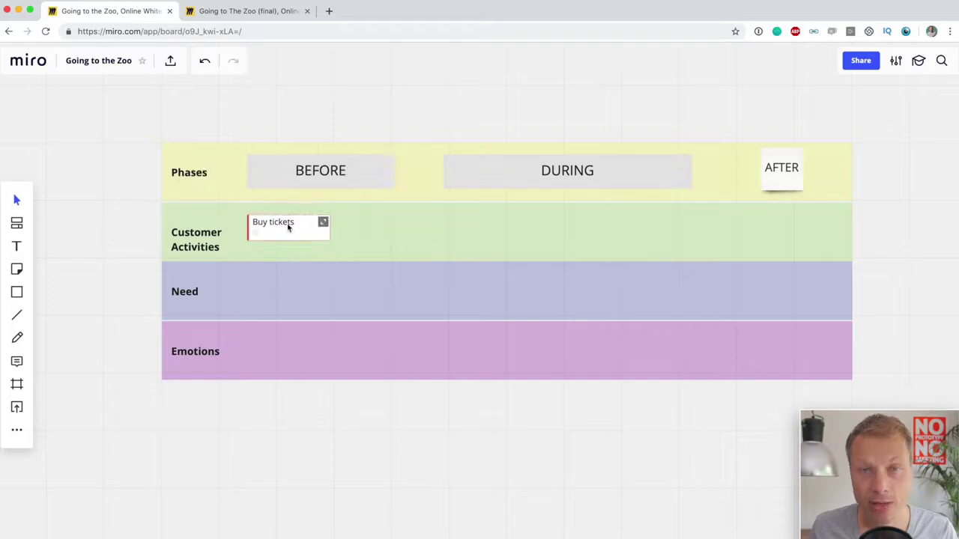
click(323, 222)
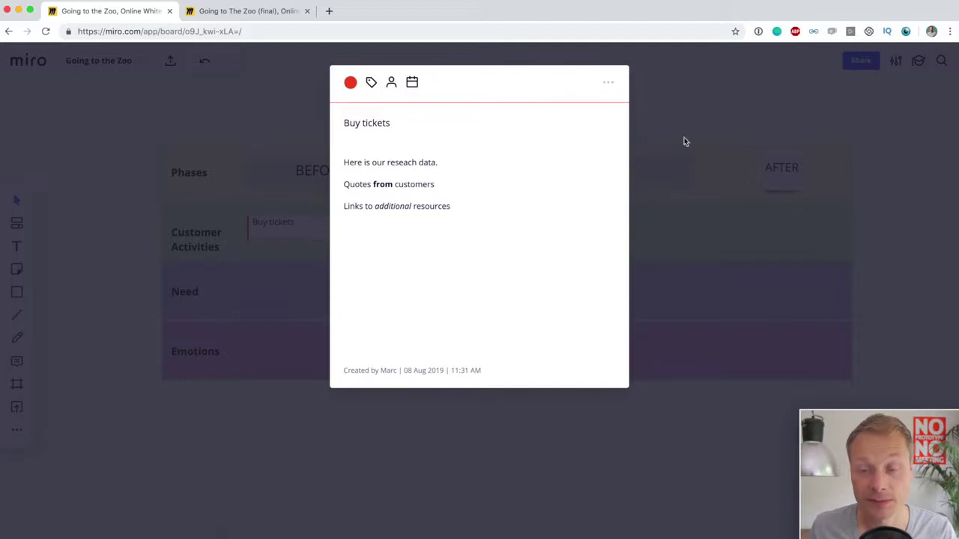
Step: Close the card details, duplicate the Buy tickets card beside the original, and title the copy "Park your car"
click(730, 186)
drag(294, 230, 368, 229)
double_click(367, 230)
triple_click(382, 223)
text(Find)
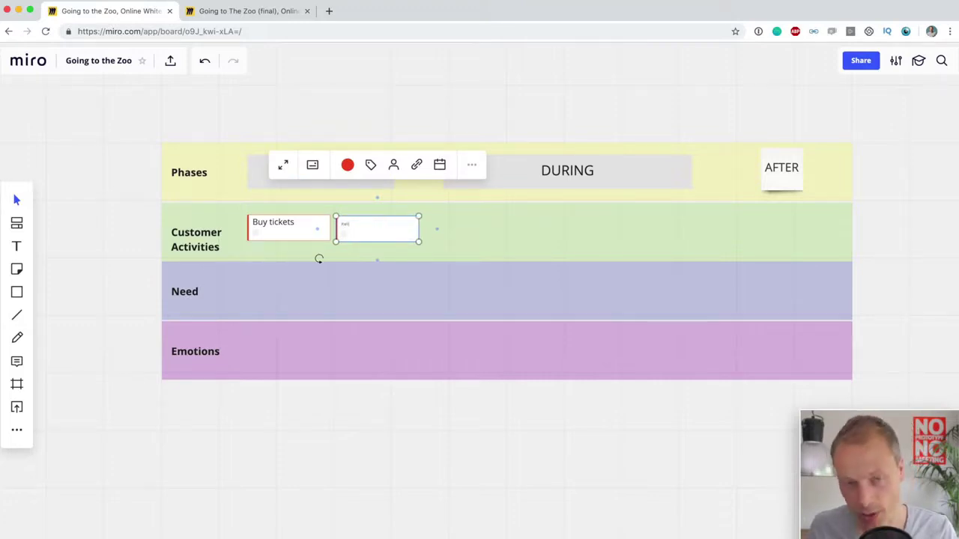
text( par)
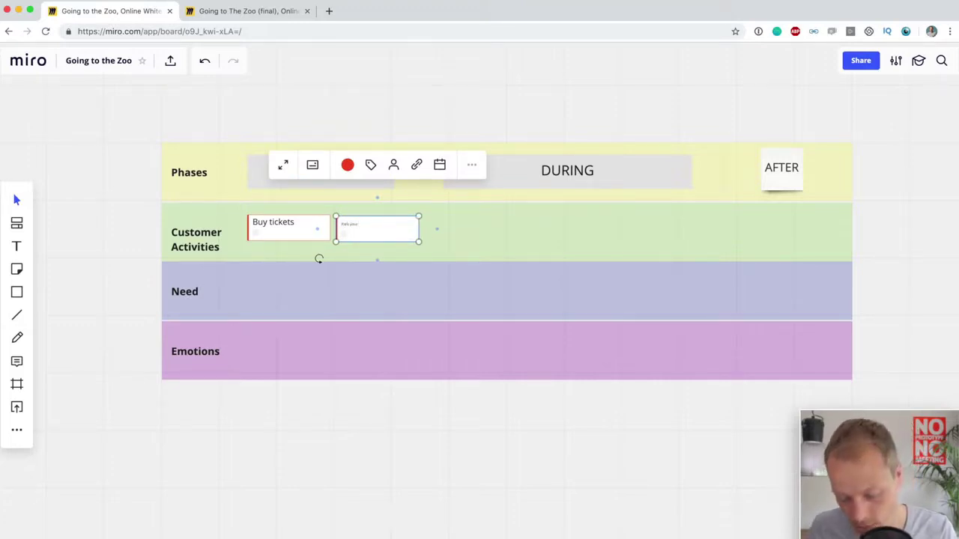
text( car)
click(374, 88)
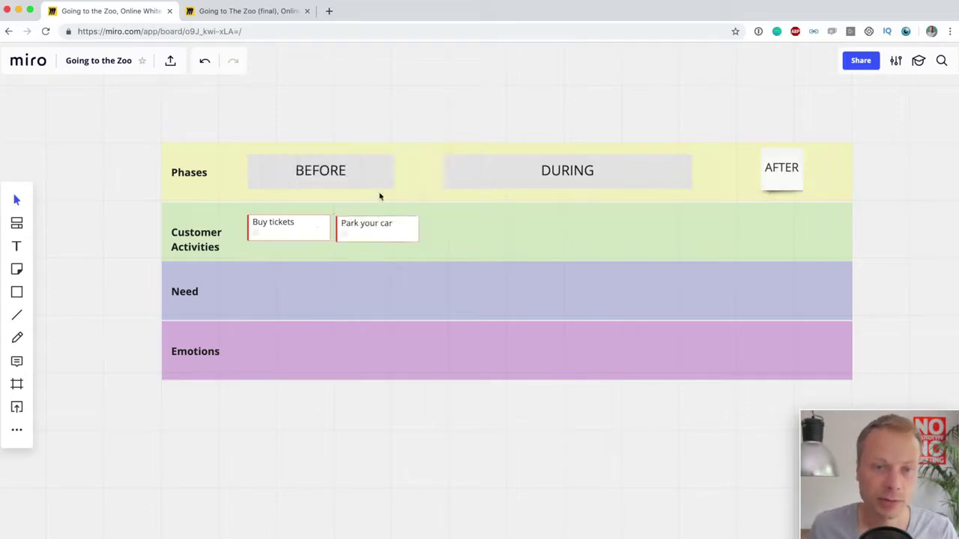
Step: Widen the BEFORE phase label to span both activity cards, and align the Park your car card with the Buy tickets card
click(384, 169)
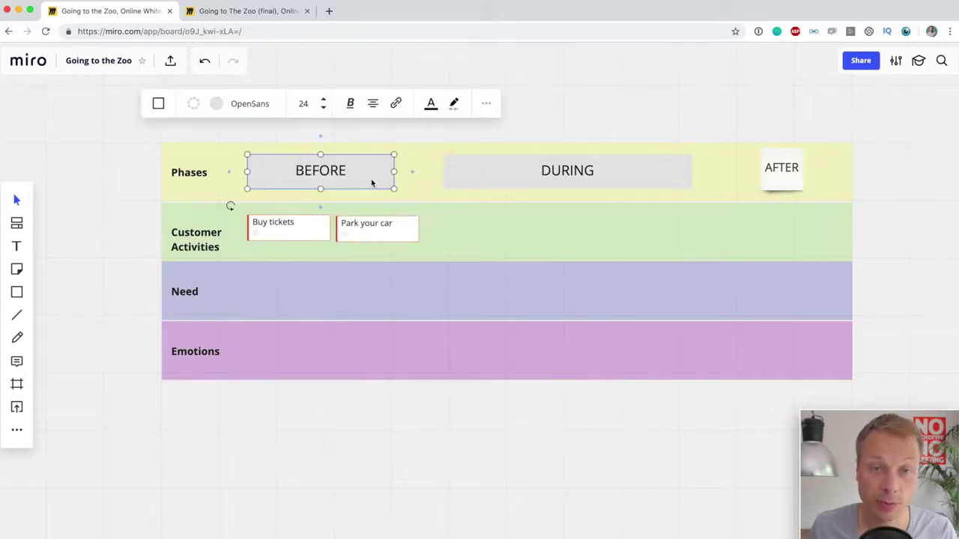
drag(394, 171, 418, 170)
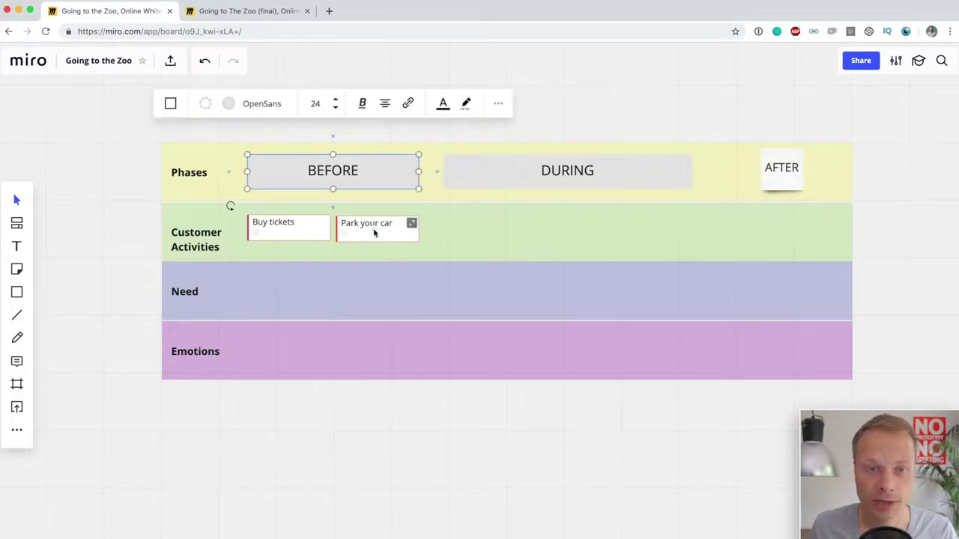
key(Escape)
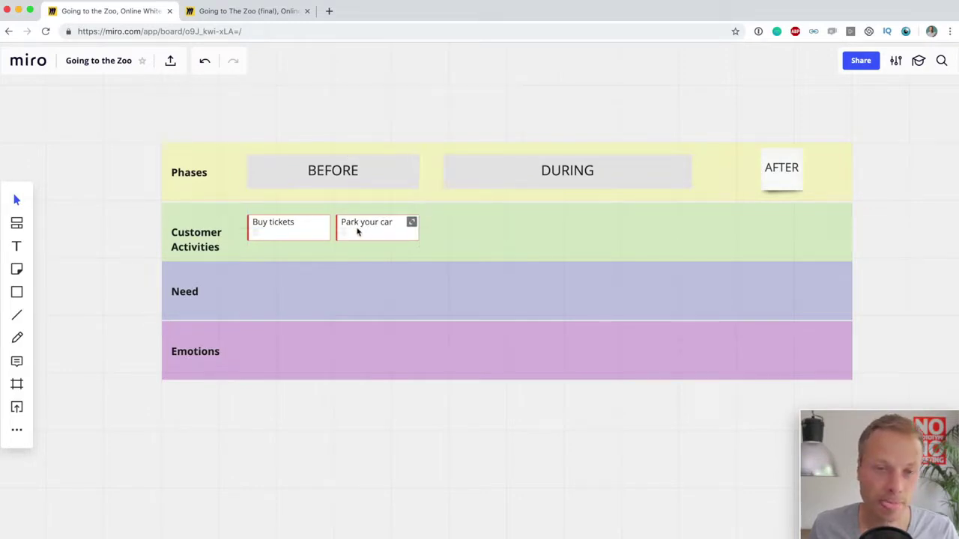
Step: Review the research description in the Park your car card's details, and close them
click(410, 222)
click(142, 211)
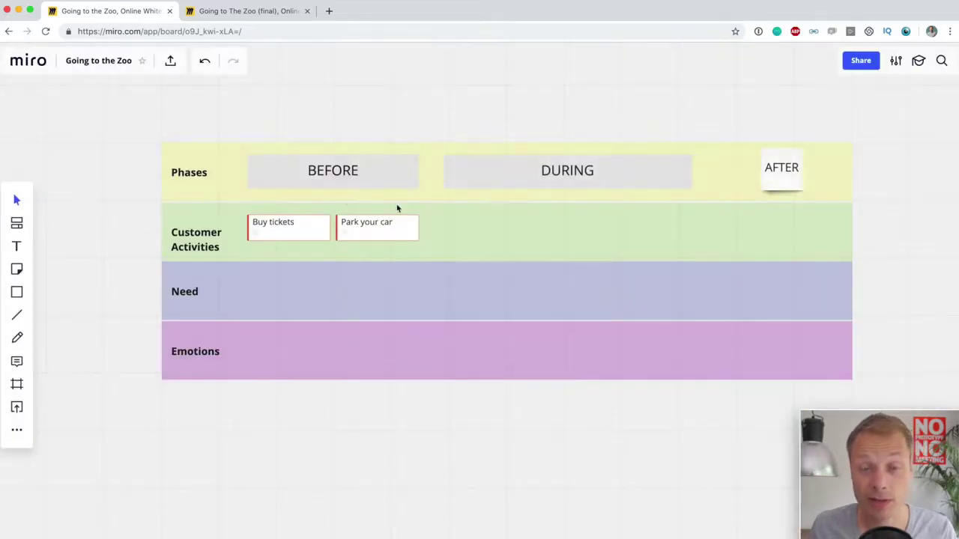
click(411, 224)
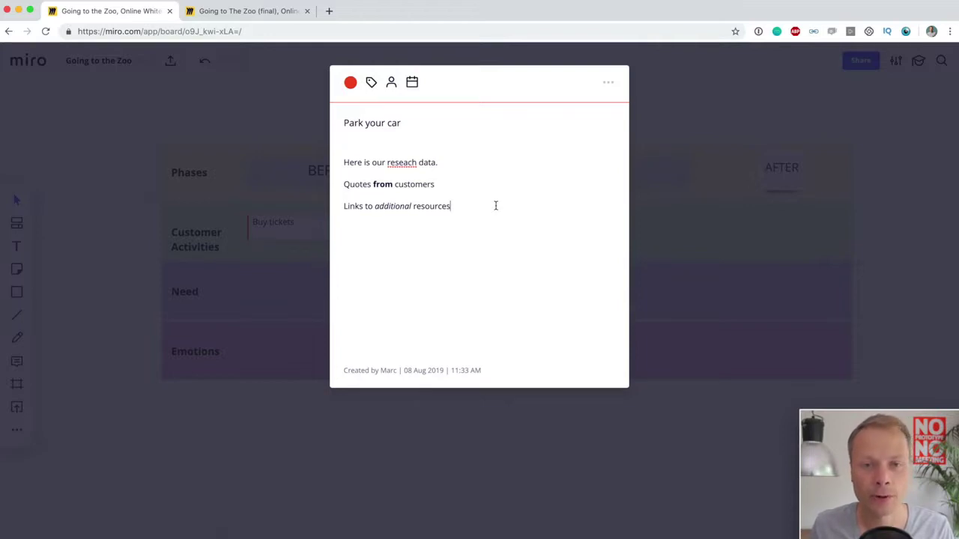
click(495, 205)
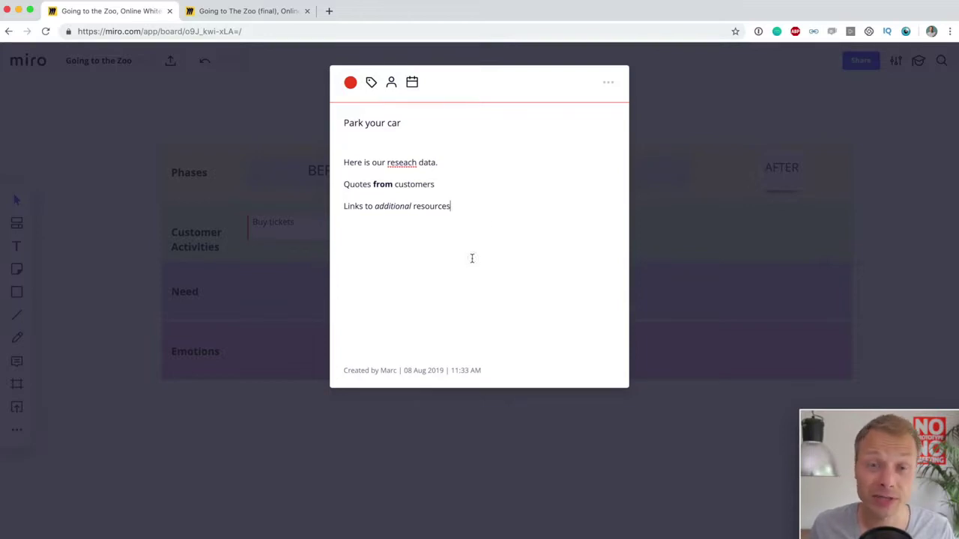
click(608, 85)
click(531, 175)
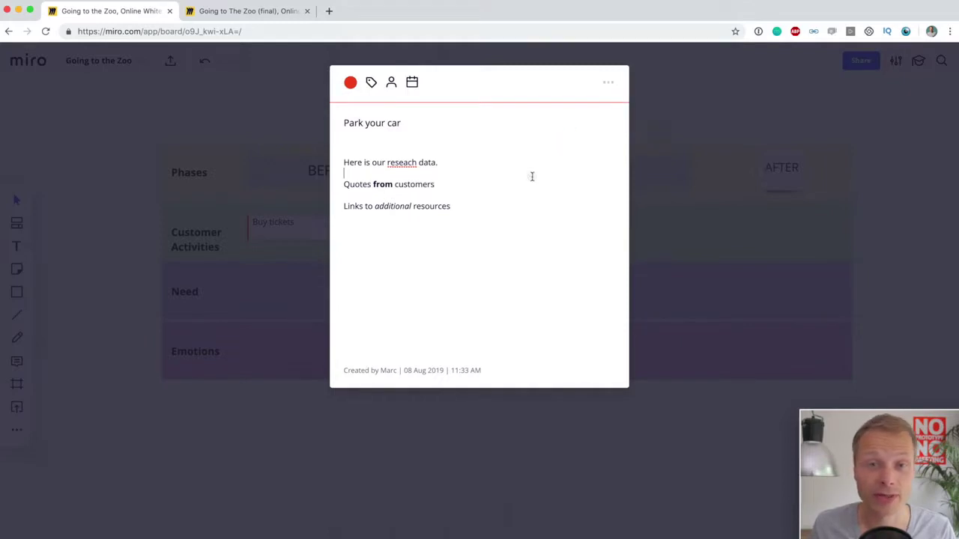
click(207, 201)
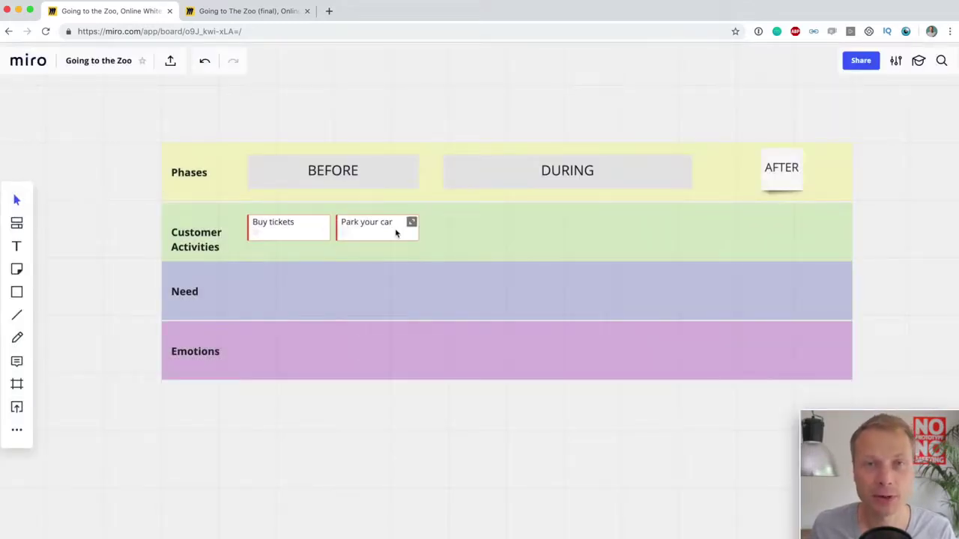
click(344, 189)
click(787, 176)
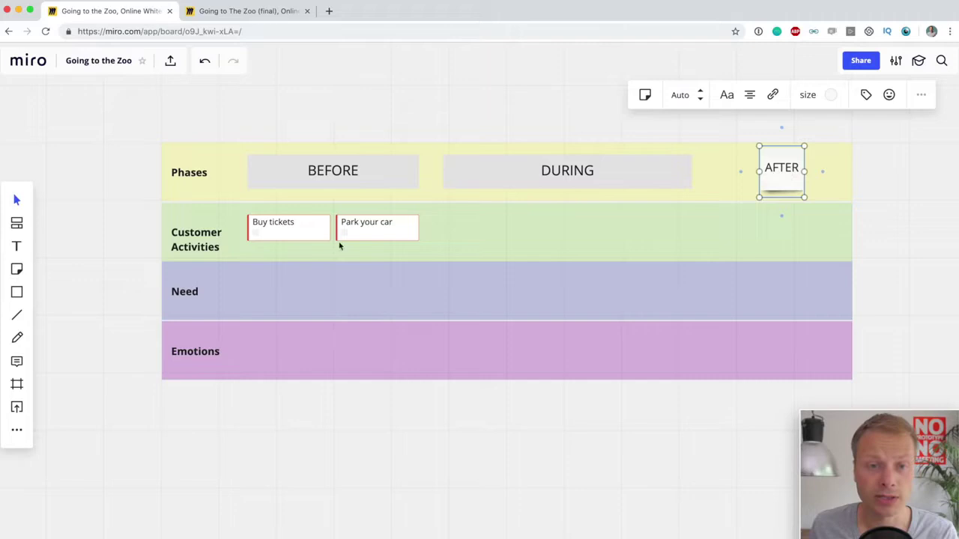
click(314, 240)
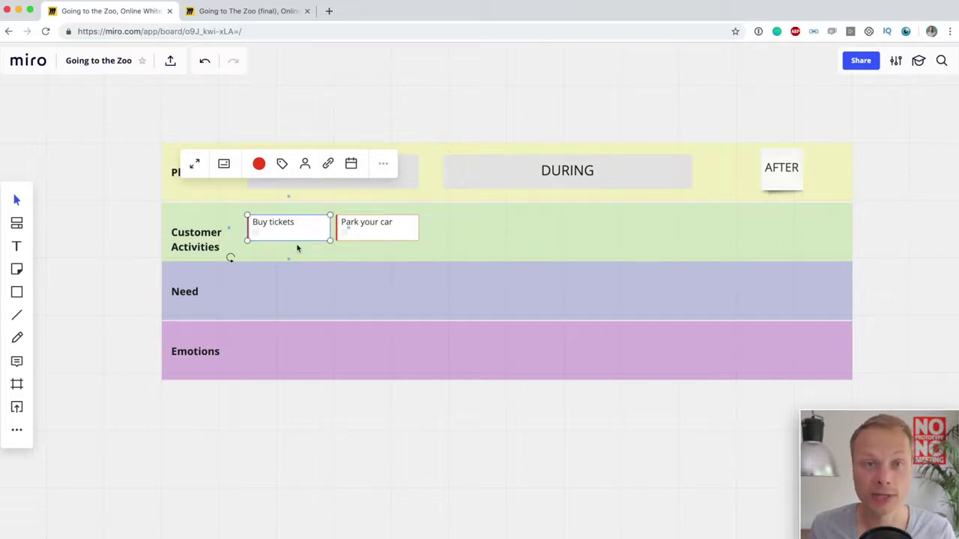
click(555, 300)
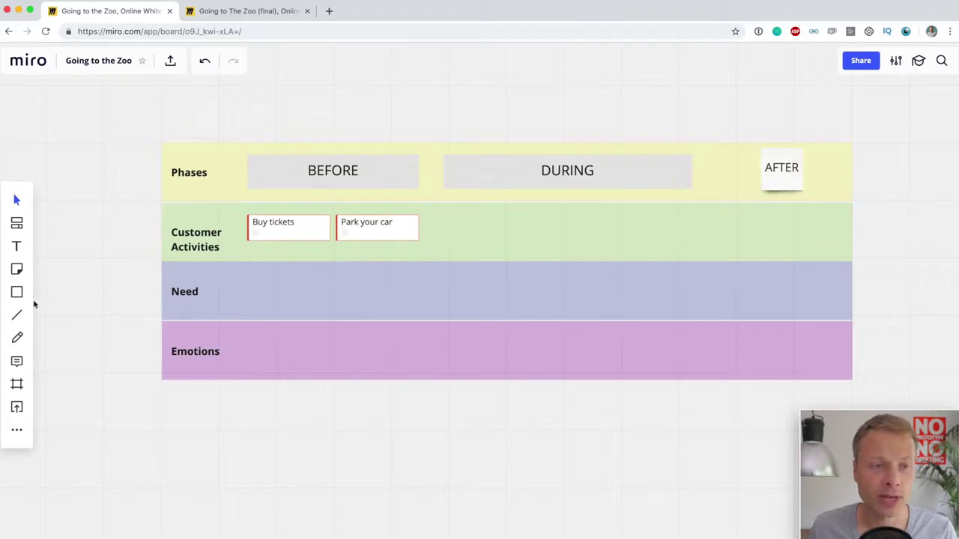
Step: Add a new card over the Need lane with the text "Clear navigation"
click(16, 431)
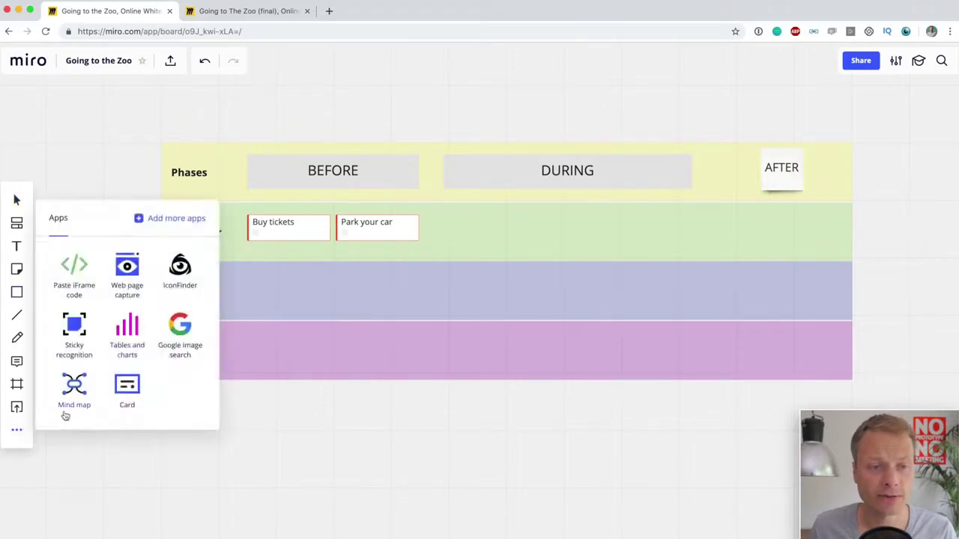
click(133, 382)
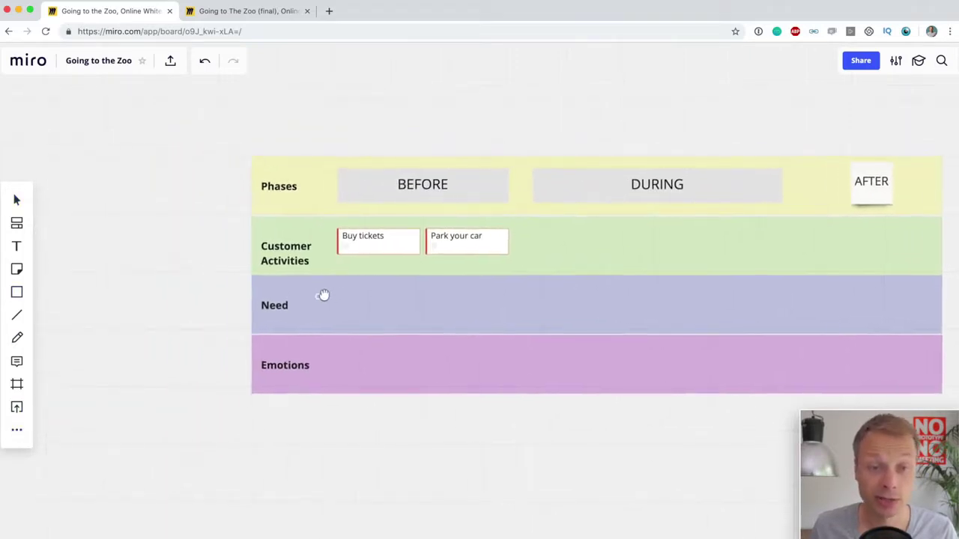
click(242, 280)
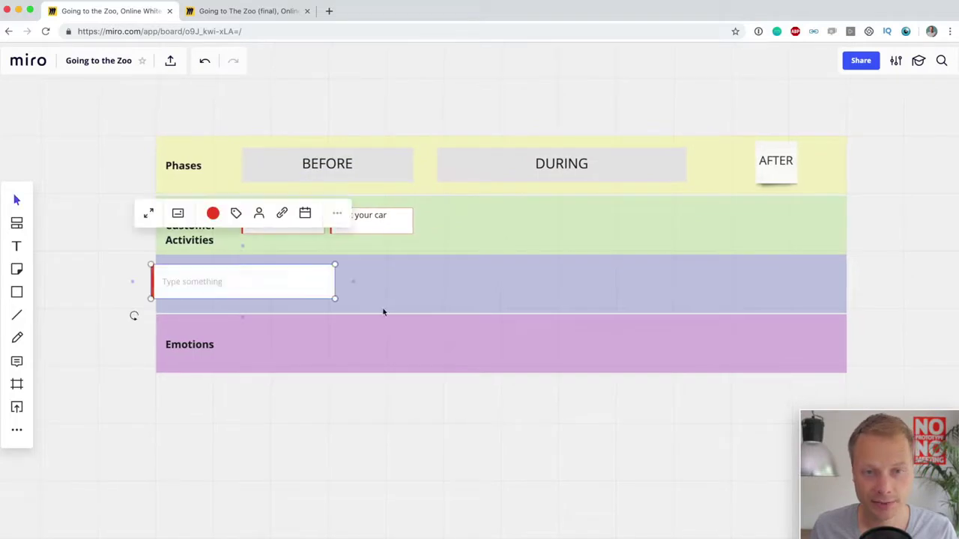
text(Cla)
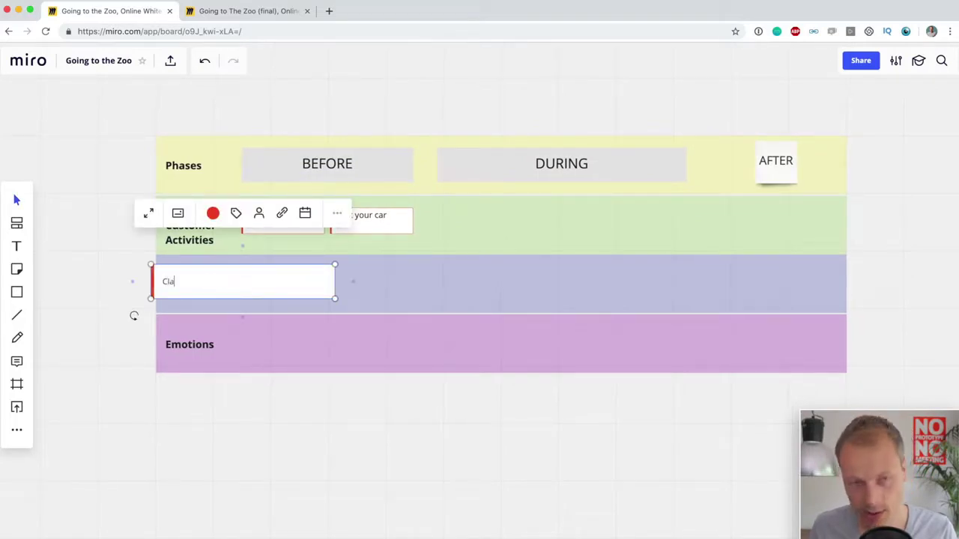
text(rear navigation)
click(415, 481)
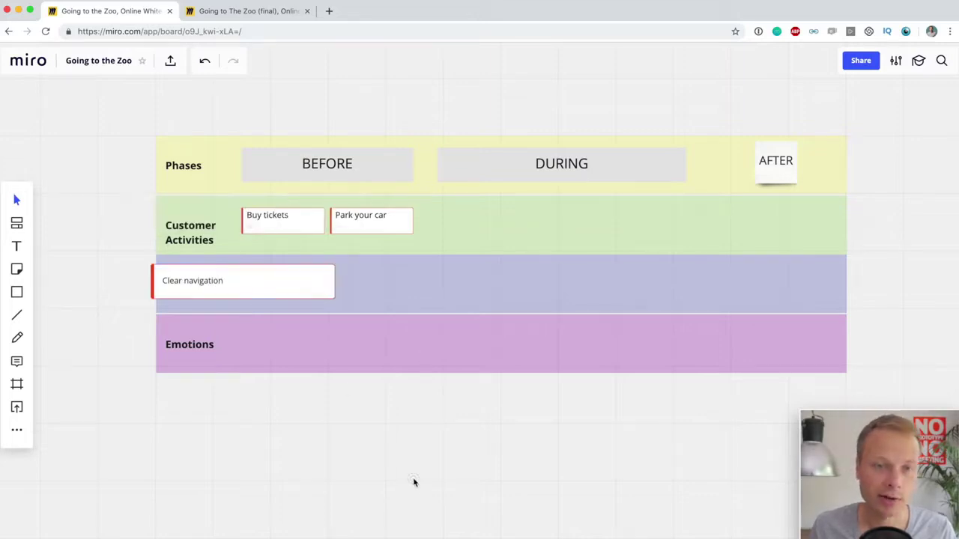
Step: Place the Clear navigation card in the Need lane below Park your car, and shrink it to the same width as that card
drag(230, 266, 379, 295)
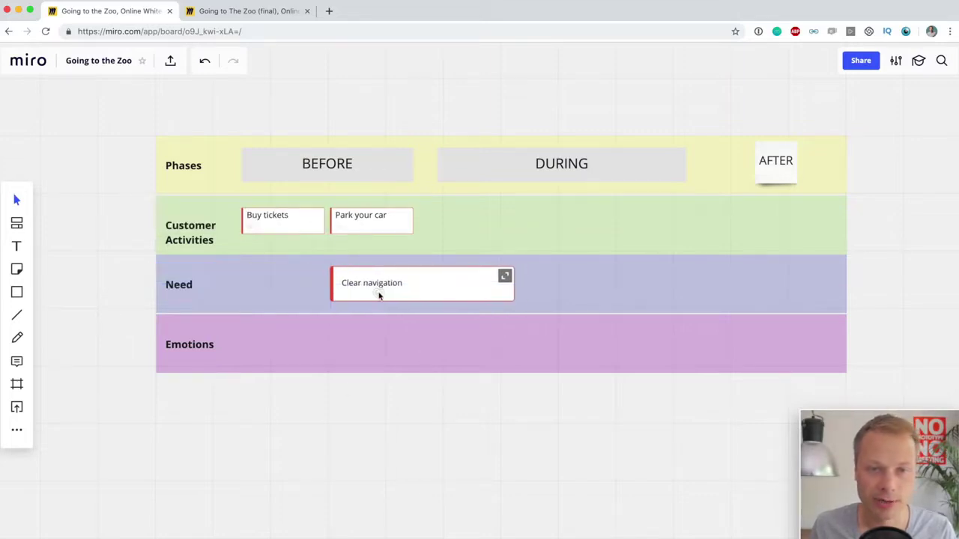
click(513, 304)
drag(511, 300, 370, 286)
click(323, 422)
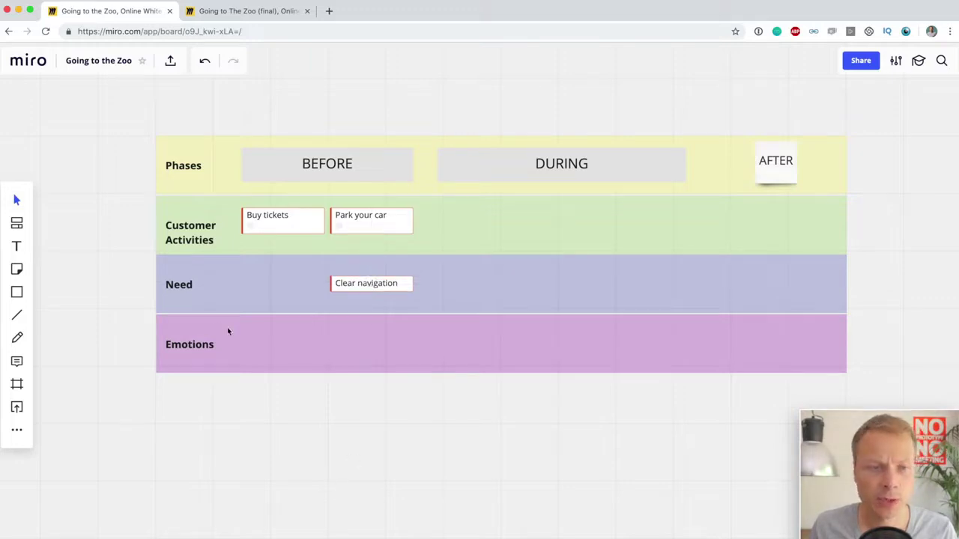
Step: Try a freehand wavy blue emotion curve across the Emotions lane with the pen, and undo it
scroll(276, 343, down, 3)
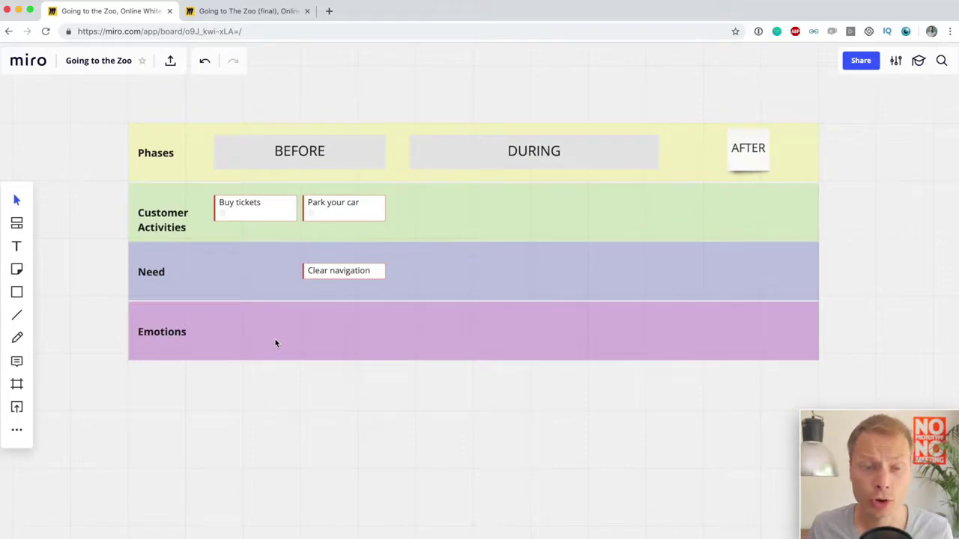
click(18, 317)
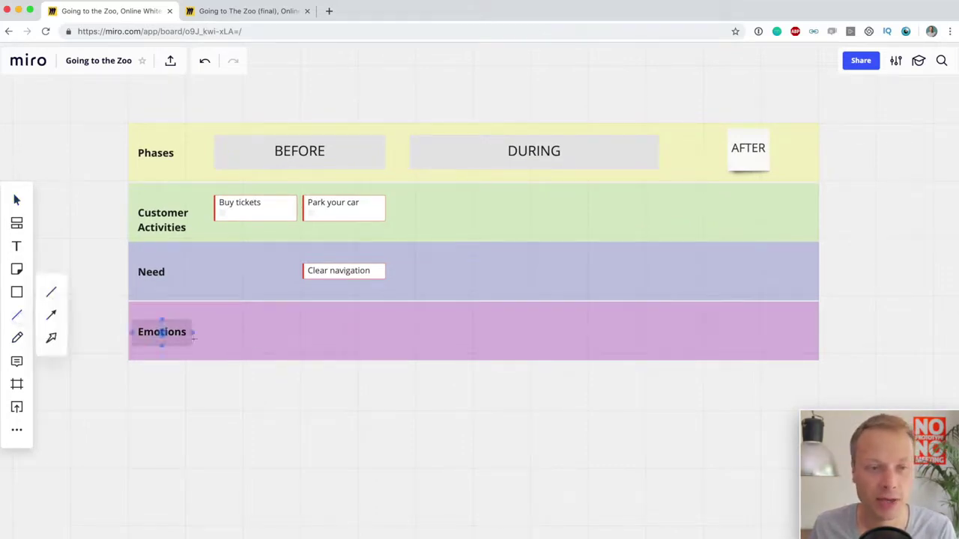
click(53, 296)
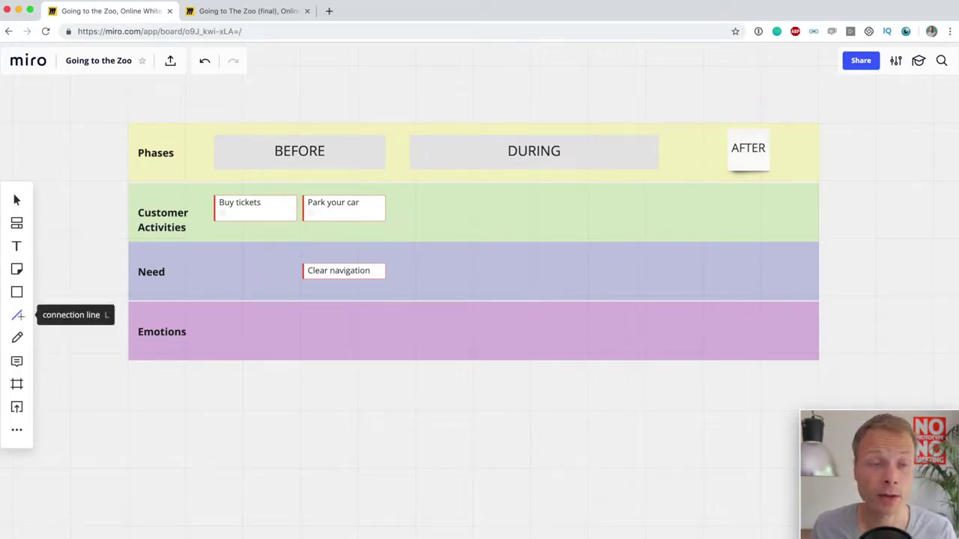
click(18, 337)
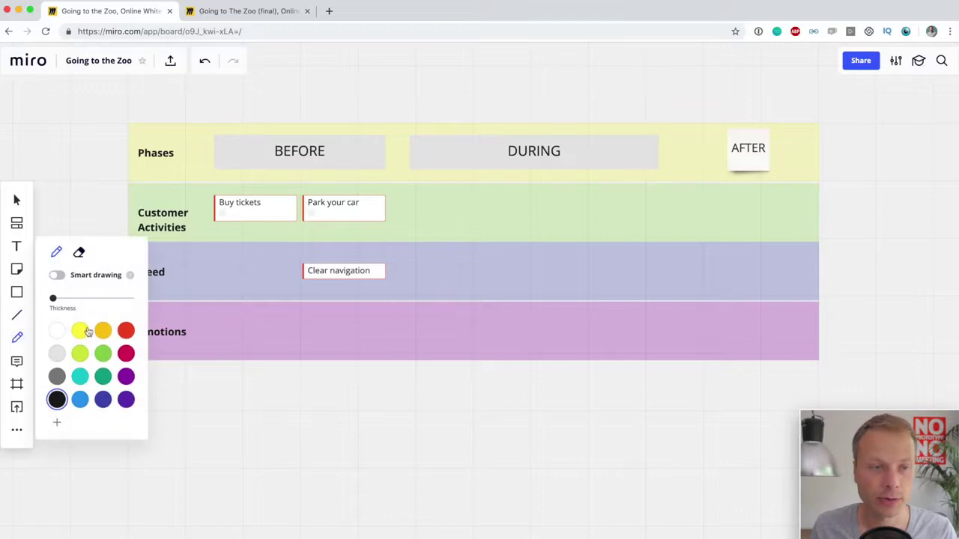
click(80, 401)
mouse_move(218, 323)
mouse_down()
mouse_move(460, 334)
mouse_move(550, 324)
mouse_up()
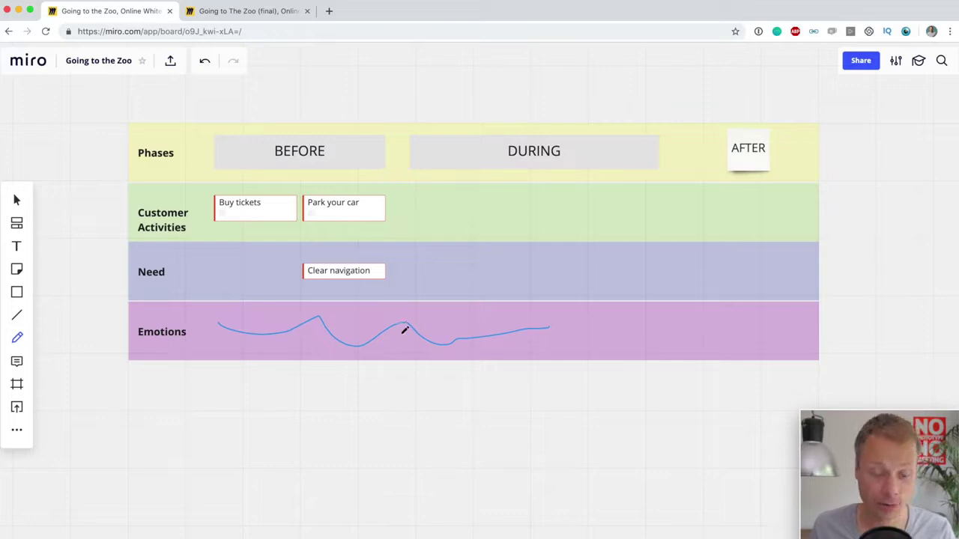
key(super+z)
Step: Draw a short vertical axis line just after the Emotions label, spanning most of the lane's height
click(16, 315)
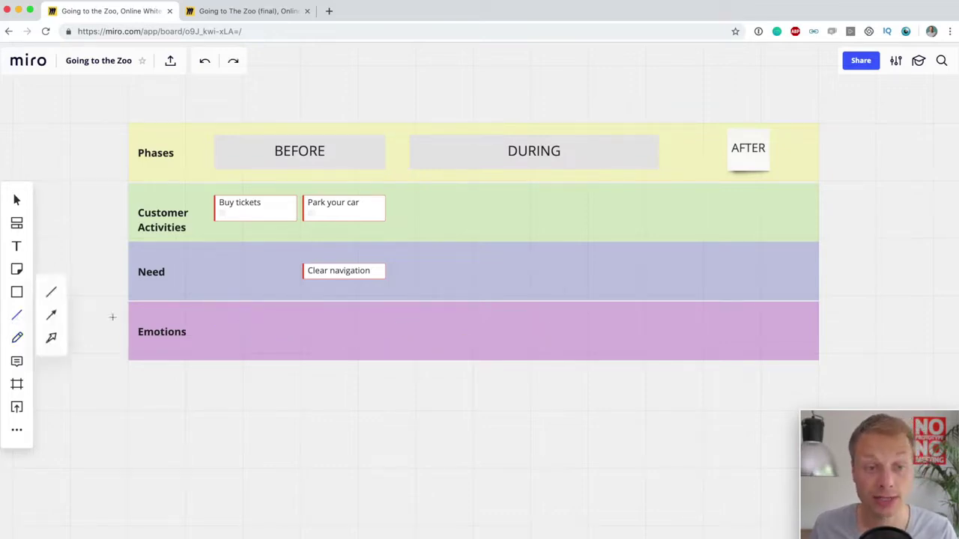
click(46, 297)
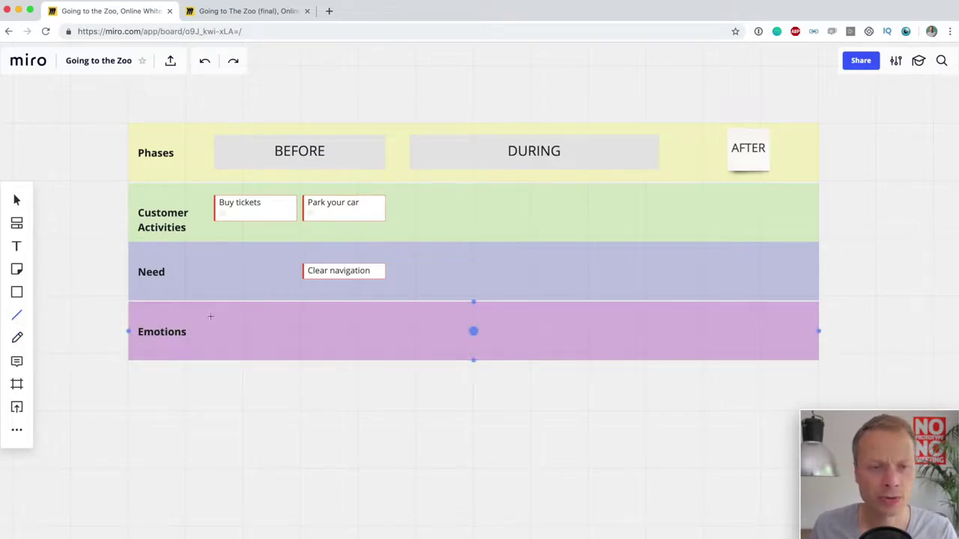
drag(206, 315, 206, 348)
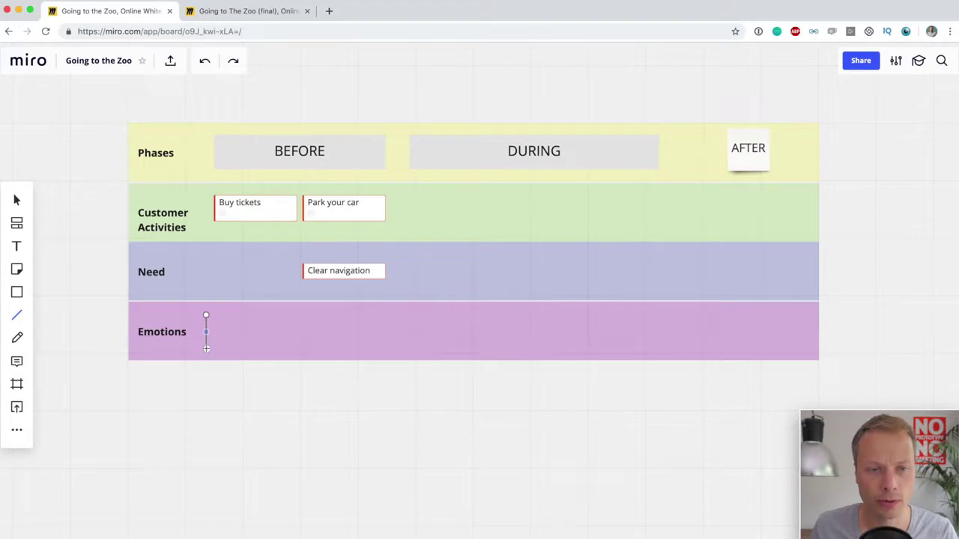
click(218, 334)
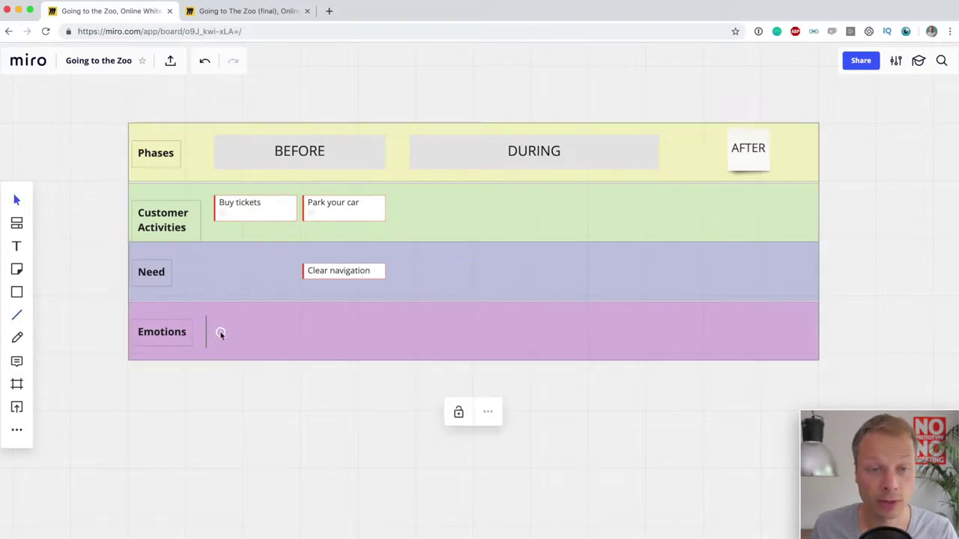
click(208, 335)
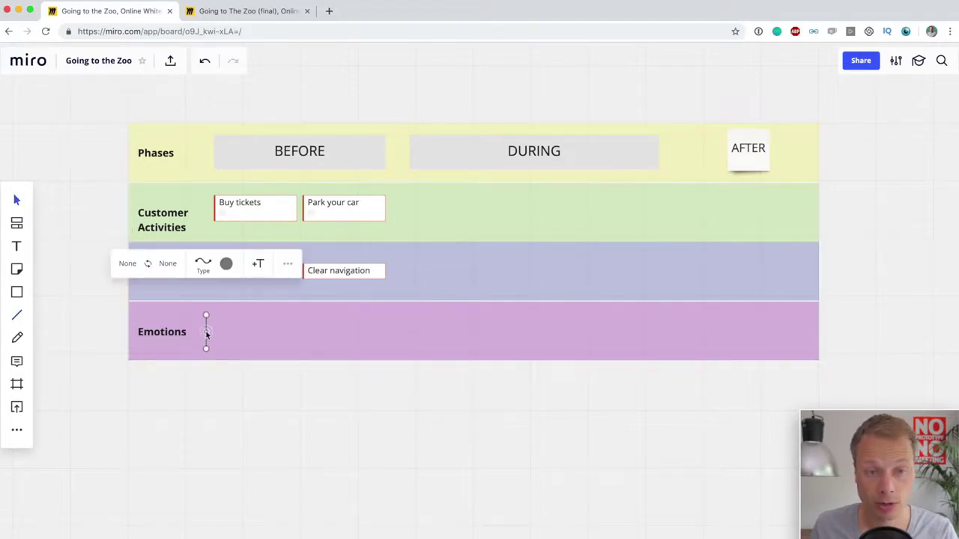
click(210, 332)
click(207, 329)
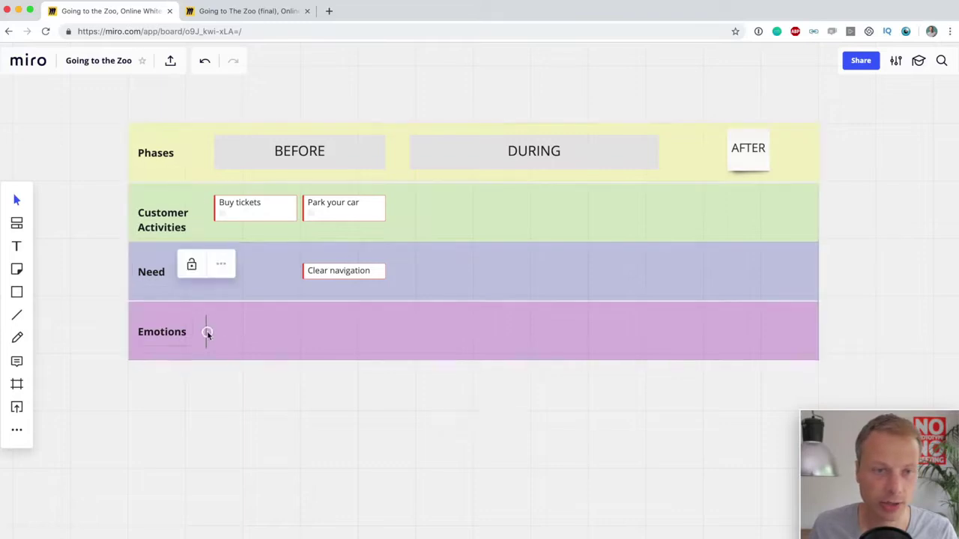
Step: Draw a horizontal axis line through the middle of the Emotions lane, from the vertical line to near the lane's far end
click(16, 315)
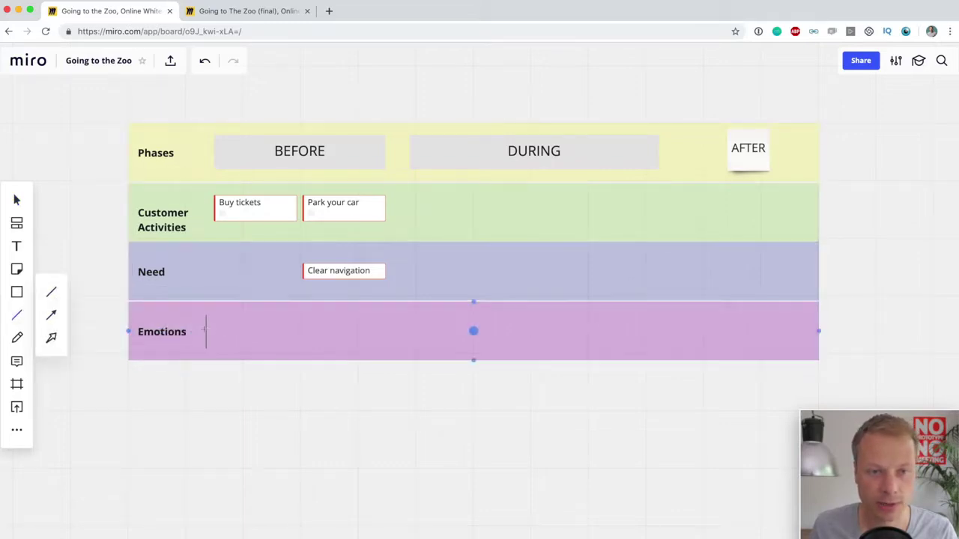
mouse_move(209, 331)
mouse_down()
mouse_move(788, 314)
mouse_move(794, 332)
mouse_up()
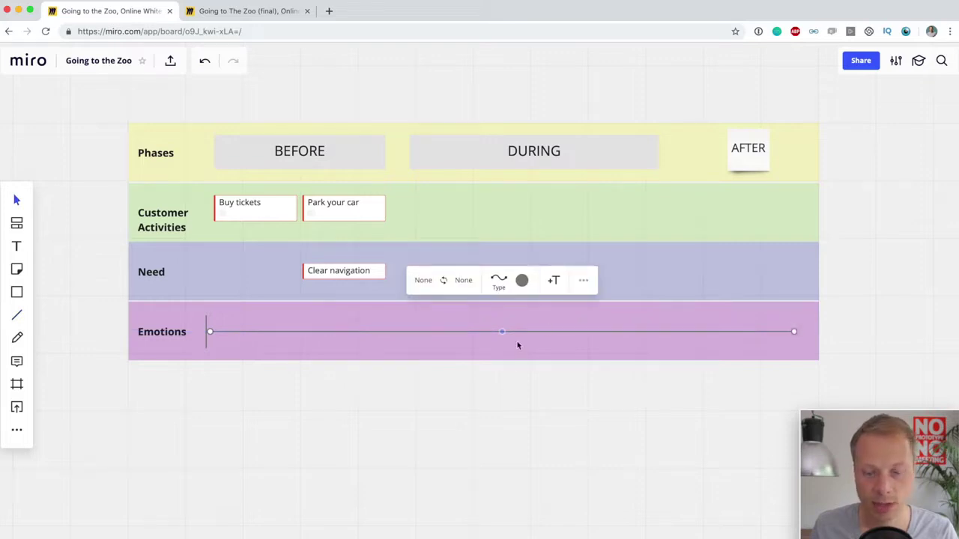
click(302, 429)
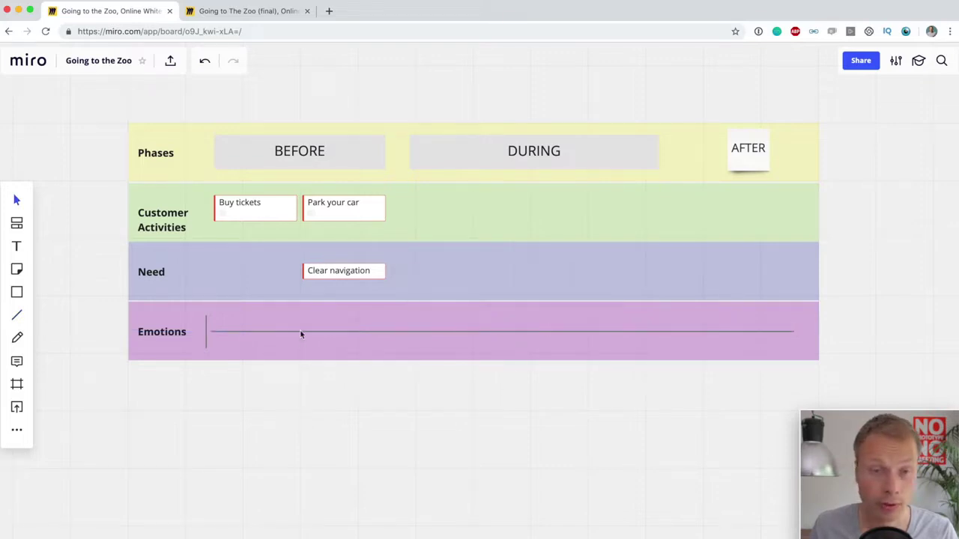
Step: Extend the start of the horizontal axis line to meet the vertical axis line, and lock it
click(292, 332)
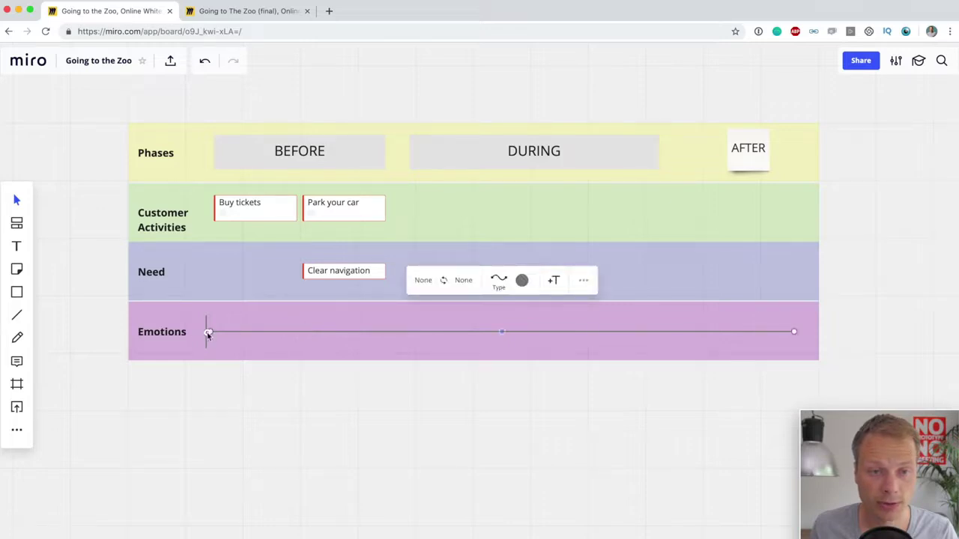
drag(209, 333, 204, 332)
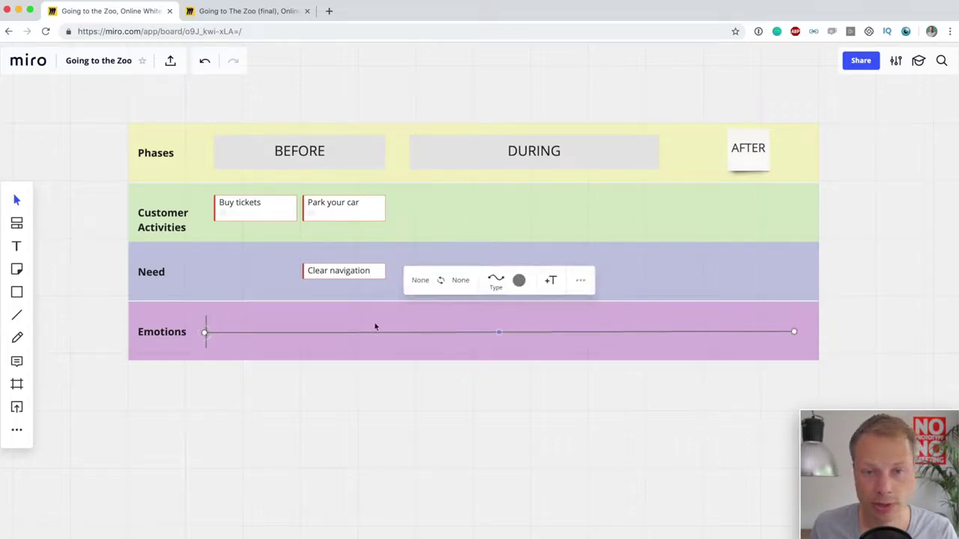
key(super+shift+l)
click(328, 406)
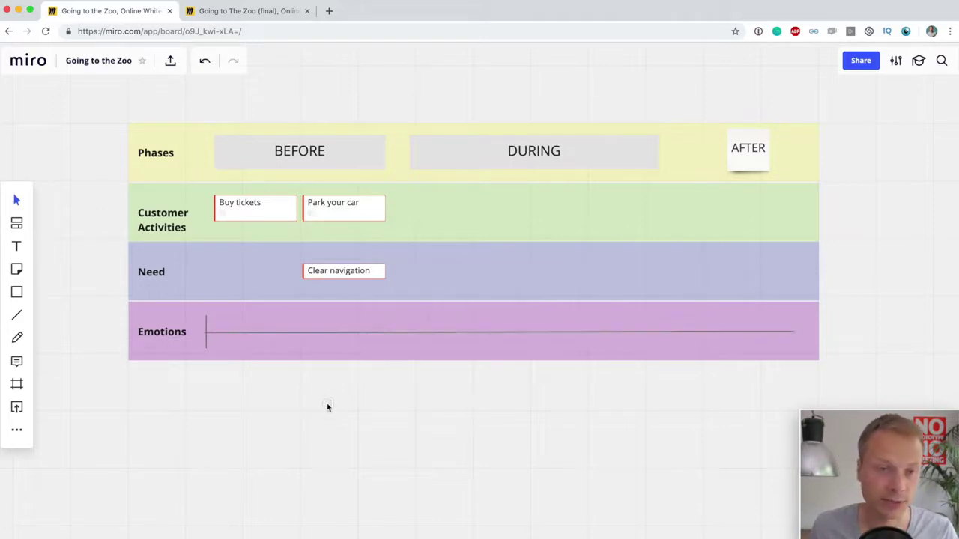
click(248, 328)
click(243, 332)
click(261, 370)
drag(178, 328, 361, 439)
drag(345, 422, 130, 307)
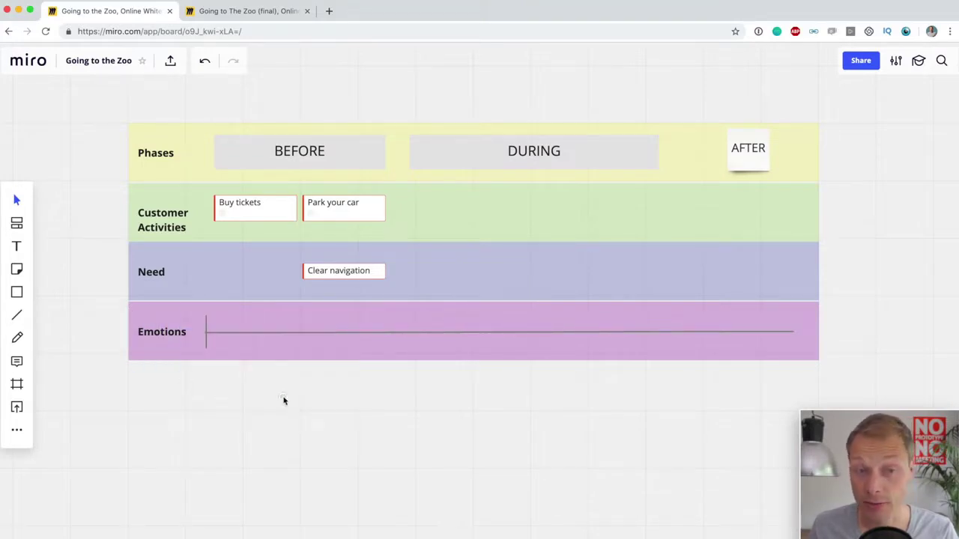
Step: Draw a plain line just above the horizontal axis, spanning nearly its full length in the Emotions lane
click(15, 314)
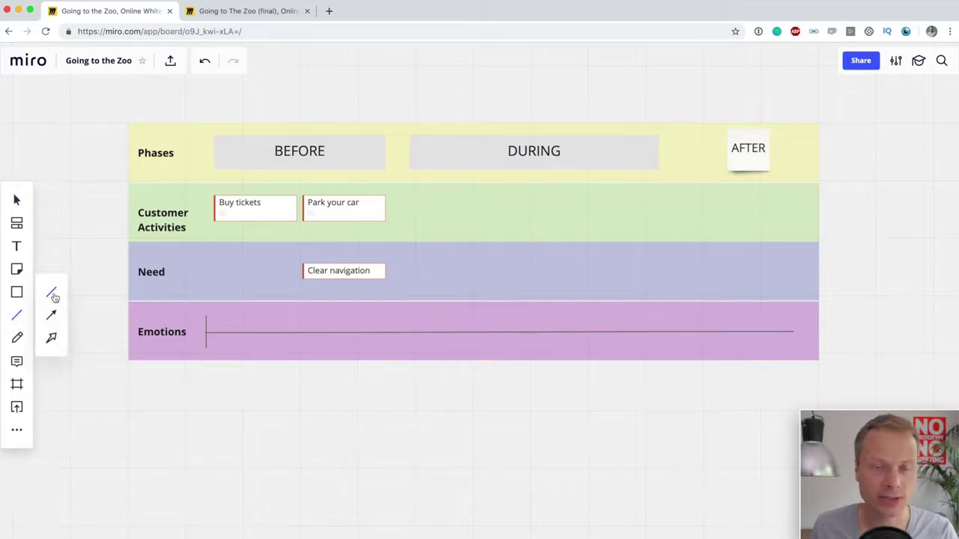
click(54, 296)
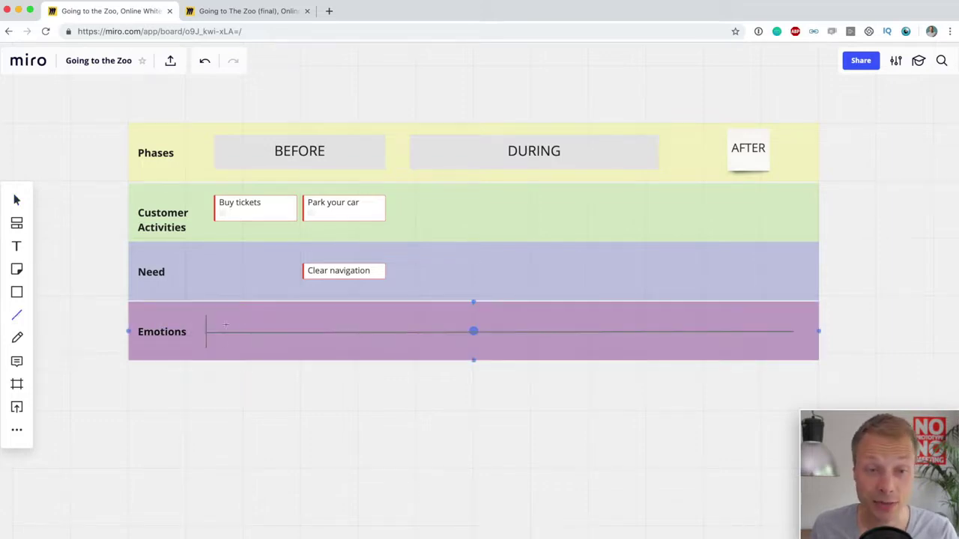
mouse_move(211, 324)
mouse_down()
mouse_move(719, 313)
mouse_move(789, 321)
mouse_up()
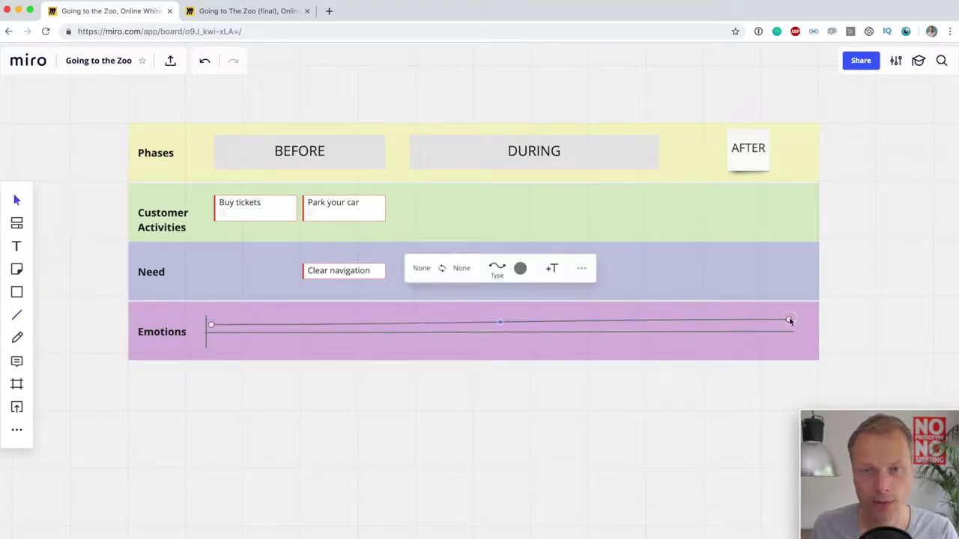
Step: Colour the new emotion line red and make it slightly thicker
click(520, 269)
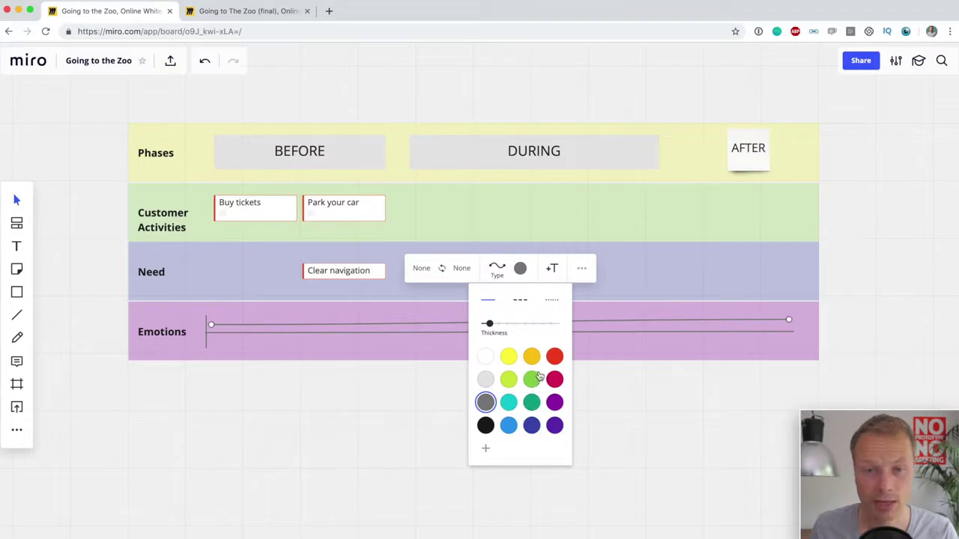
click(554, 357)
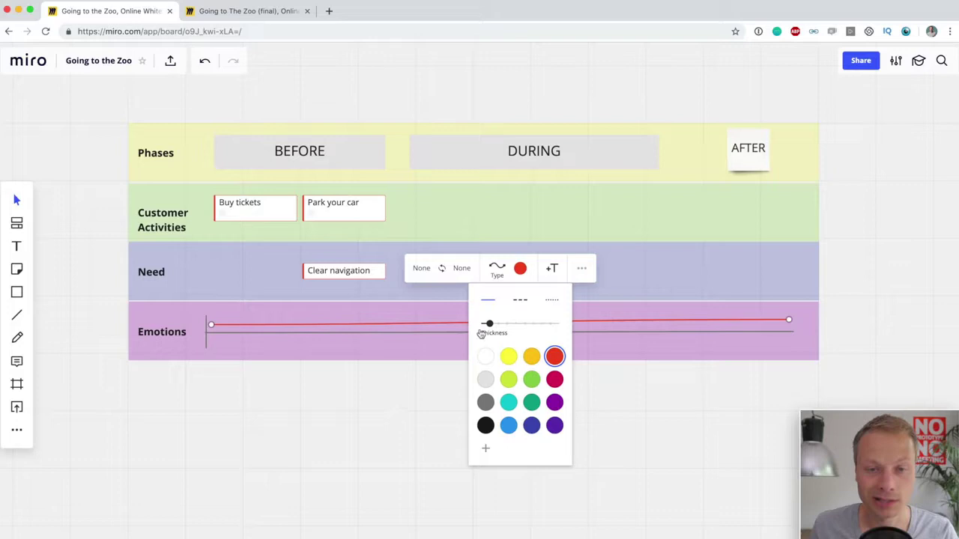
drag(490, 324, 497, 326)
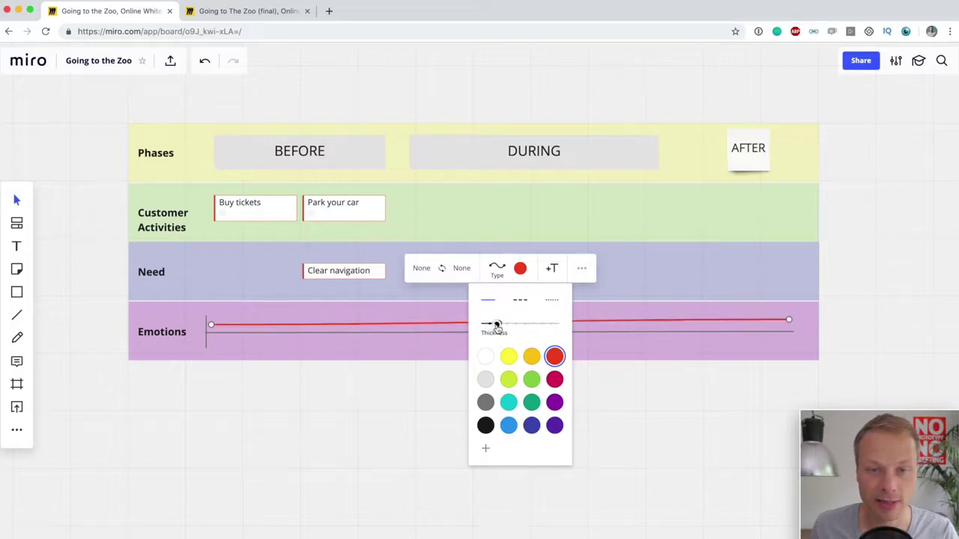
click(382, 412)
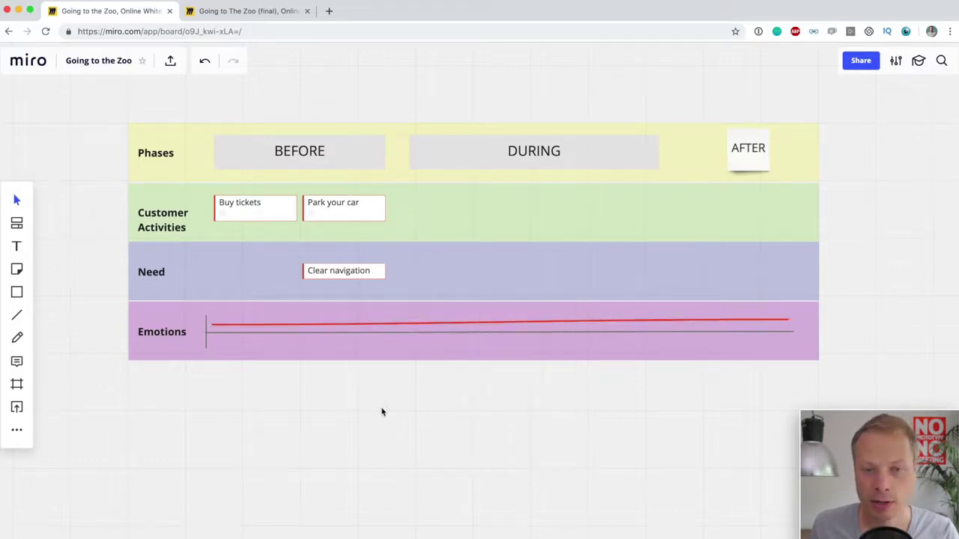
Step: Move both ends of the red line onto the start and end of the horizontal axis
click(288, 321)
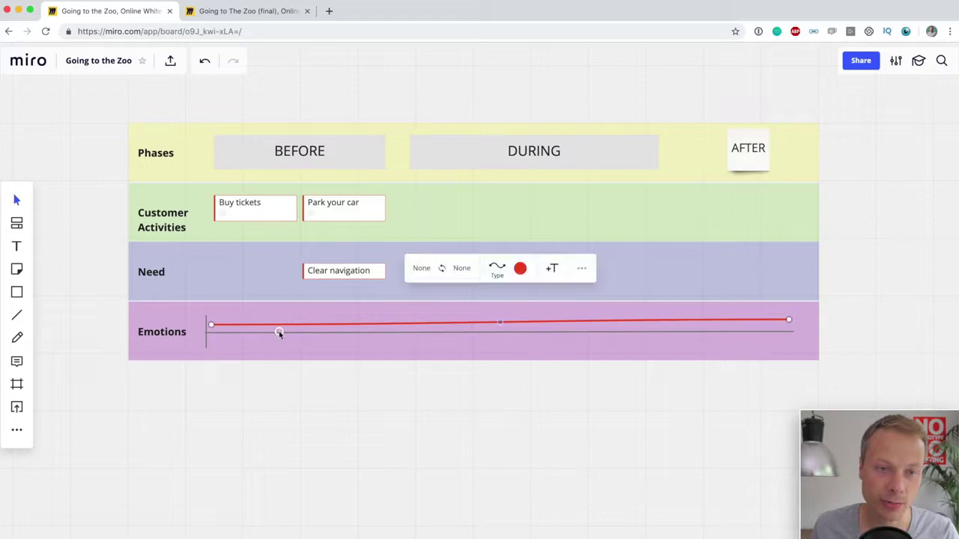
drag(212, 328, 206, 332)
drag(789, 321, 792, 330)
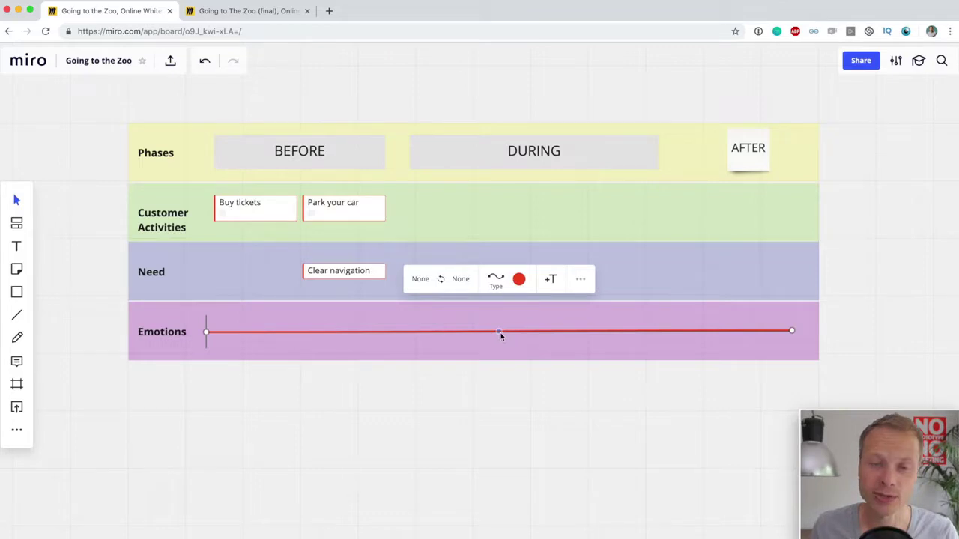
Step: Bend the red line into a wave around the axis: two small peaks under BEFORE, a high peak under DURING, with dips following each peak
drag(500, 333, 252, 324)
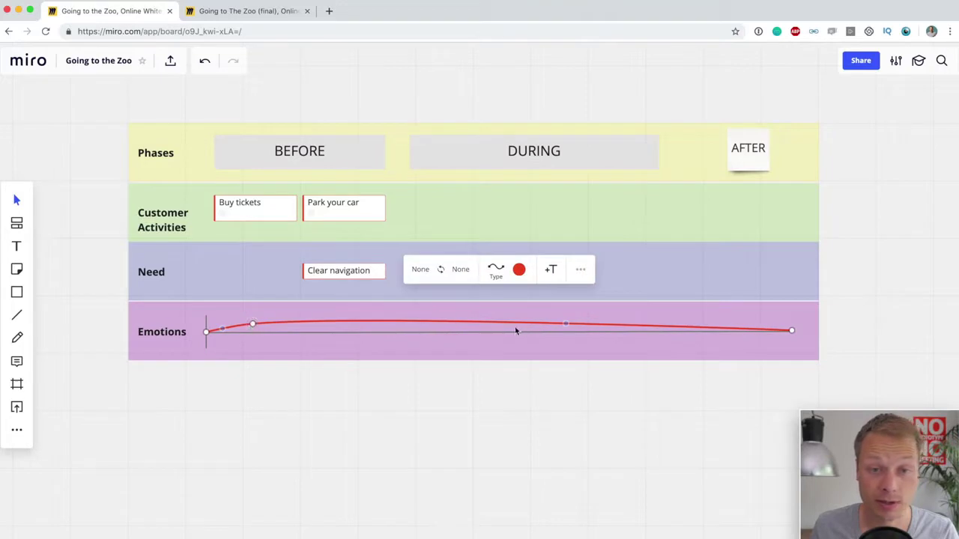
drag(565, 323, 285, 340)
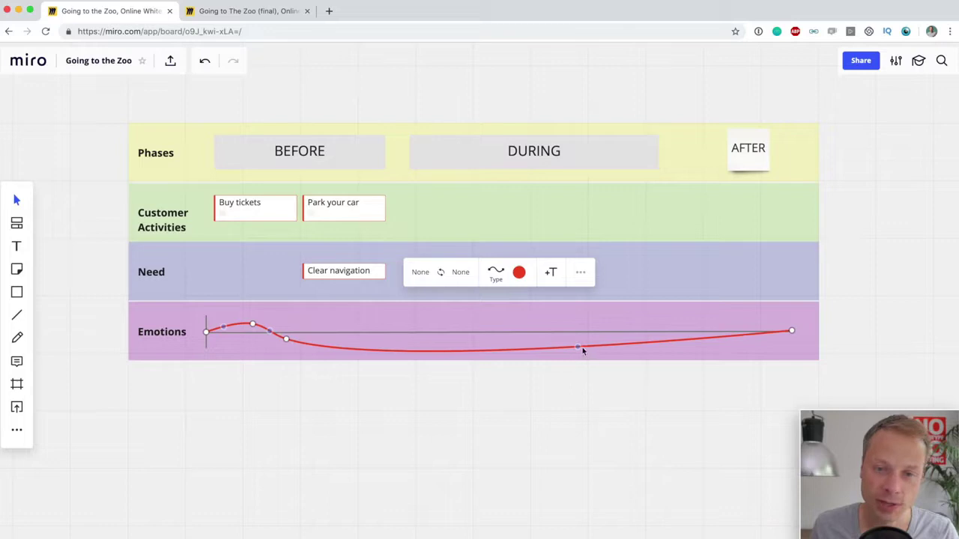
drag(576, 350, 351, 324)
drag(607, 323, 385, 340)
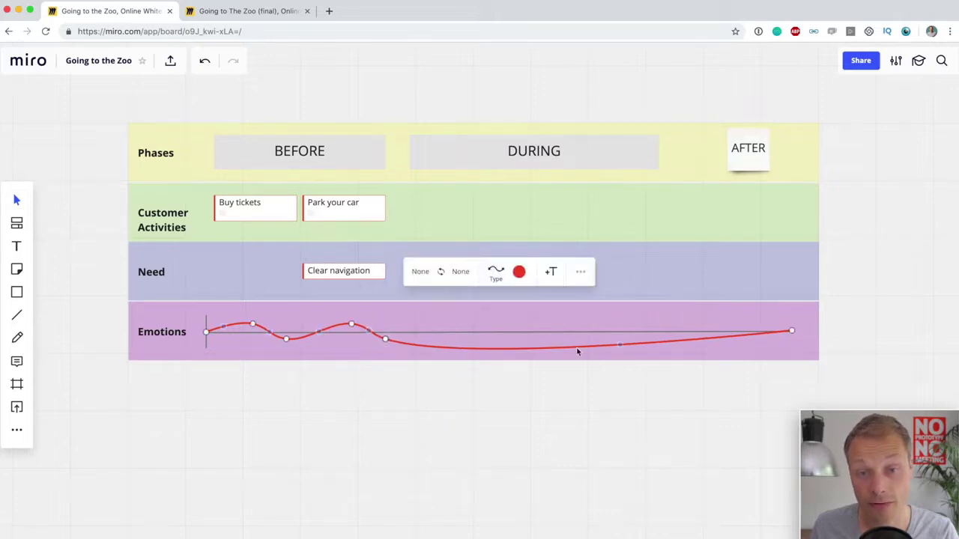
drag(620, 349, 491, 343)
drag(670, 338, 587, 316)
drag(713, 323, 674, 343)
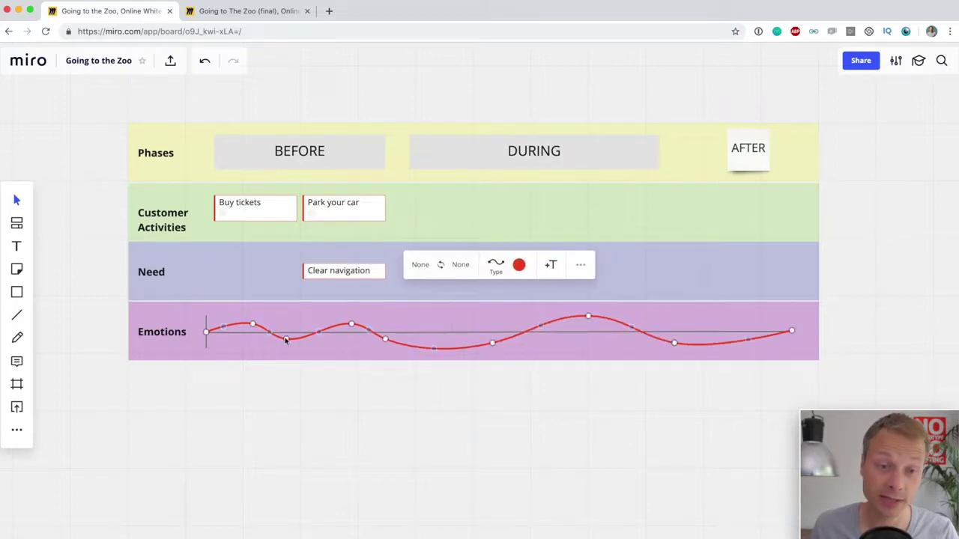
Step: Raise the red curve's first dip above the axis so the BEFORE phase has one broad peak
drag(287, 340, 291, 315)
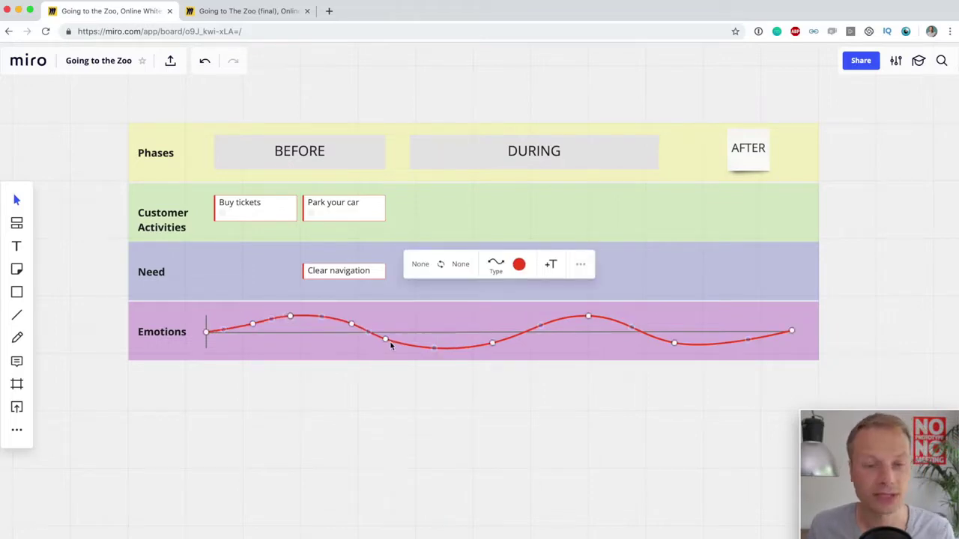
scroll(453, 361, right, 2)
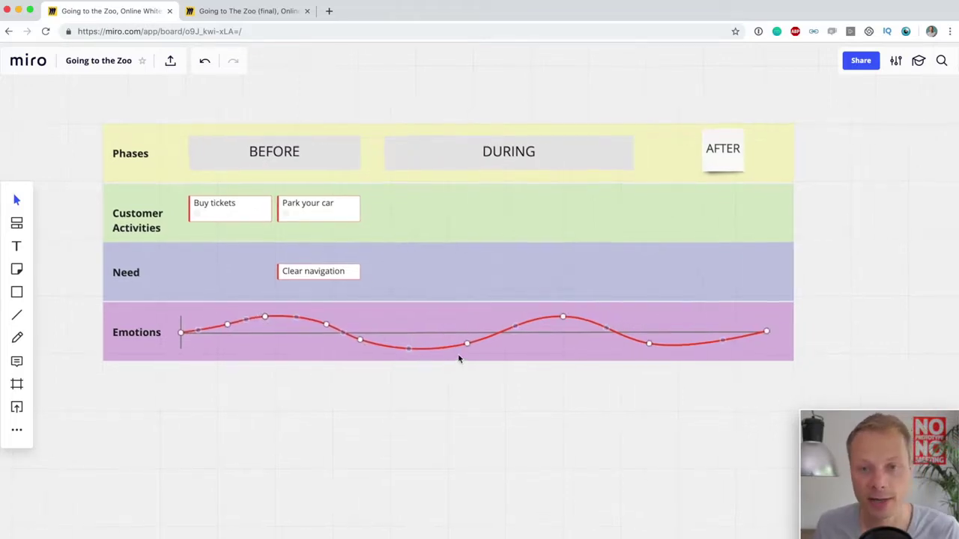
click(419, 396)
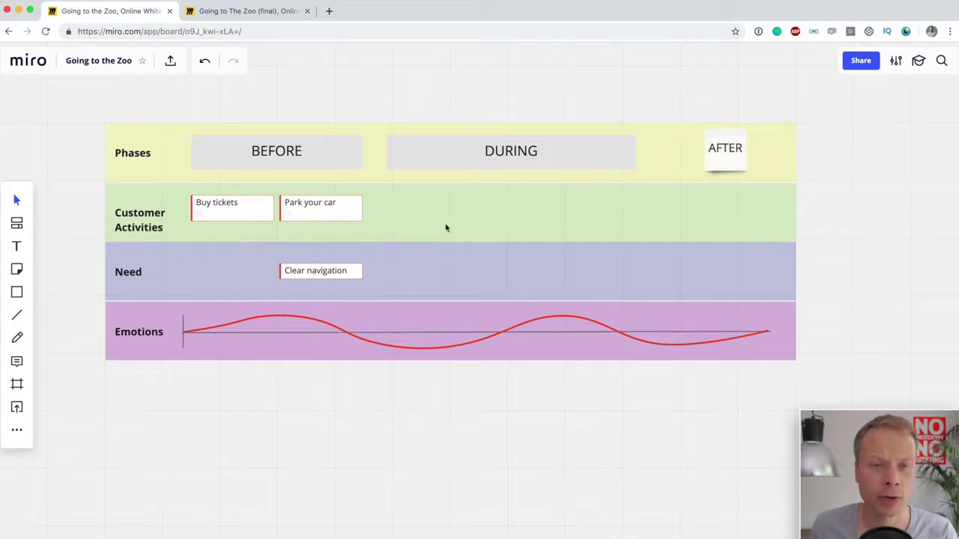
Step: View the research notes inside the Park your car card, and close it again
click(329, 213)
click(355, 201)
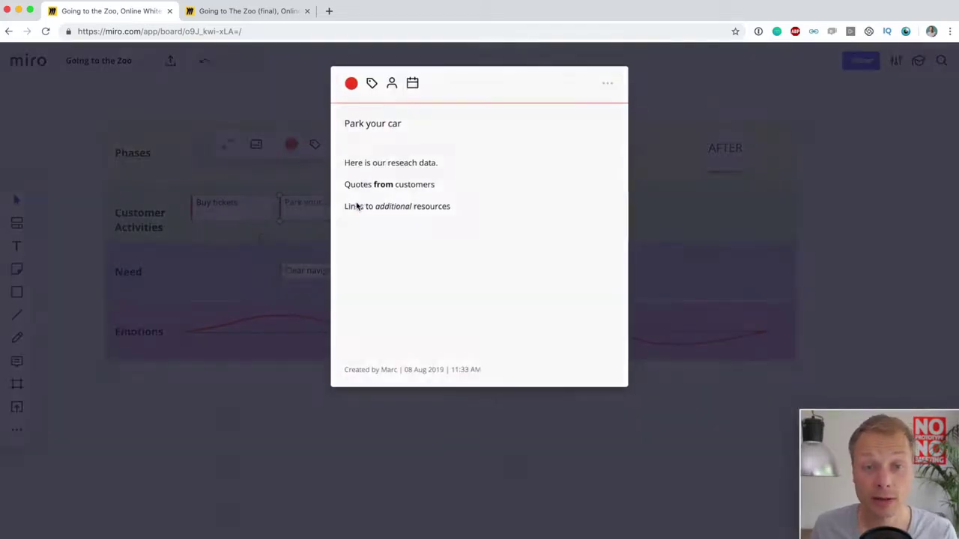
click(670, 101)
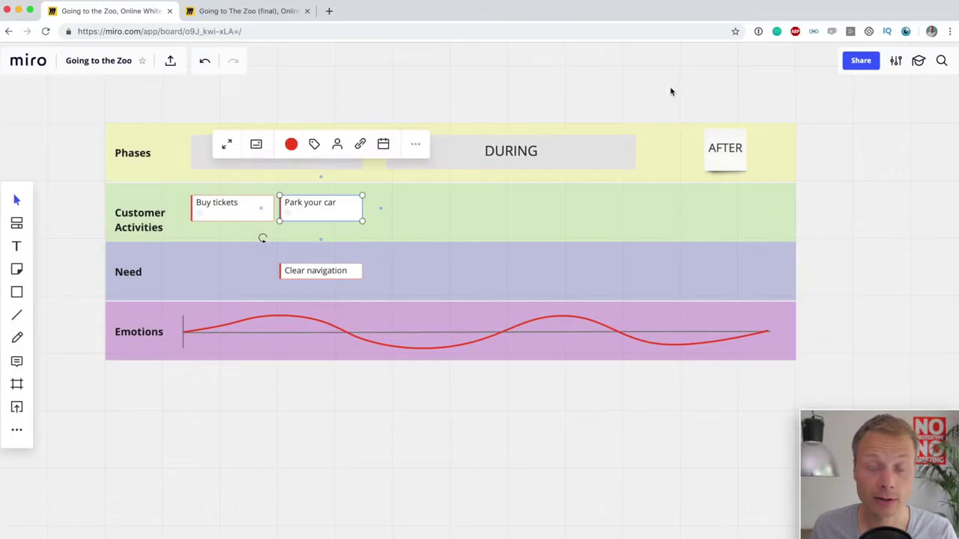
click(148, 102)
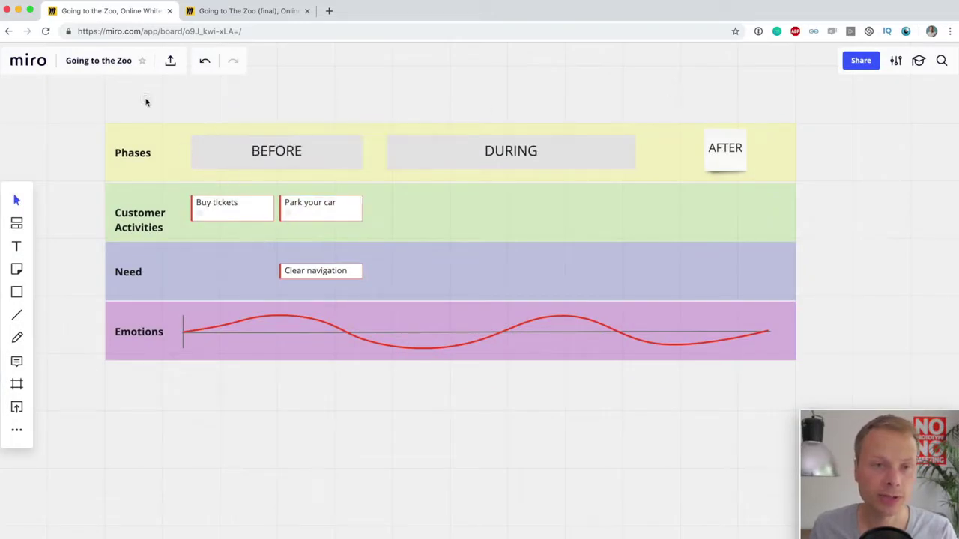
Step: Add the comment "This would be additional information about this card" to the BEFORE phase box, and check it
click(202, 165)
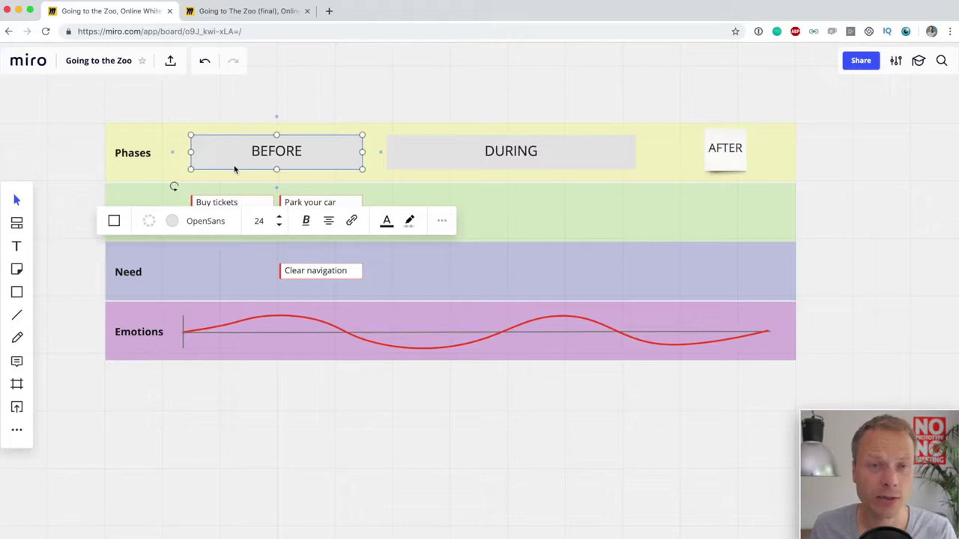
right_click(224, 165)
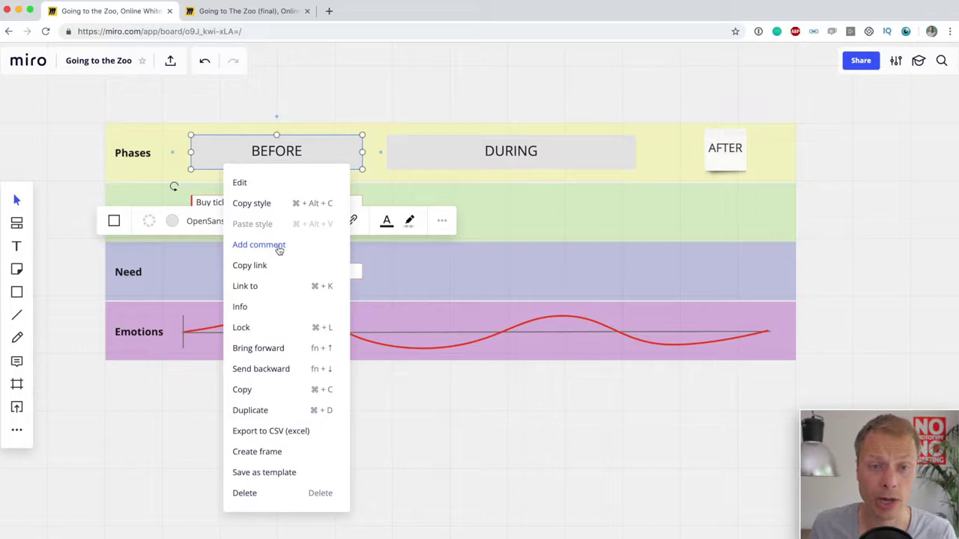
click(278, 248)
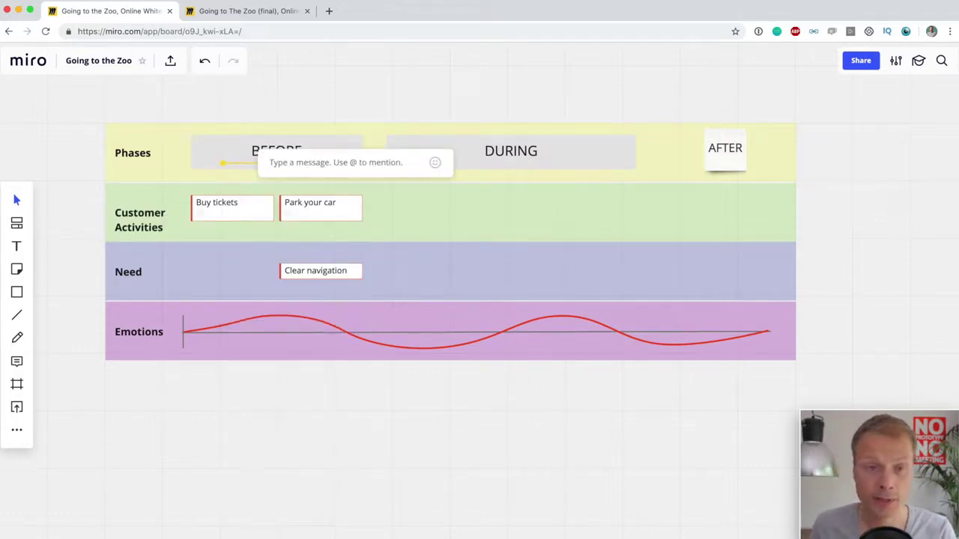
text(This would be additional information about this)
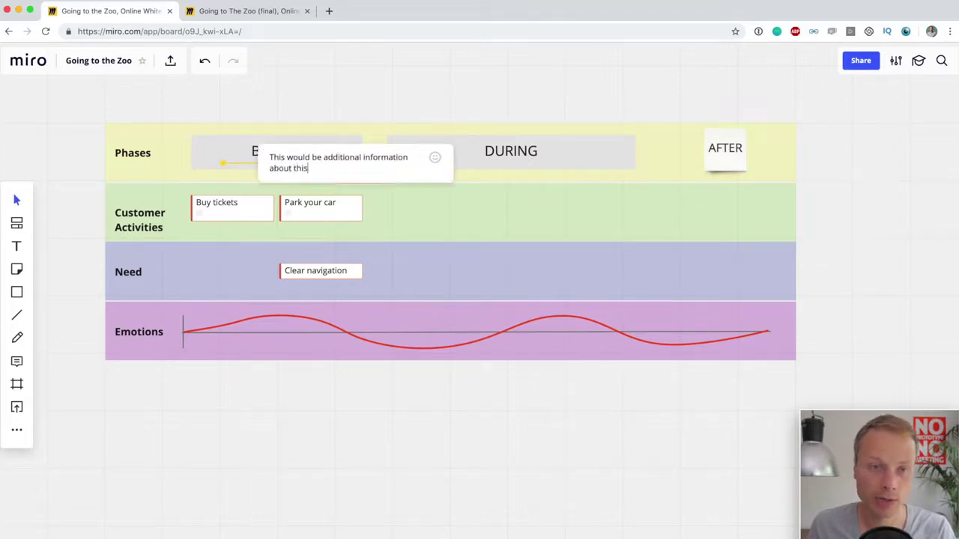
text( card)
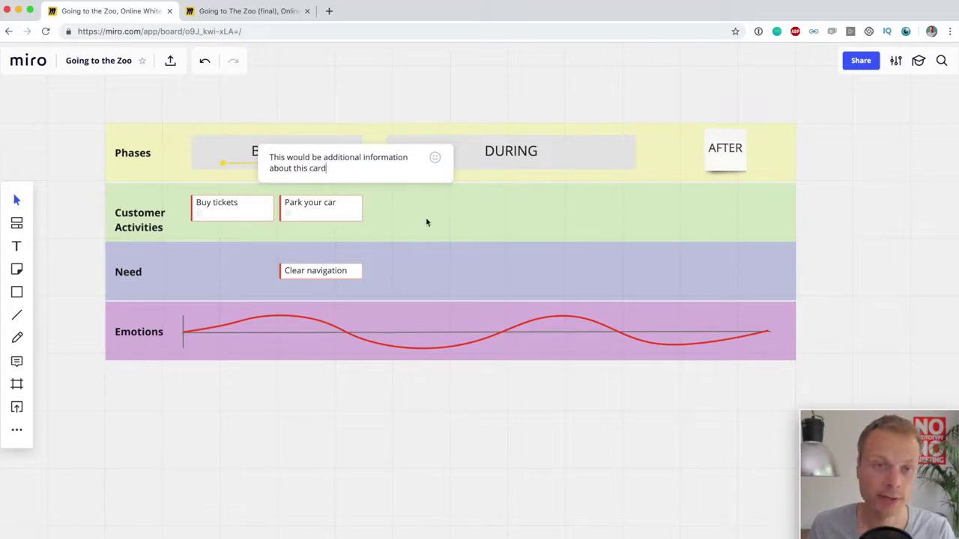
key(Return)
click(179, 108)
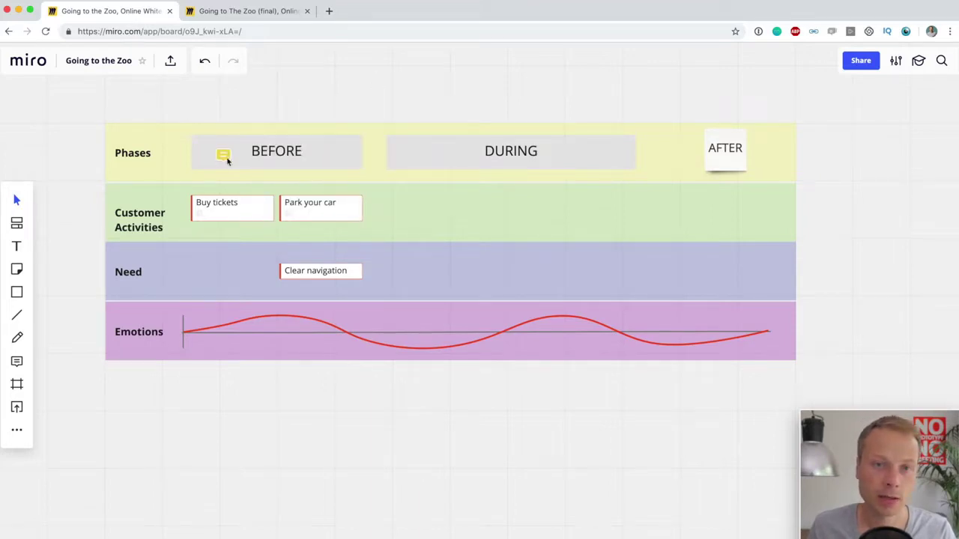
click(225, 158)
click(208, 120)
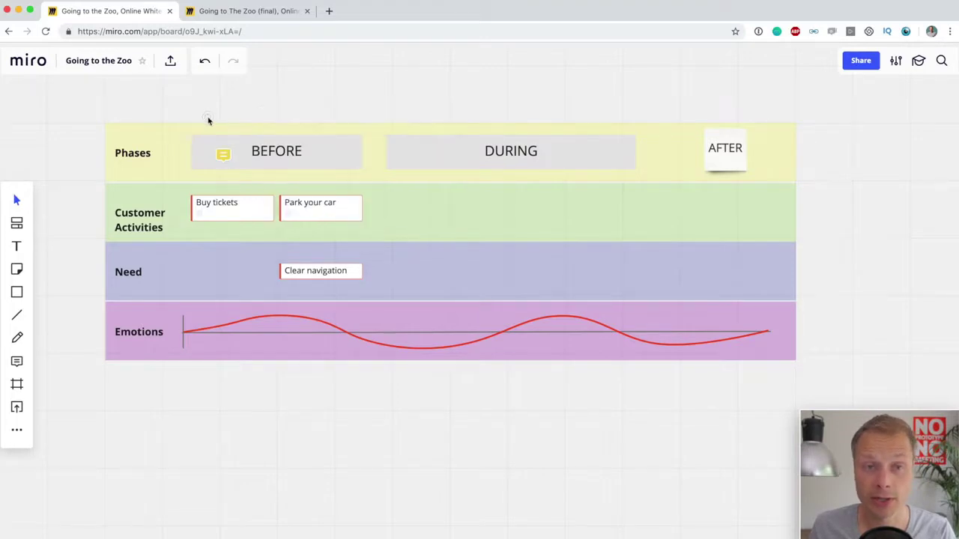
Step: Examine which options, such as adding a comment, are offered for the red emotion curve and the Clear navigation card
click(297, 318)
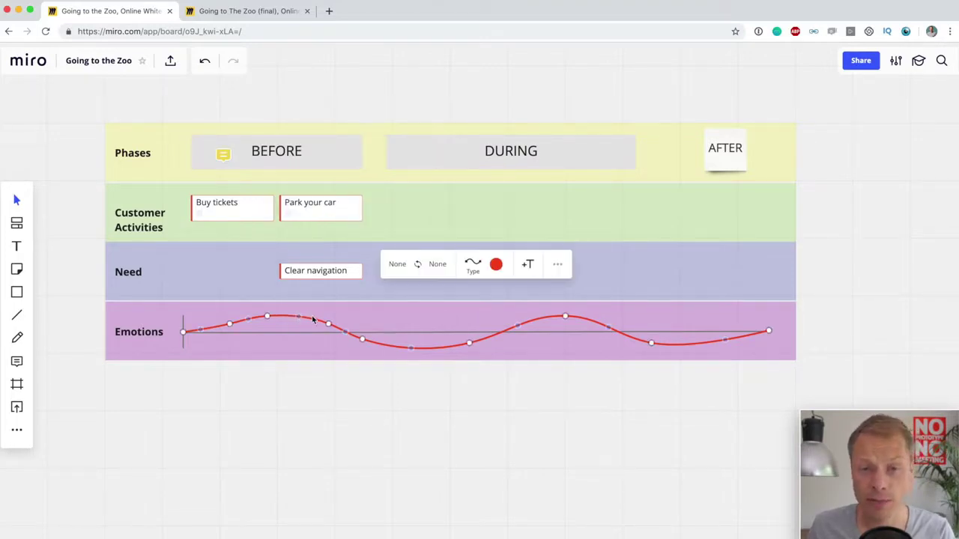
right_click(307, 317)
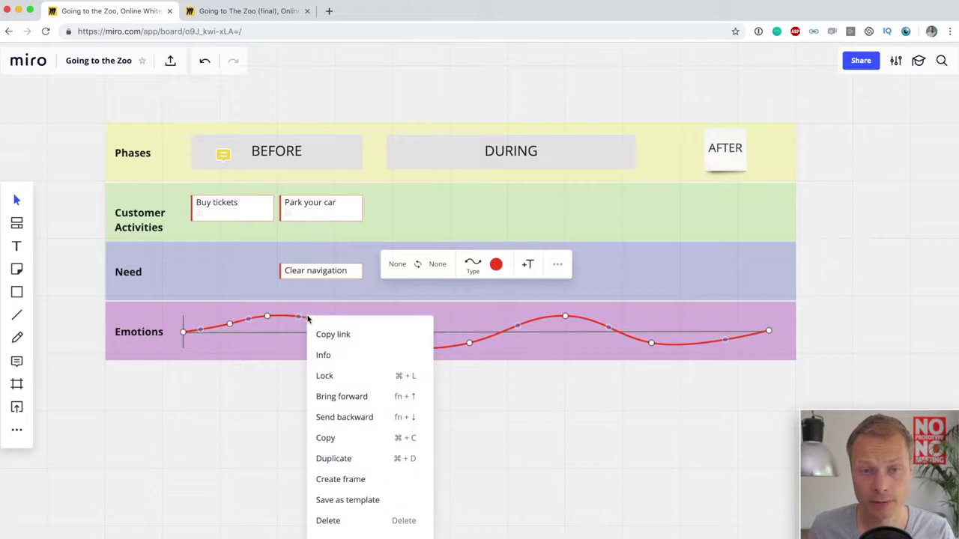
click(222, 378)
click(268, 357)
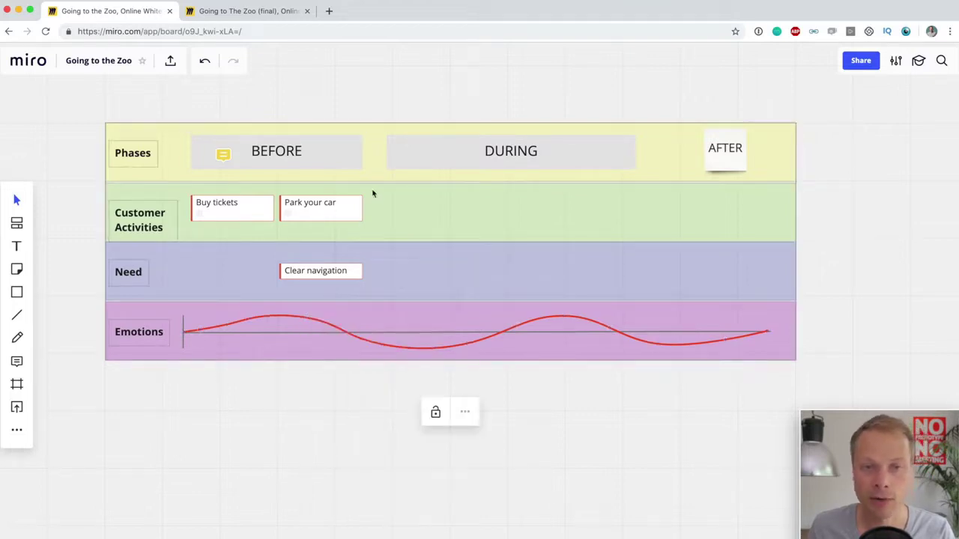
click(322, 275)
right_click(321, 272)
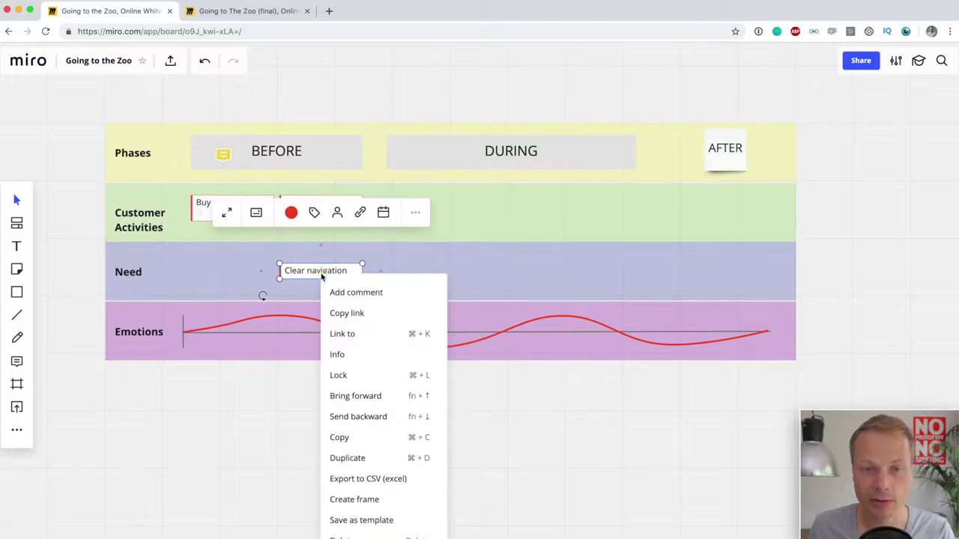
click(459, 251)
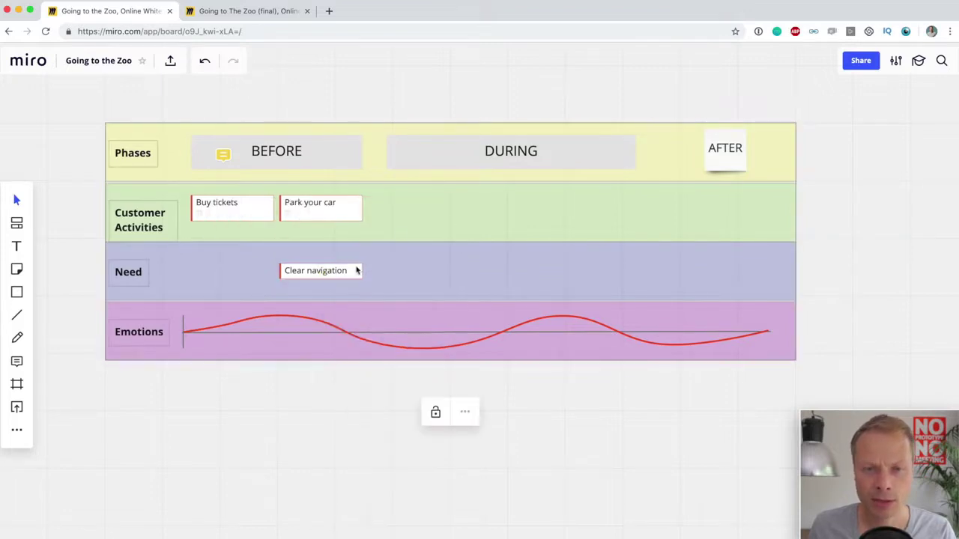
Step: View the comment attached to the BEFORE phase box, and close it again
click(222, 155)
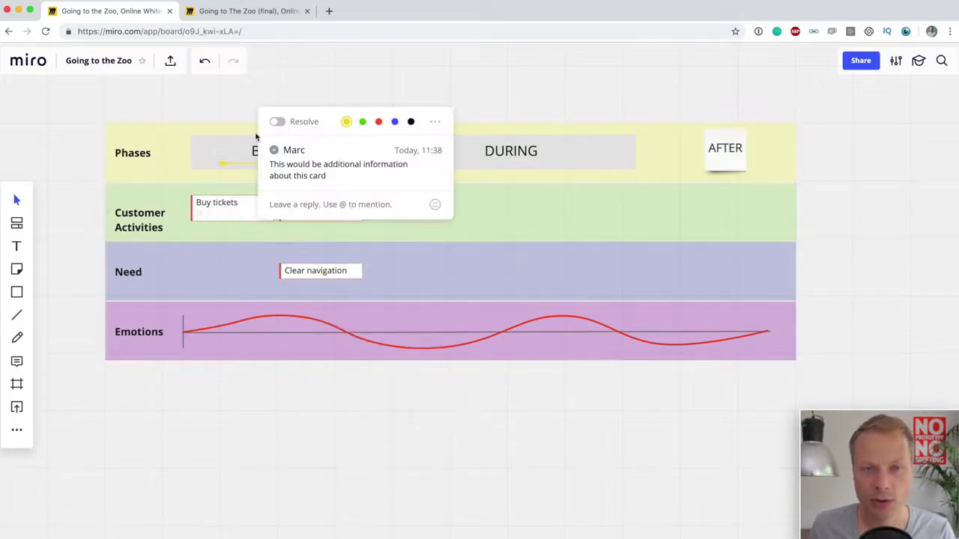
click(368, 81)
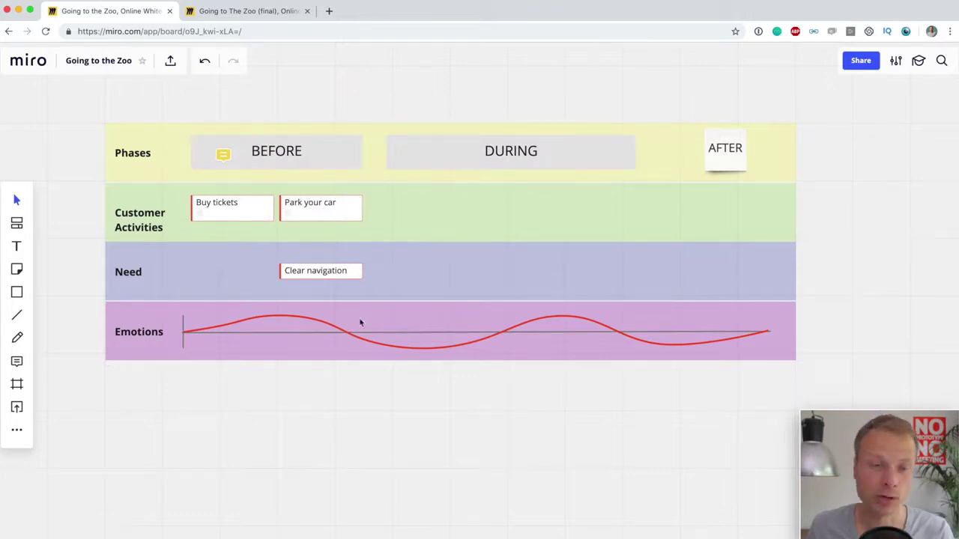
click(340, 235)
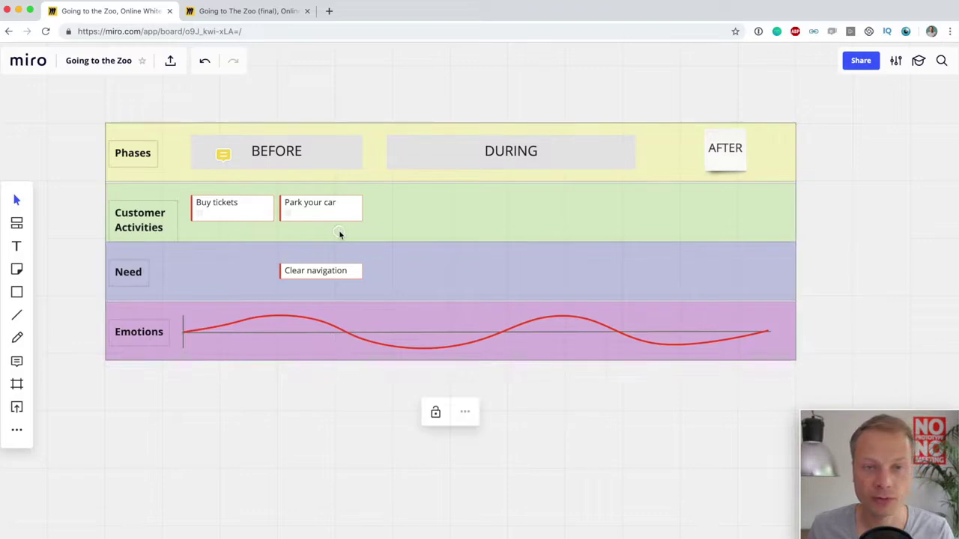
Step: Move the Park your car and Buy tickets cards slightly upward in the Customer Activities lane, keeping them aligned
click(310, 219)
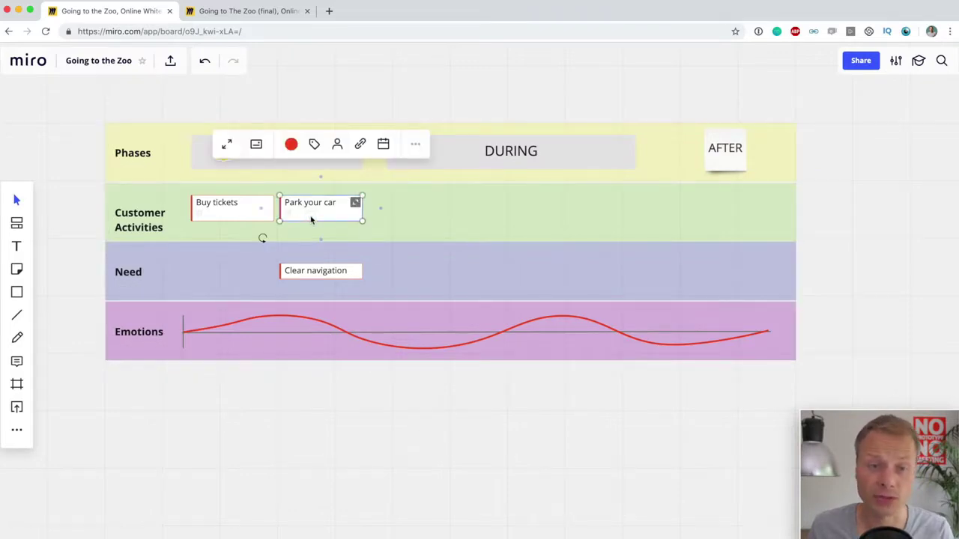
drag(311, 218, 310, 214)
drag(238, 222, 236, 218)
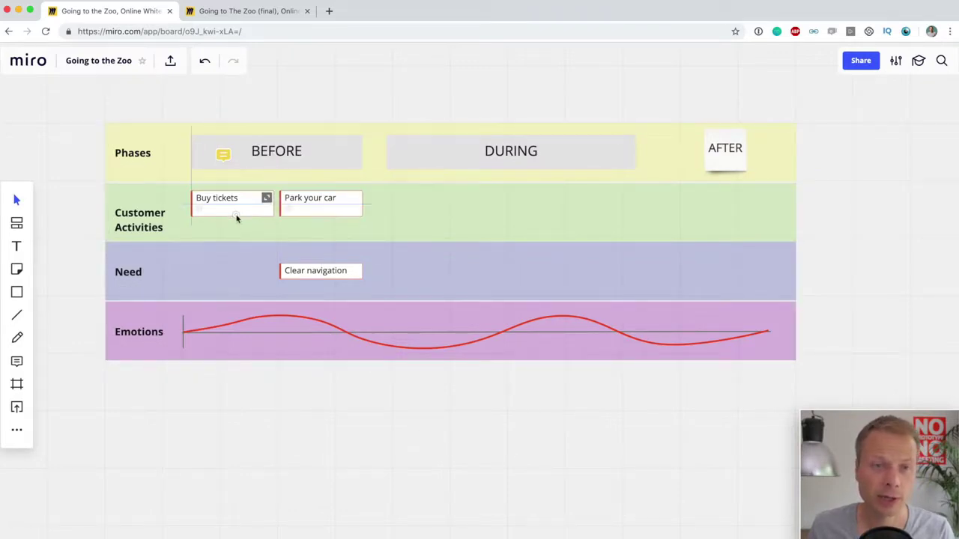
Step: Search IconFinder for "ticket", insert the black-and-white pair of tickets, and place it small over the Buy tickets card's lower edge
click(18, 430)
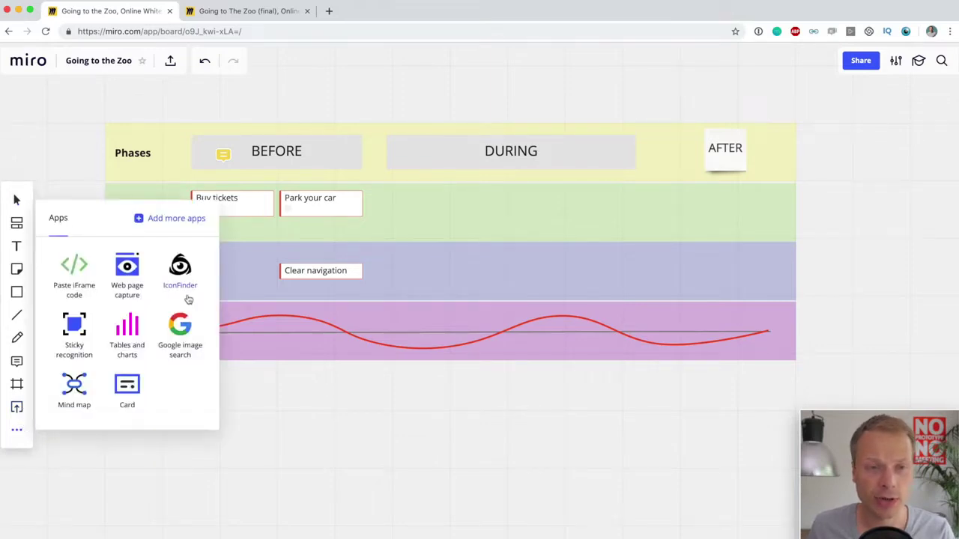
click(179, 271)
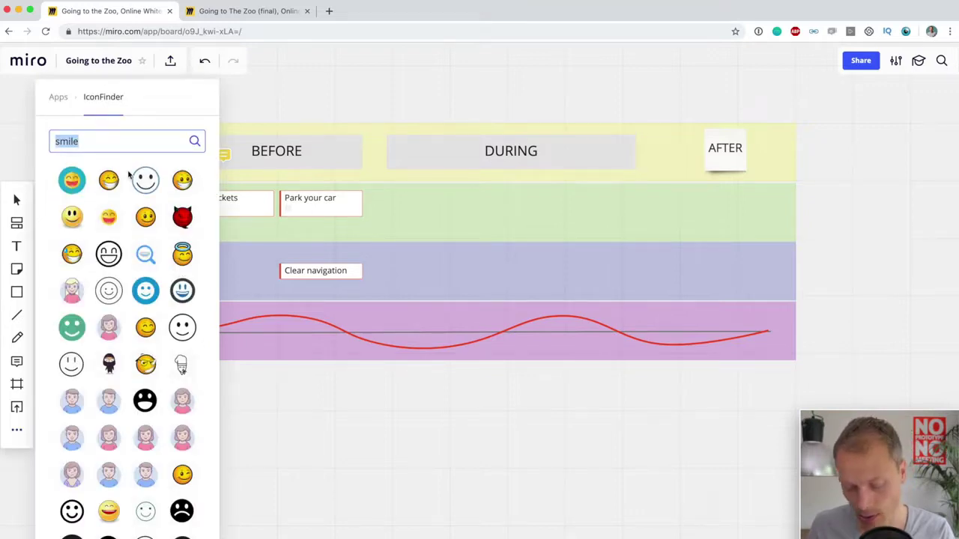
text(ticket)
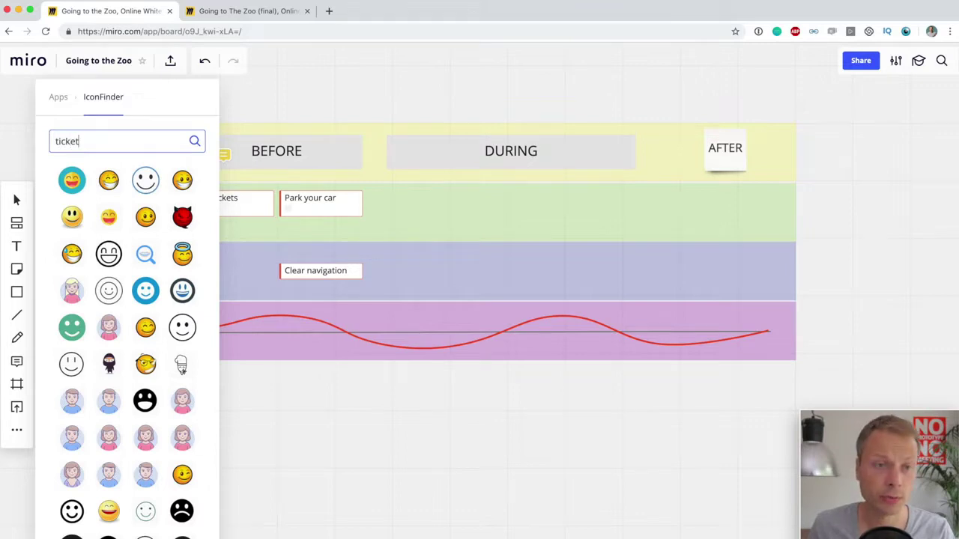
key(Return)
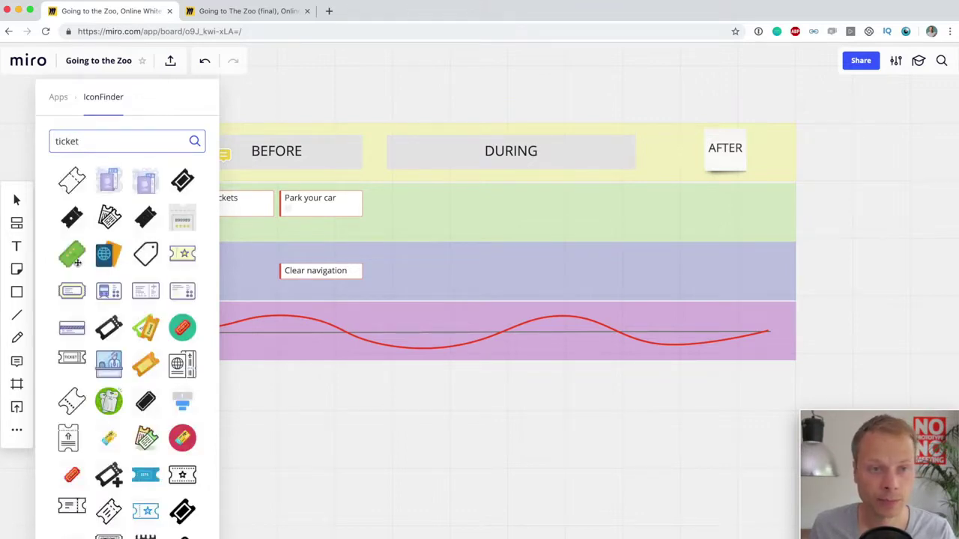
click(109, 217)
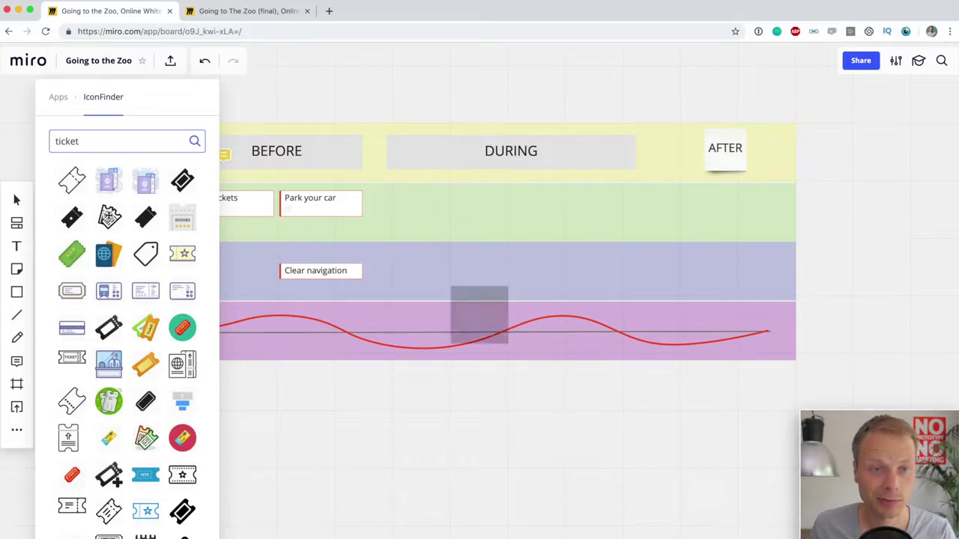
click(468, 308)
drag(509, 344, 253, 229)
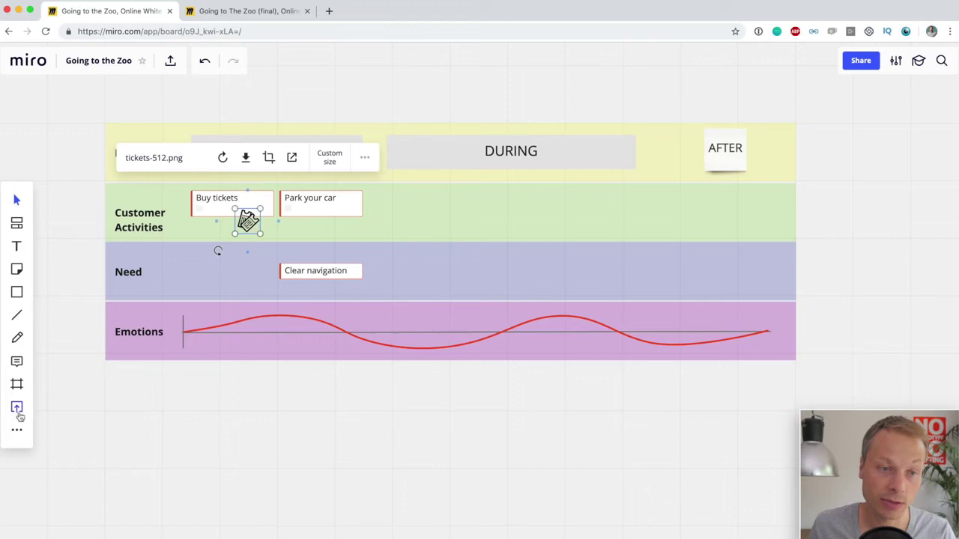
Step: Insert the Google image search photo of a car park seen from above, with coloured cars in two rows
click(18, 431)
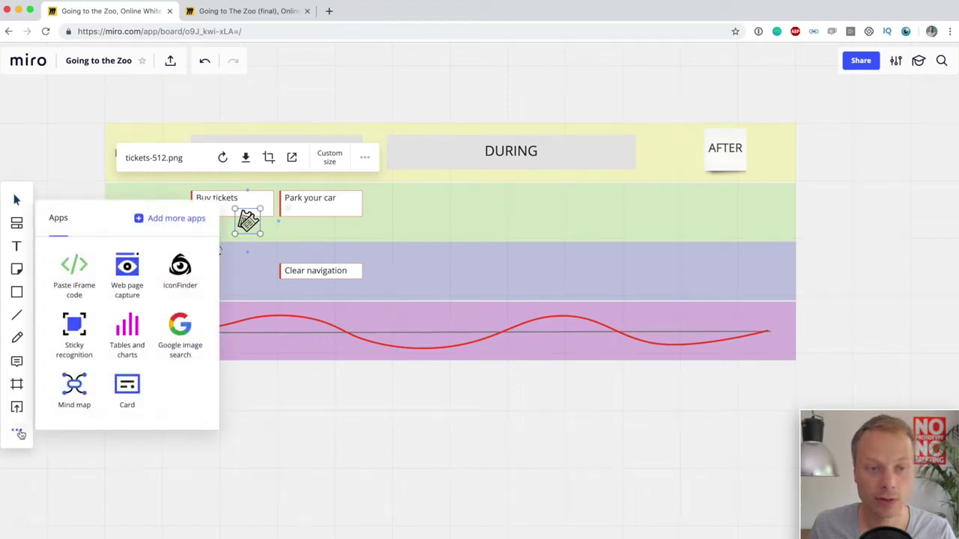
click(182, 336)
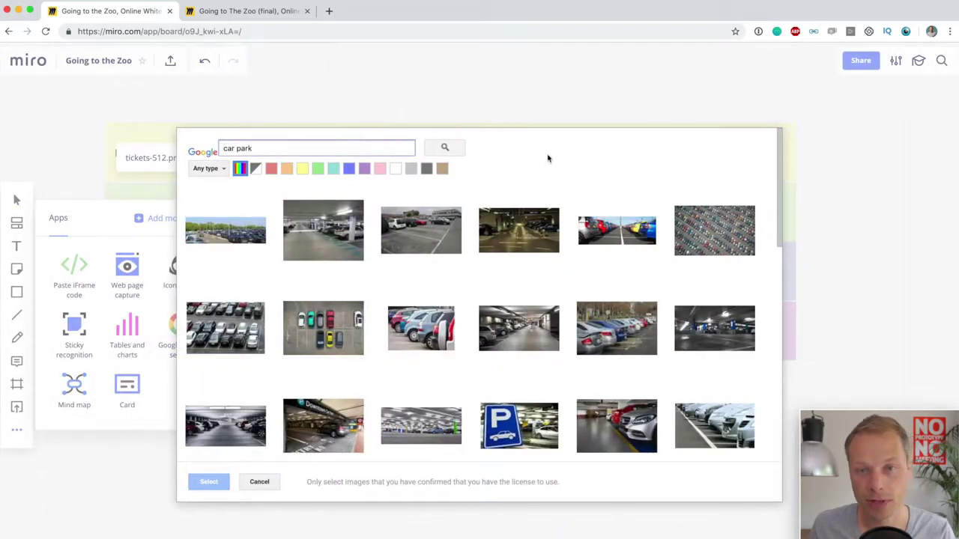
scroll(443, 216, down, 2)
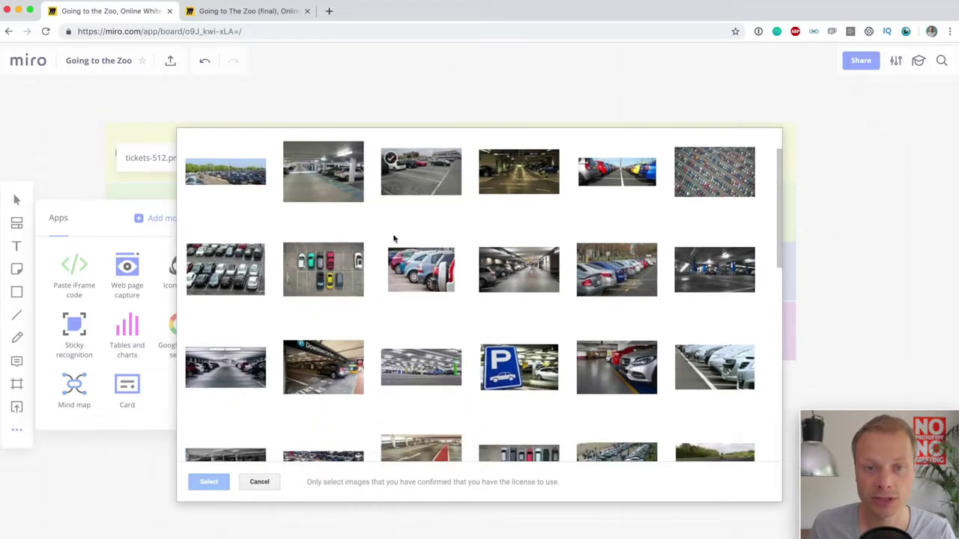
click(318, 282)
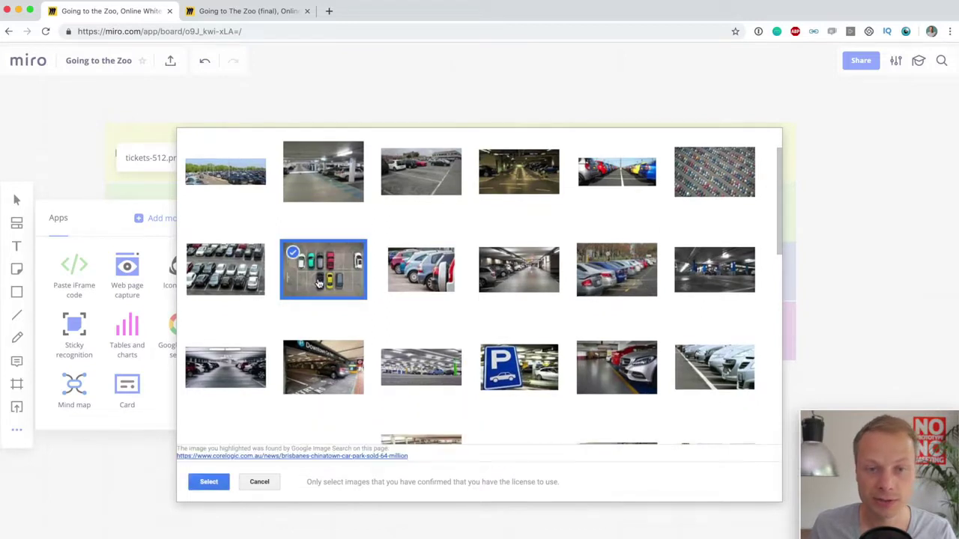
click(196, 486)
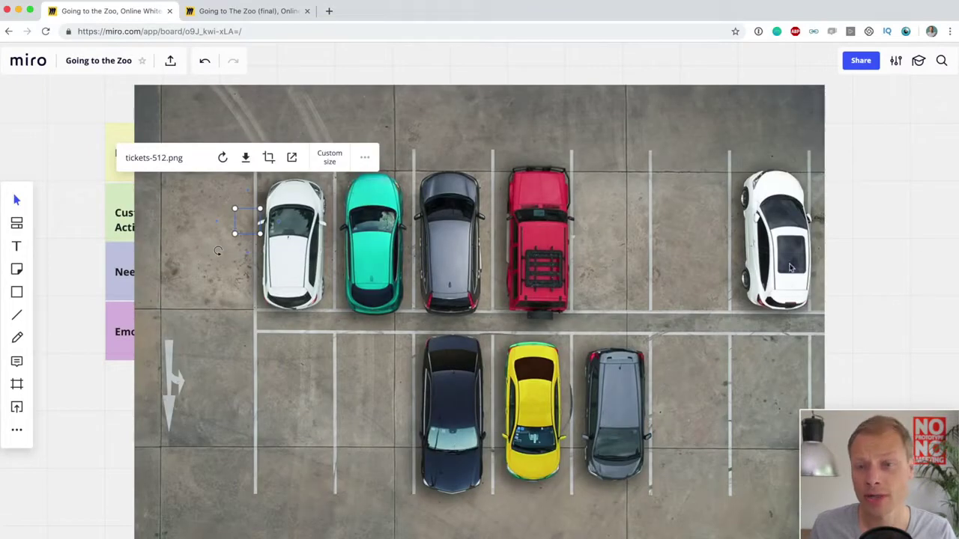
Step: Shrink the car park photo to about half the card's width and place it over the Park your car card's lower edge
click(790, 267)
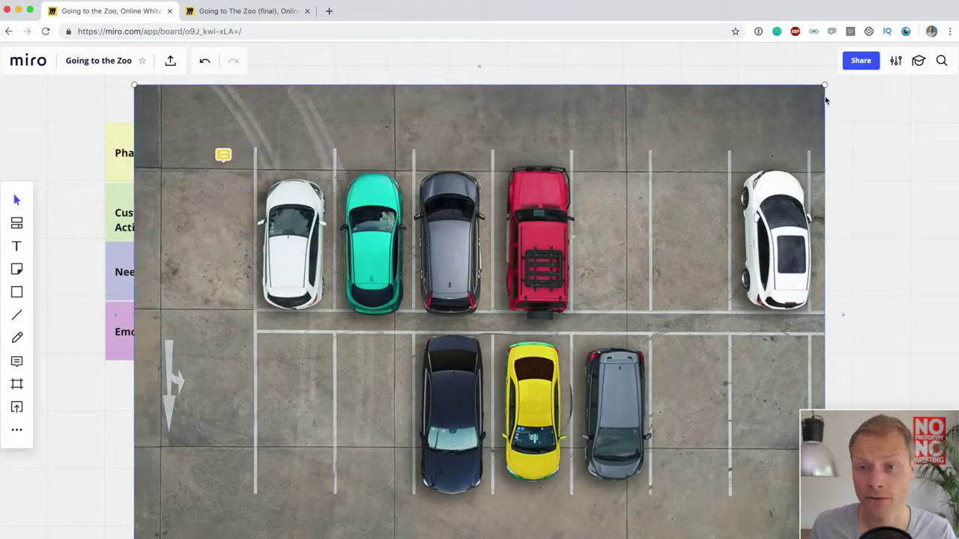
drag(824, 86, 145, 491)
drag(158, 524, 334, 224)
click(416, 443)
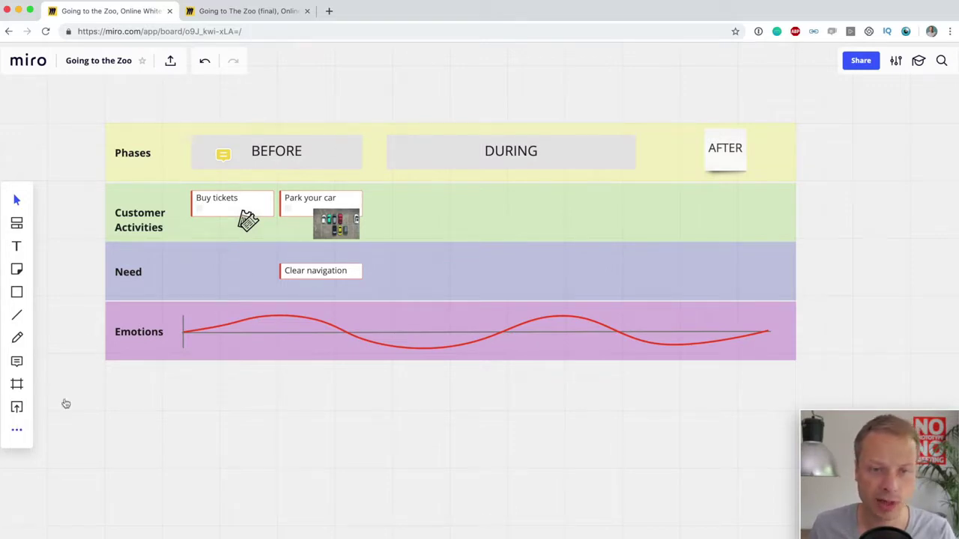
Step: Search IconFinder for "grumpy" and place the red-haired angry face, scaled down, on the emotion curve's first dip
click(293, 318)
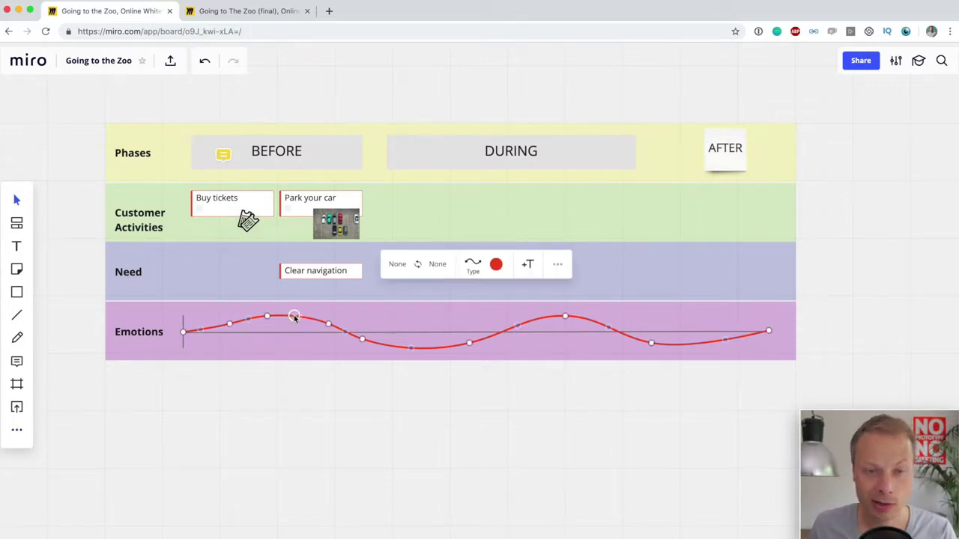
click(27, 434)
click(179, 266)
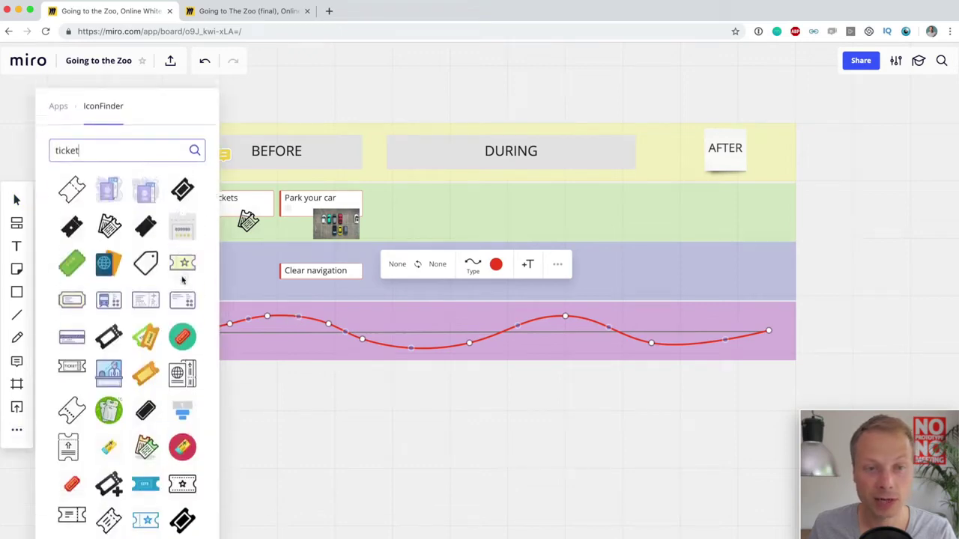
double_click(135, 142)
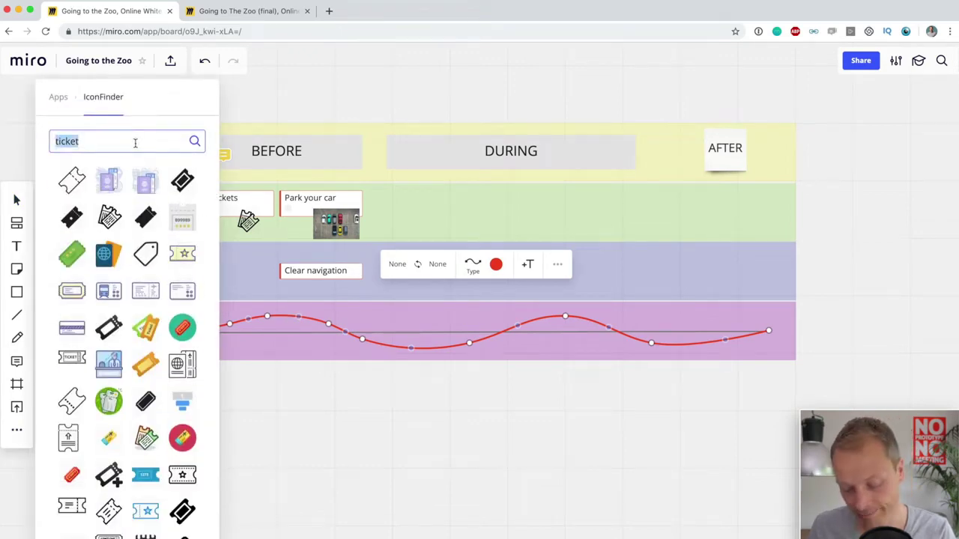
text(grumpy)
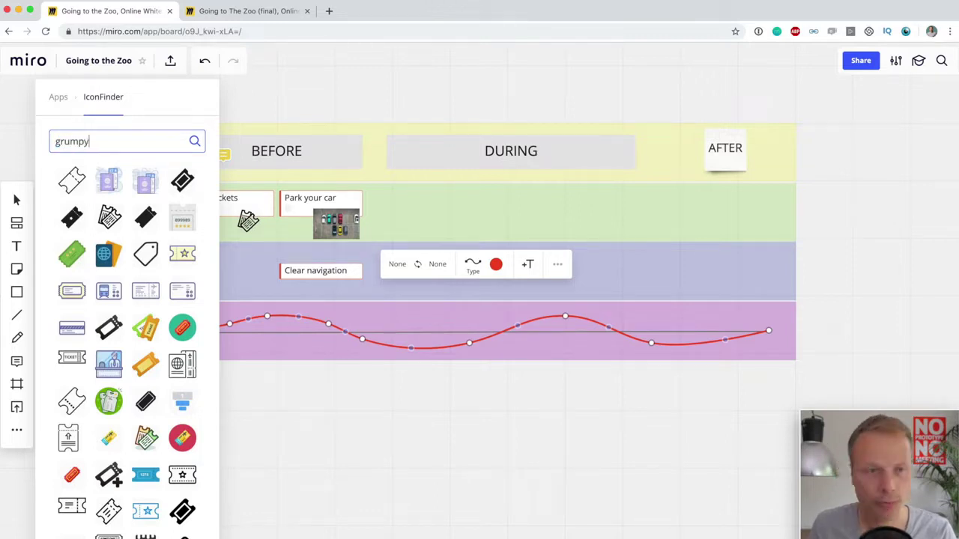
key(Return)
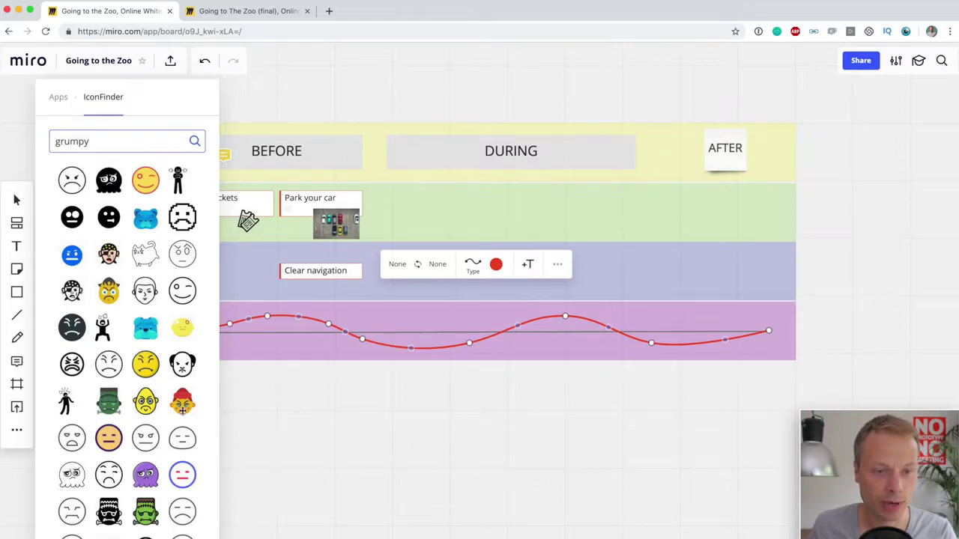
drag(182, 402, 420, 341)
click(437, 411)
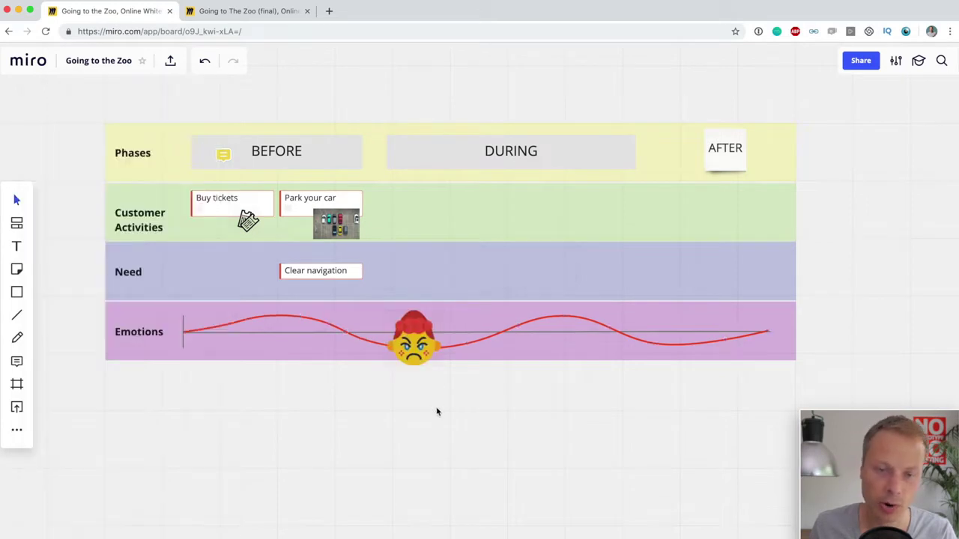
click(419, 356)
drag(442, 309, 417, 346)
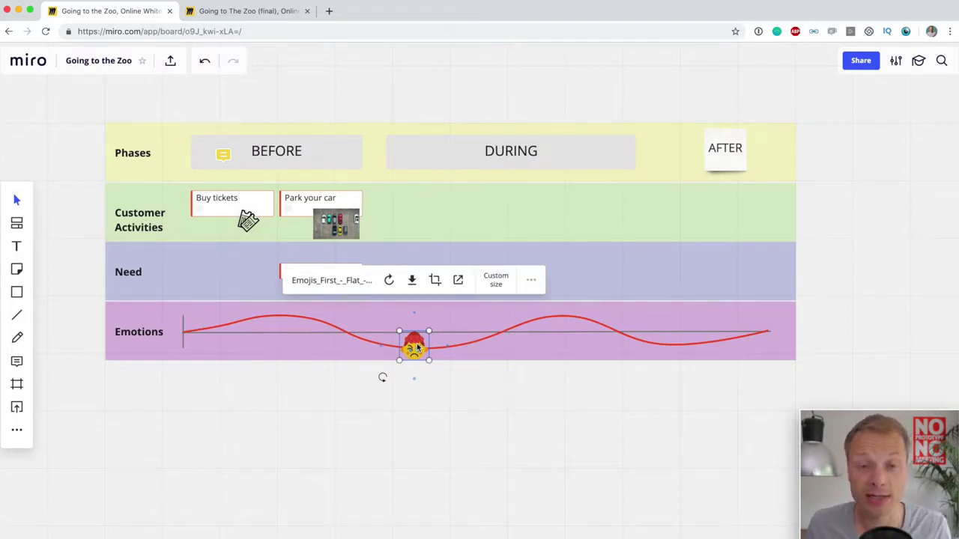
Step: Add the comment "This person is super hungy" to the angry face icon on the emotion curve, and close it
right_click(416, 343)
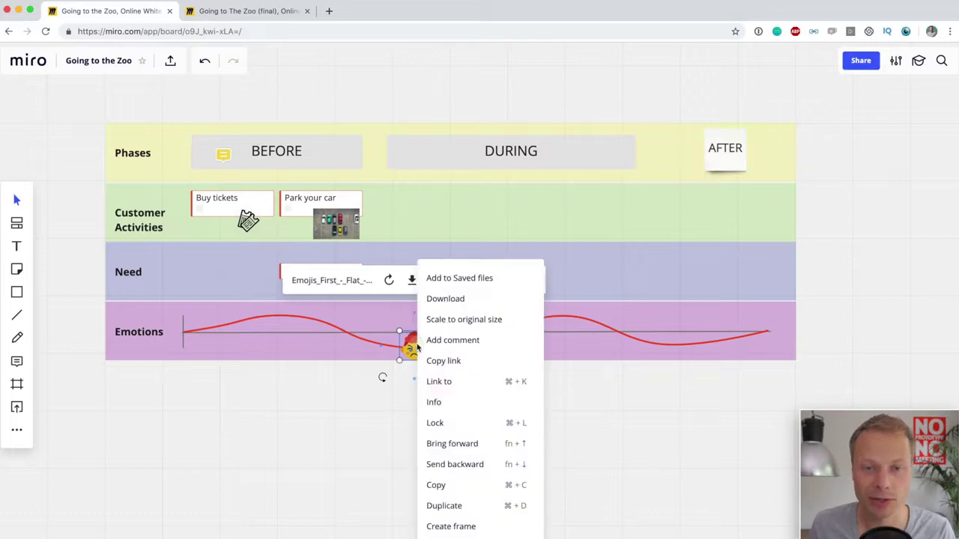
click(452, 340)
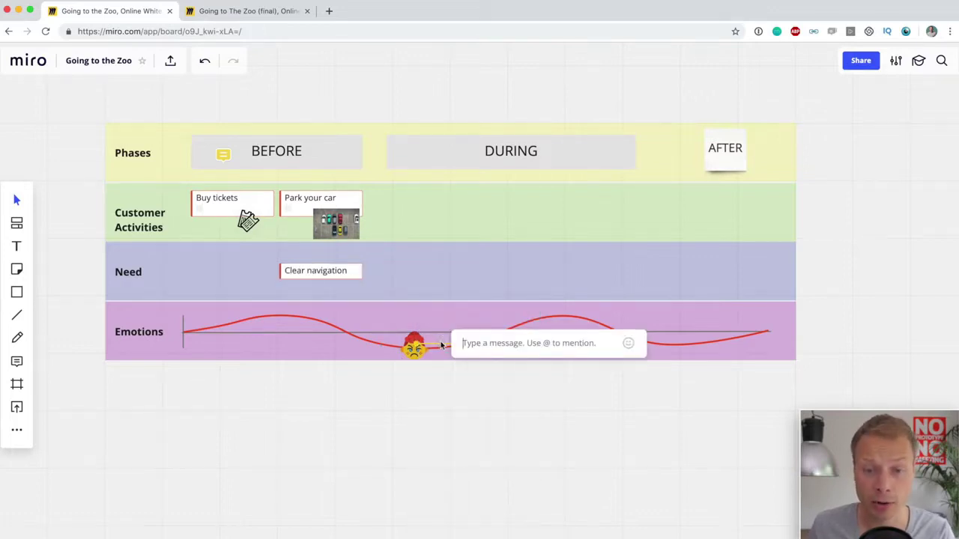
text(This person is super hungy)
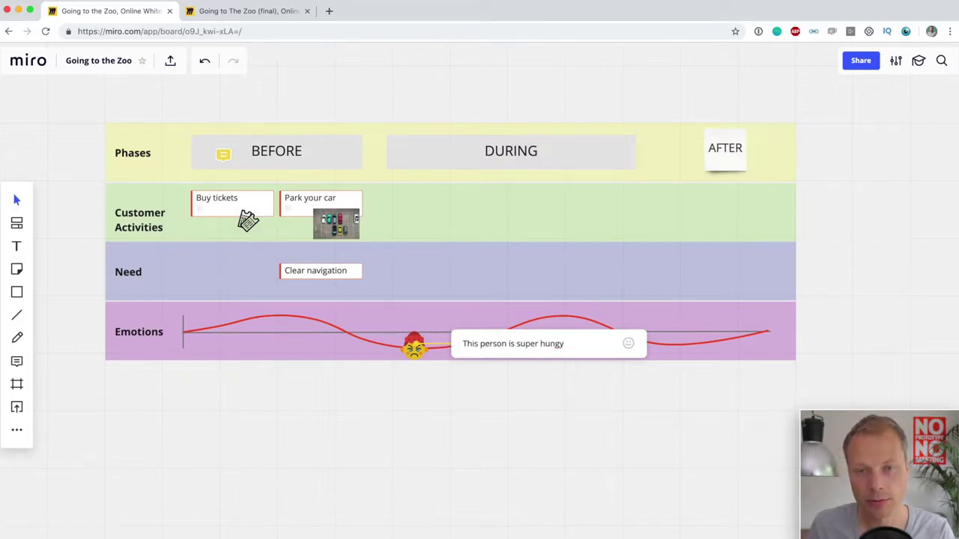
key(Return)
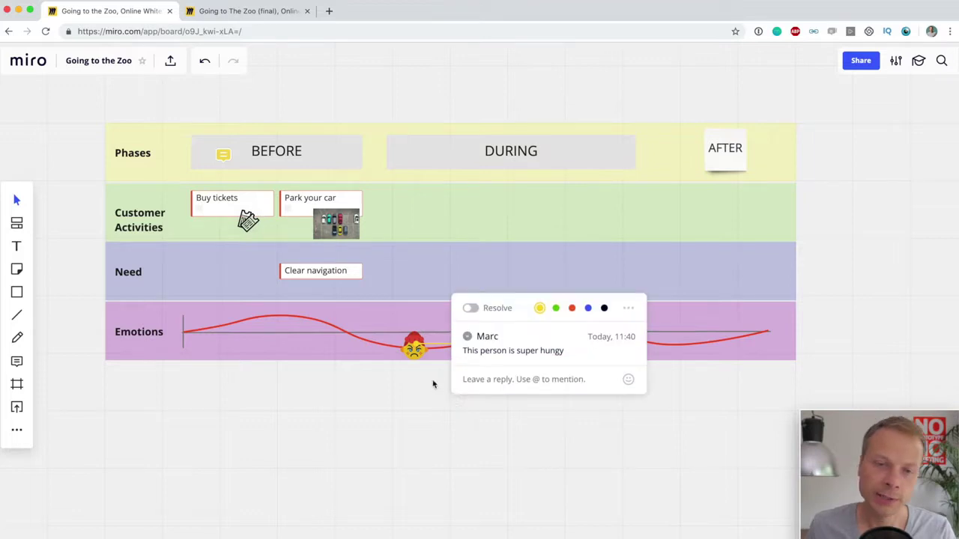
click(407, 390)
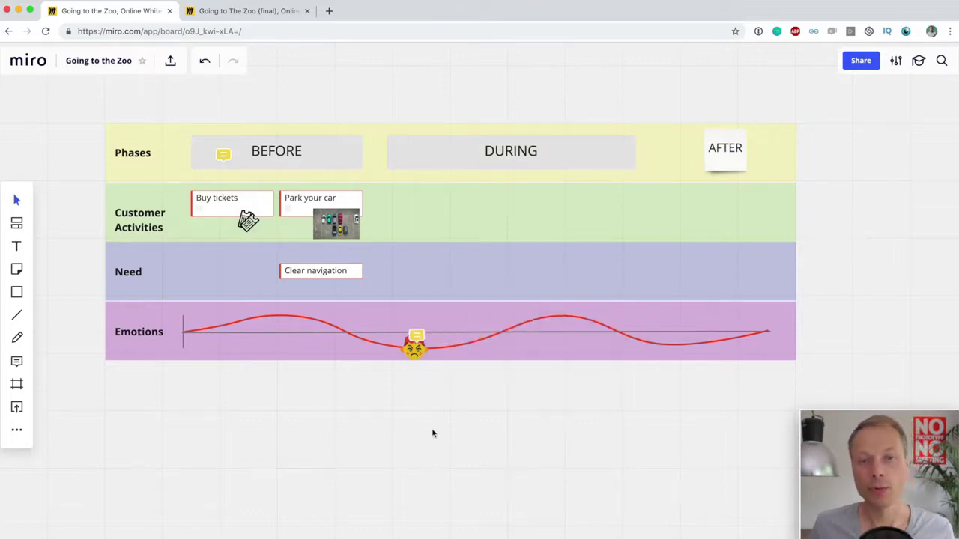
click(416, 356)
click(434, 419)
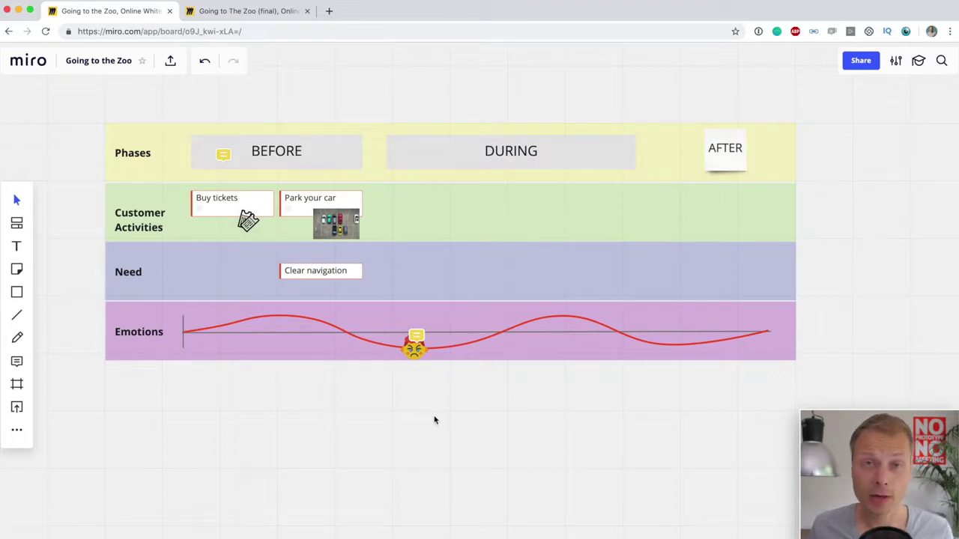